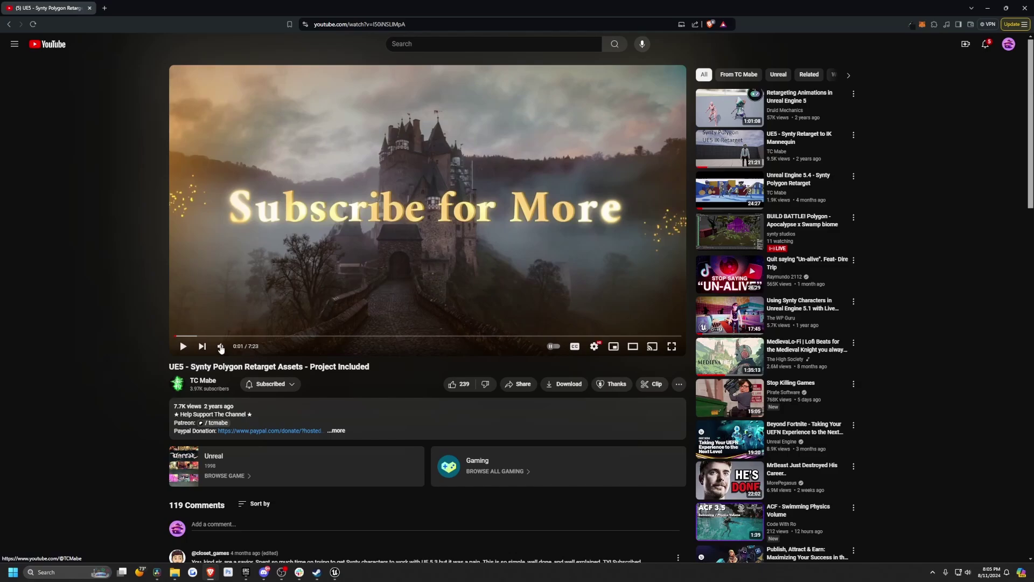
Open the full description of the Synty Polygon Retarget Assets video to reach its project links
{"action": "left_click", "coordinate": [457, 27]}
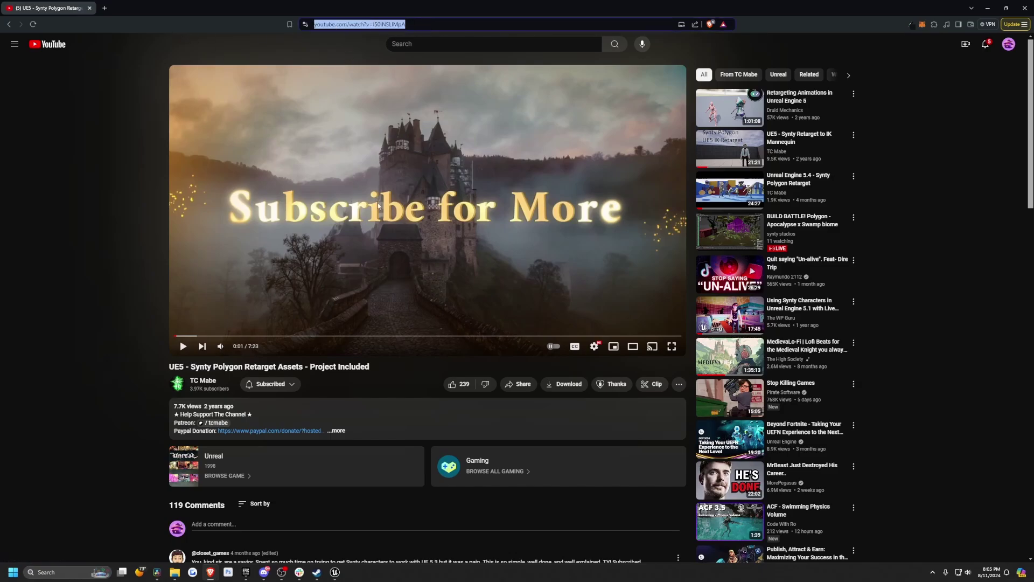
{"action": "left_click", "coordinate": [342, 433]}
{"action": "scroll", "coordinate": [328, 445], "scroll_direction": "down", "scroll_amount": 2}
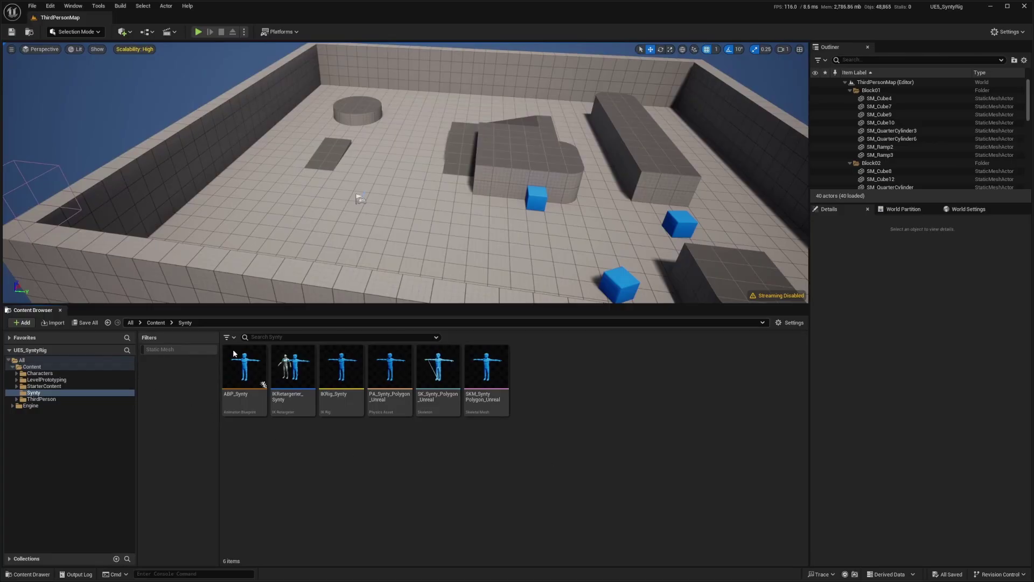
Try to migrate the entire Content folder, including the Synty retarget assets, to another project's Content folder
{"action": "left_click", "coordinate": [245, 366]}
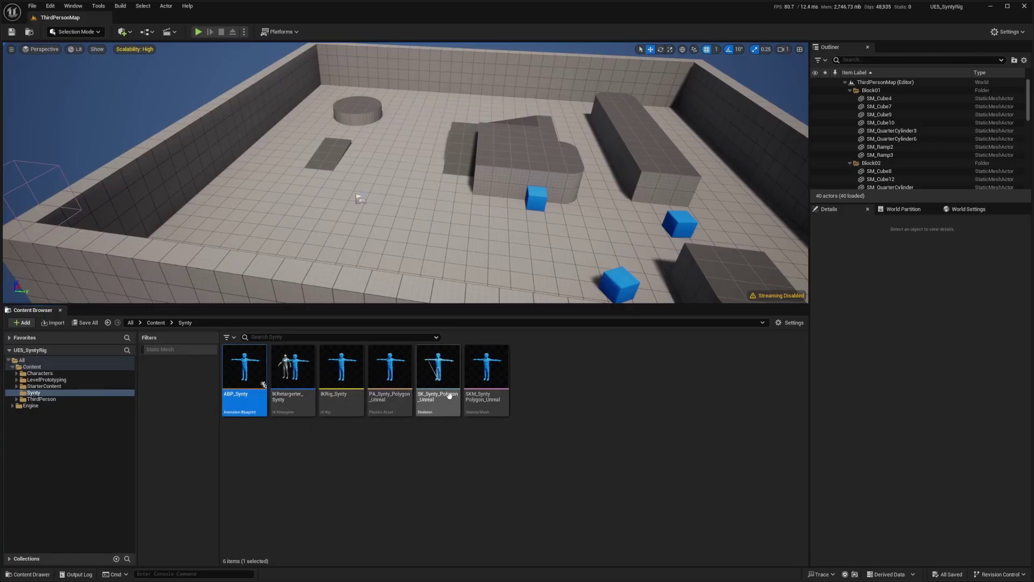
{"action": "left_click", "coordinate": [485, 379], "text": "shift"}
{"action": "left_click", "coordinate": [31, 366]}
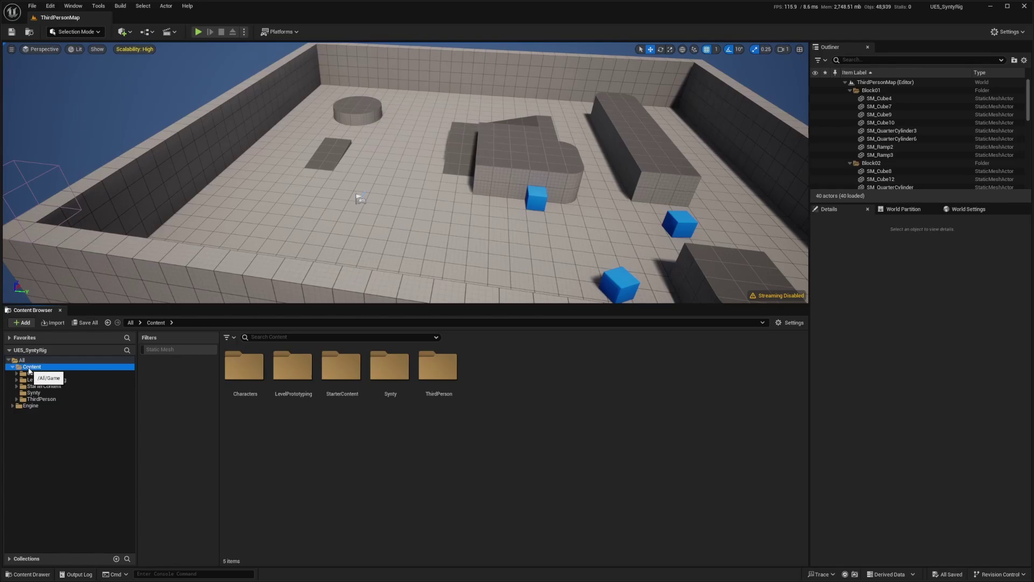
{"action": "right_click", "coordinate": [32, 366]}
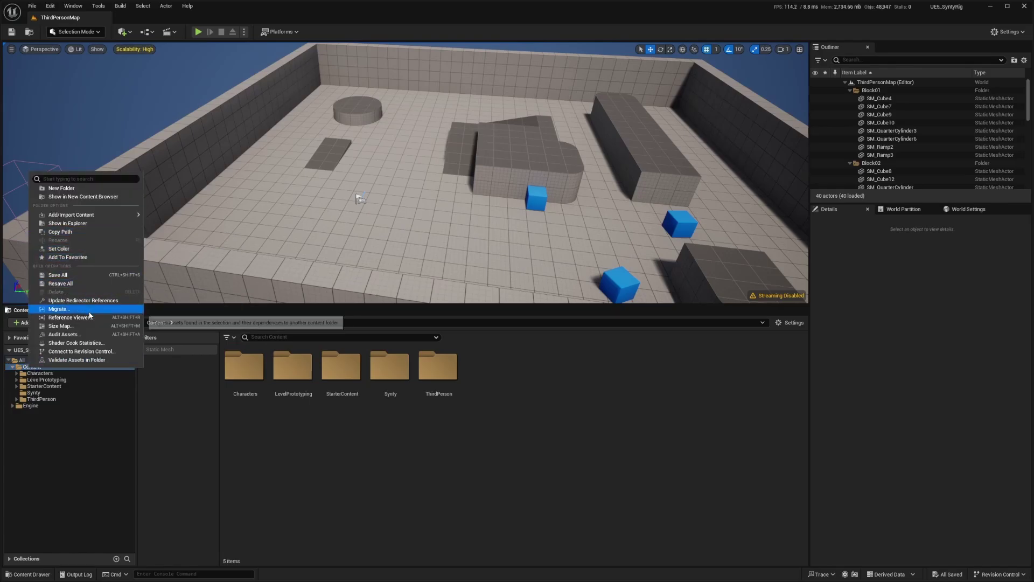
{"action": "left_click", "coordinate": [60, 309]}
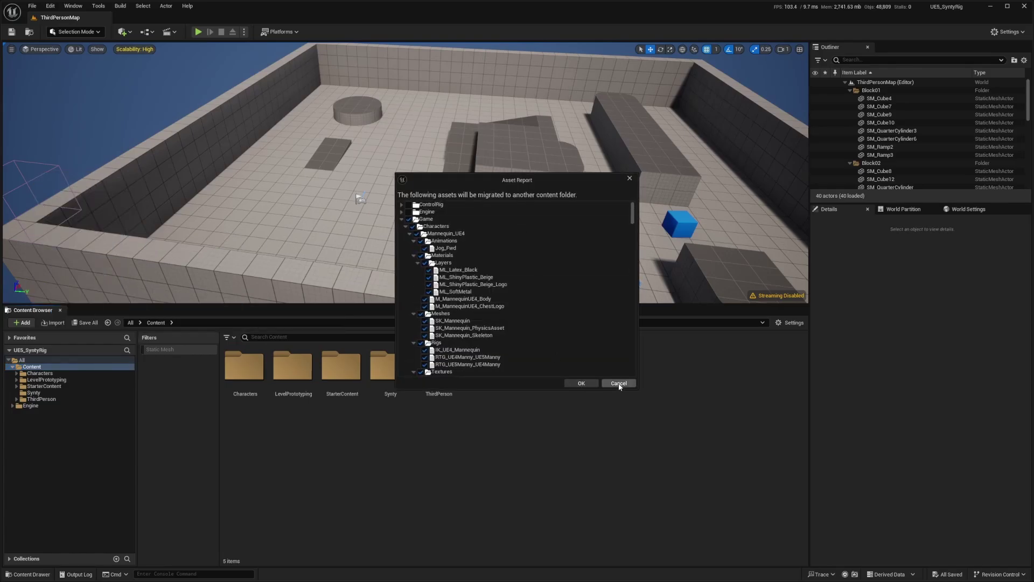
{"action": "left_click", "coordinate": [581, 383]}
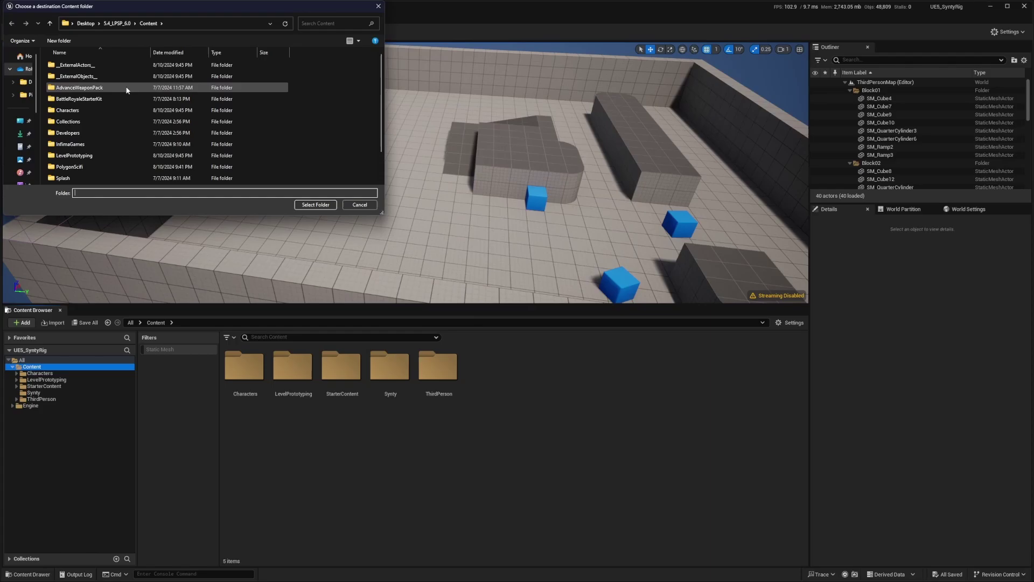
{"action": "left_click_drag", "start_coordinate": [39, 82], "coordinate": [26, 82]}
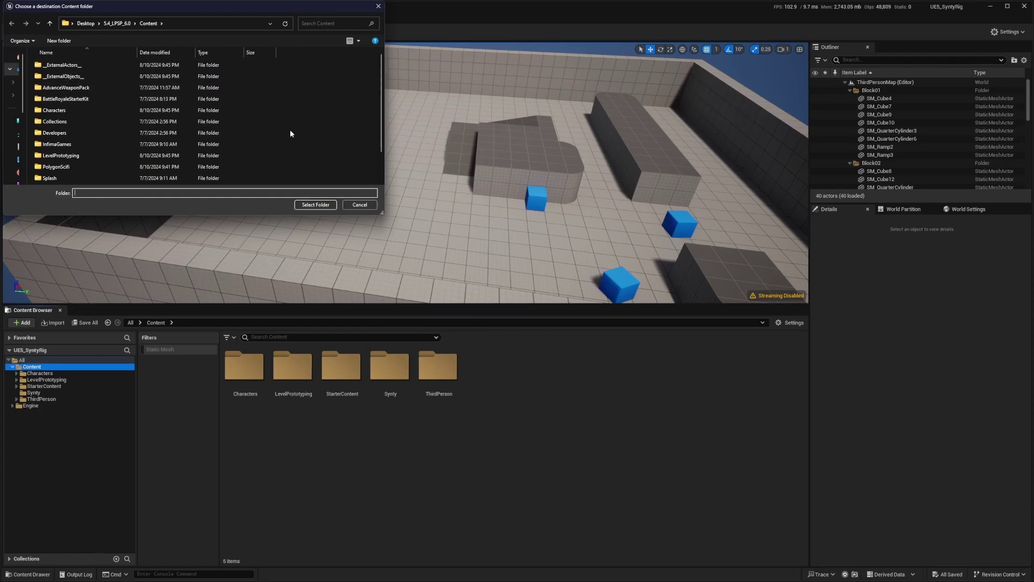
{"action": "left_click", "coordinate": [365, 205]}
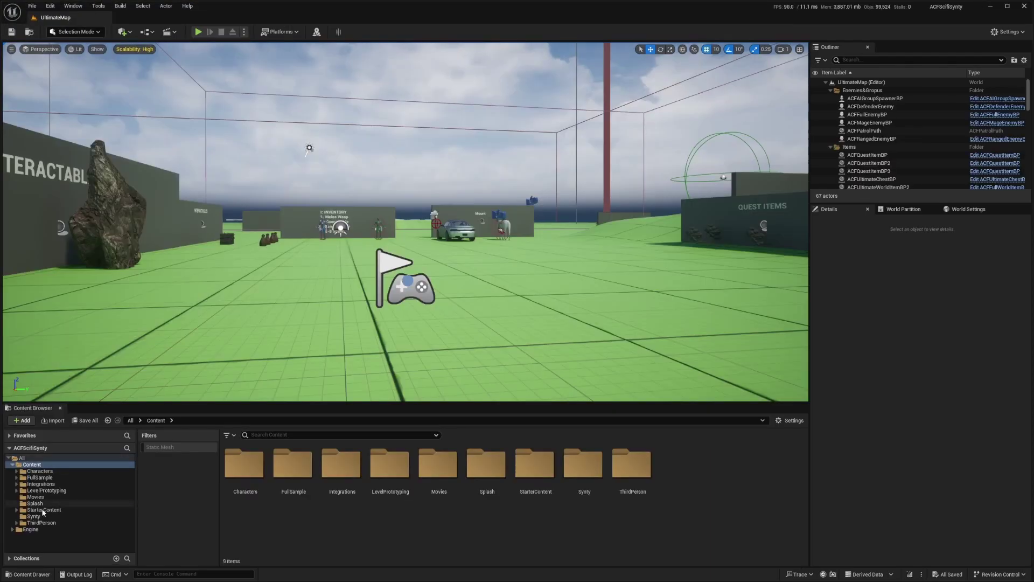
Check the Synty folder in the ACFScifiSynty project and select the PolygonMech, PolygonScifi and PolygonSciFiSpace folders
{"action": "left_click", "coordinate": [33, 516]}
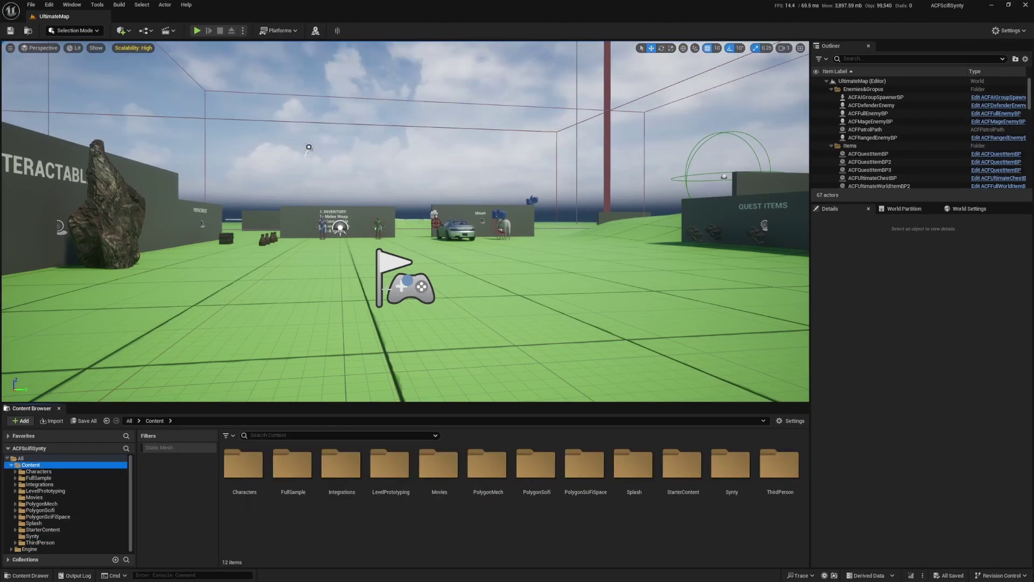
{"action": "left_click", "coordinate": [536, 471]}
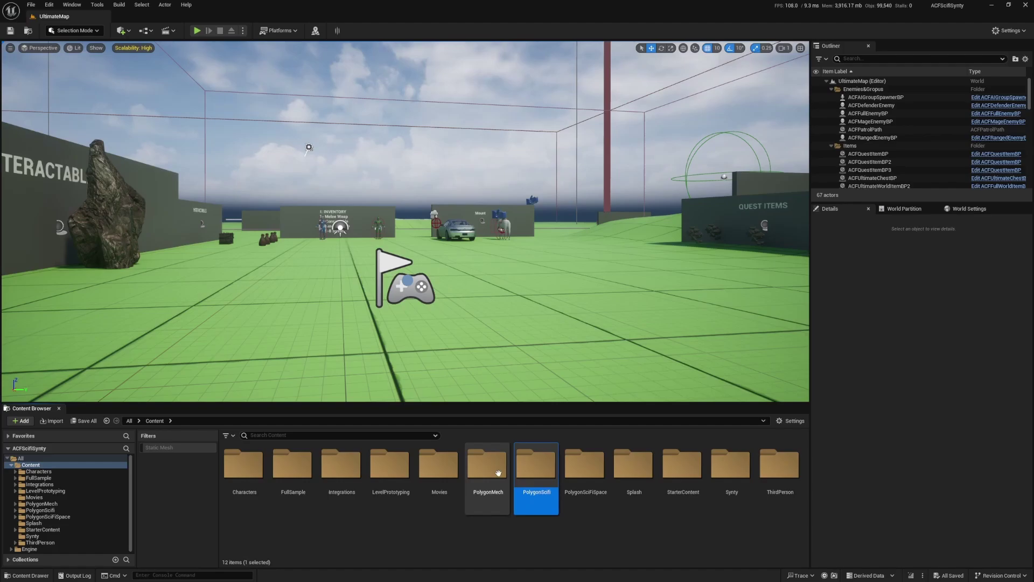
{"action": "left_click", "coordinate": [488, 469]}
{"action": "left_click", "coordinate": [536, 469], "text": "ctrl"}
{"action": "left_click", "coordinate": [584, 469], "text": "ctrl"}
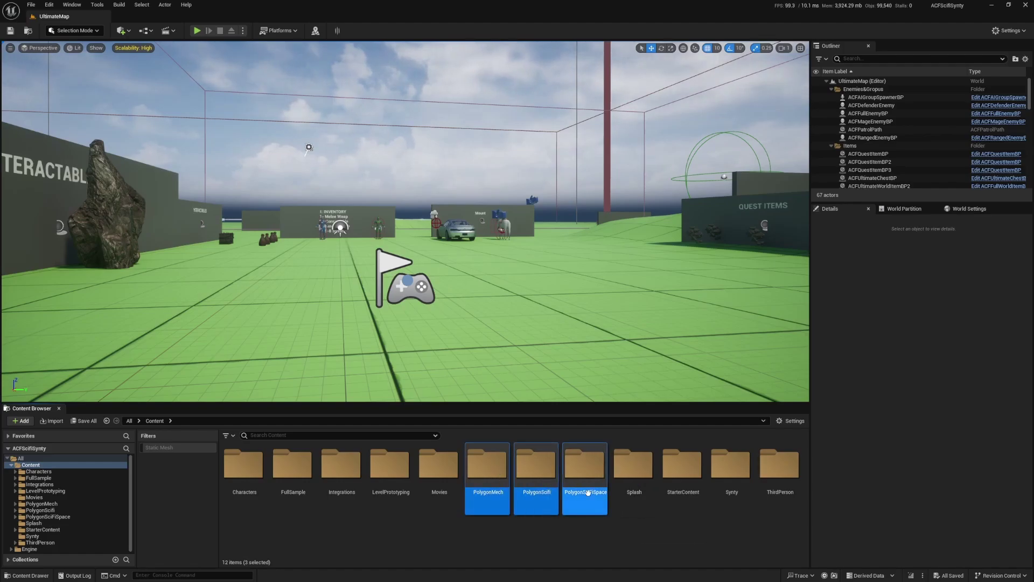
Switch to File Explorer and import the SyntySciFiHUD folder into the project's Content folder
{"action": "key", "text": "alt+Tab"}
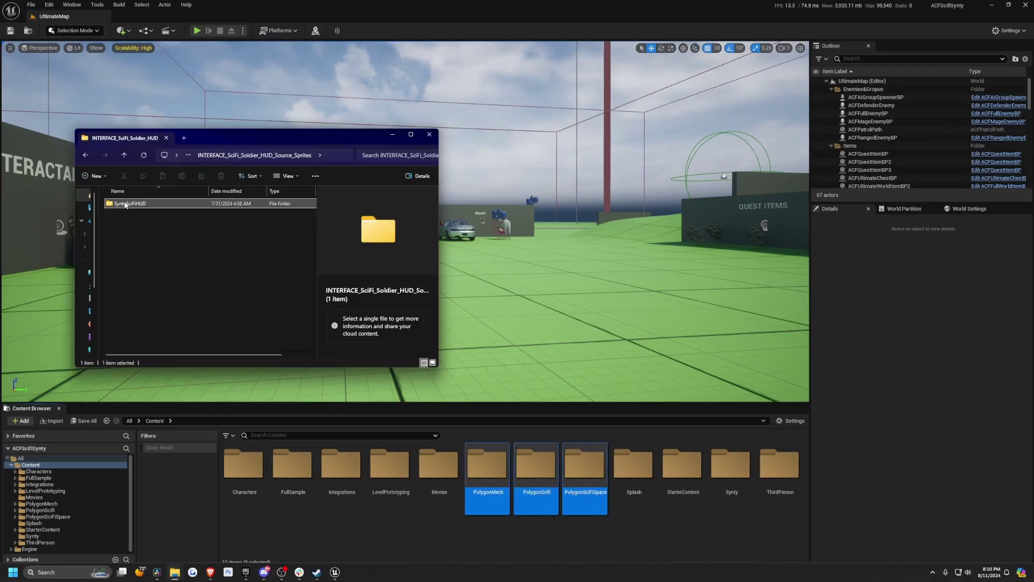
{"action": "left_click_drag", "start_coordinate": [127, 204], "coordinate": [435, 541]}
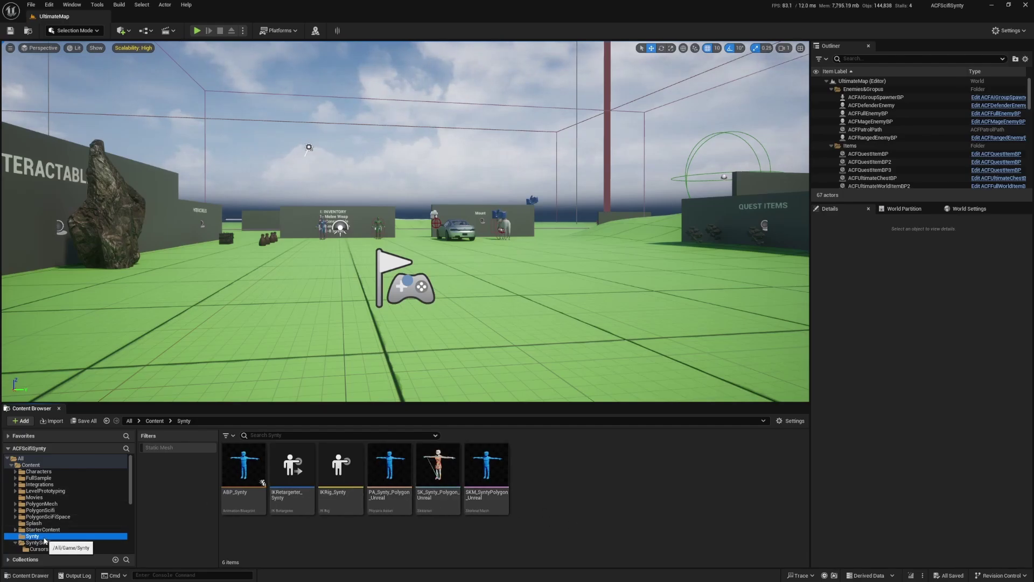
Copy the name of the SK_Synty_Polygon_Unreal skeleton in the Synty folder without renaming the asset
{"action": "left_click", "coordinate": [461, 466]}
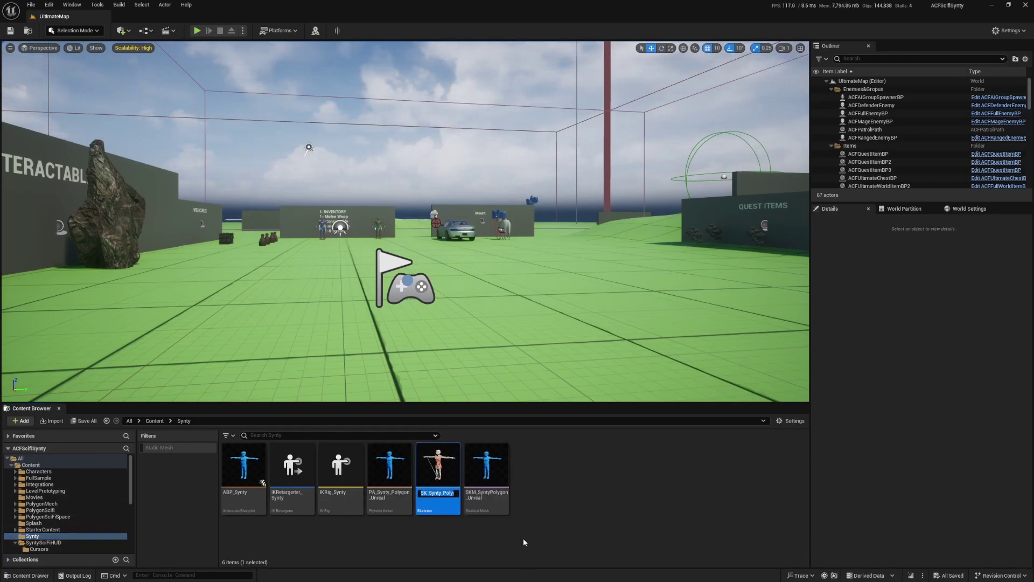
{"action": "key", "text": "F2"}
{"action": "key", "text": "ctrl+c"}
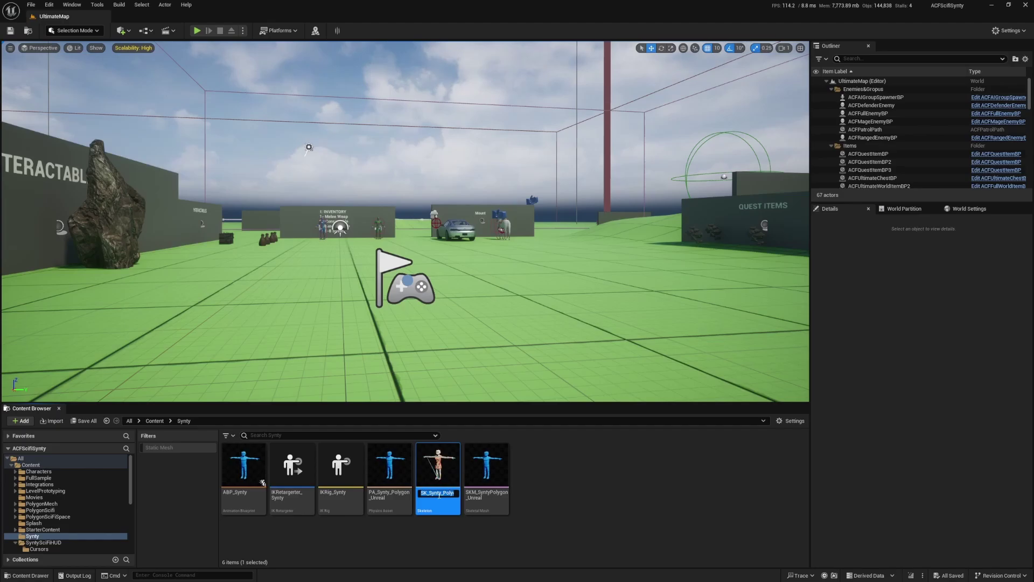
{"action": "key", "text": "Return"}
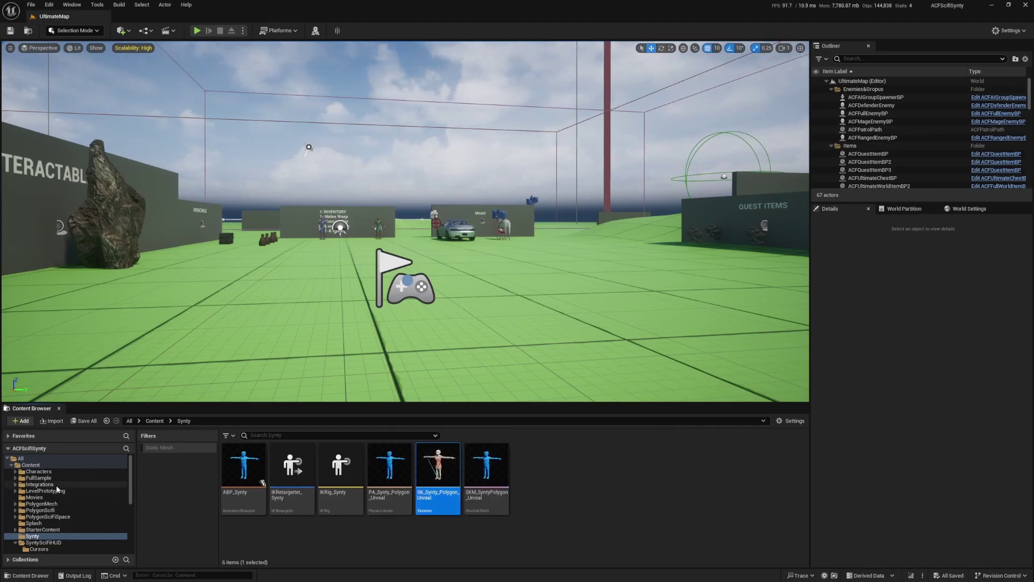
Filter the PolygonScifi folder's contents by Skeletal Mesh instead of Static Mesh
{"action": "left_click", "coordinate": [39, 504]}
{"action": "left_click", "coordinate": [39, 510]}
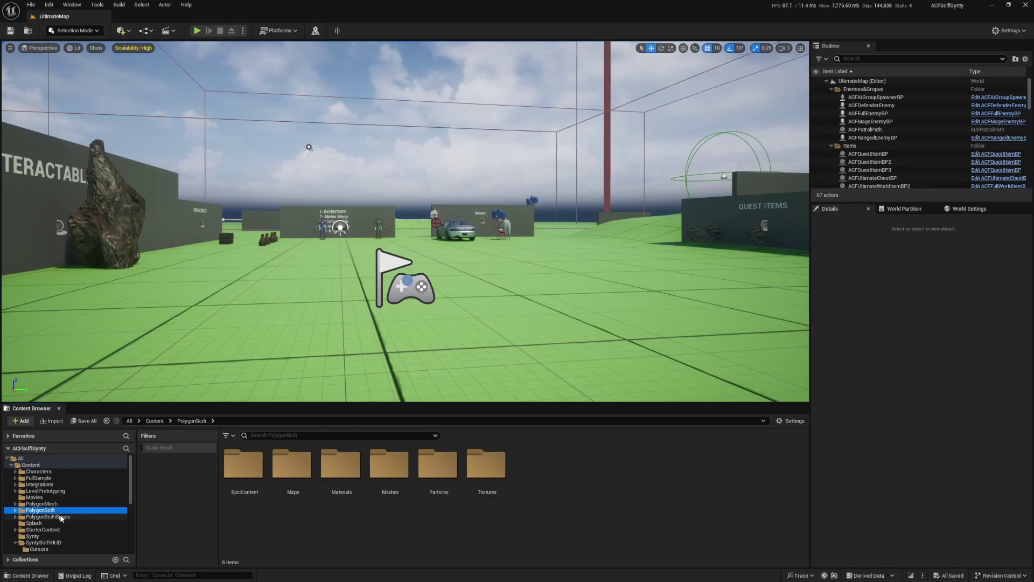
{"action": "left_click", "coordinate": [226, 435]}
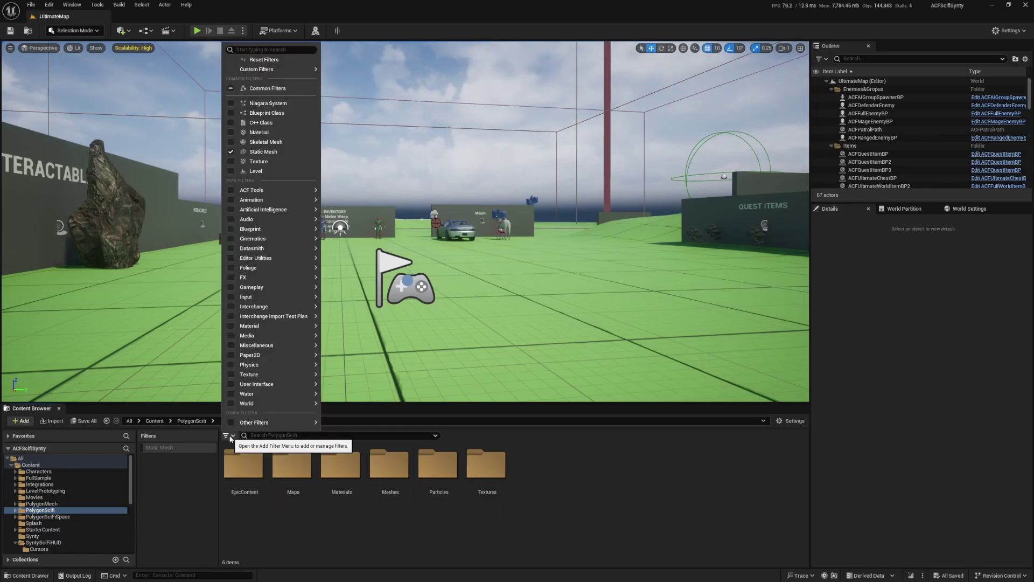
{"action": "left_click", "coordinate": [232, 151]}
{"action": "left_click", "coordinate": [231, 142]}
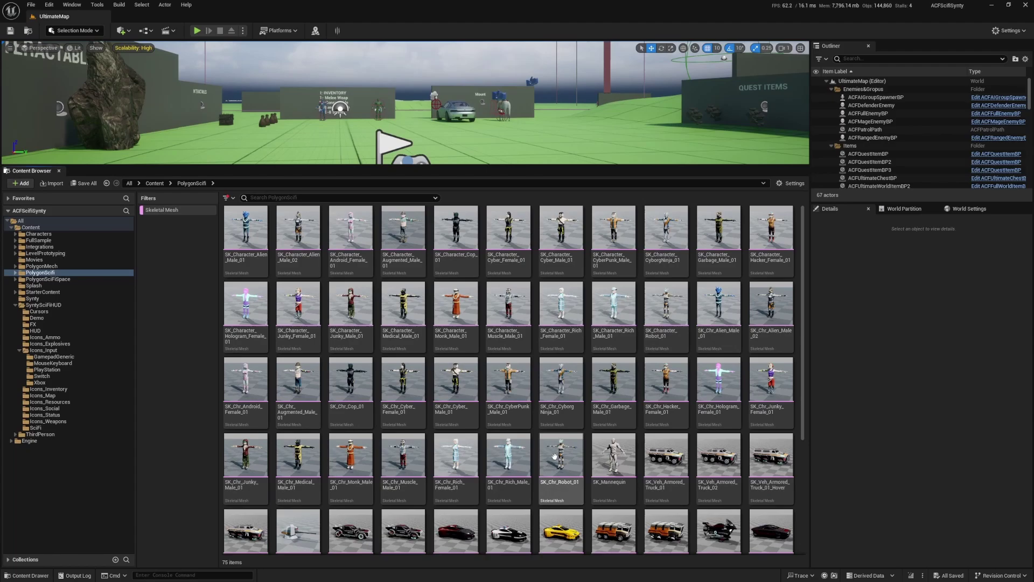
Assign the SK_Synty_Polygon_Unreal skeleton to the character meshes from SK_Character_Alien_Male_01 through SK_Chr_Robot_01
{"action": "left_click", "coordinate": [558, 463]}
{"action": "left_click", "coordinate": [269, 243], "text": "shift"}
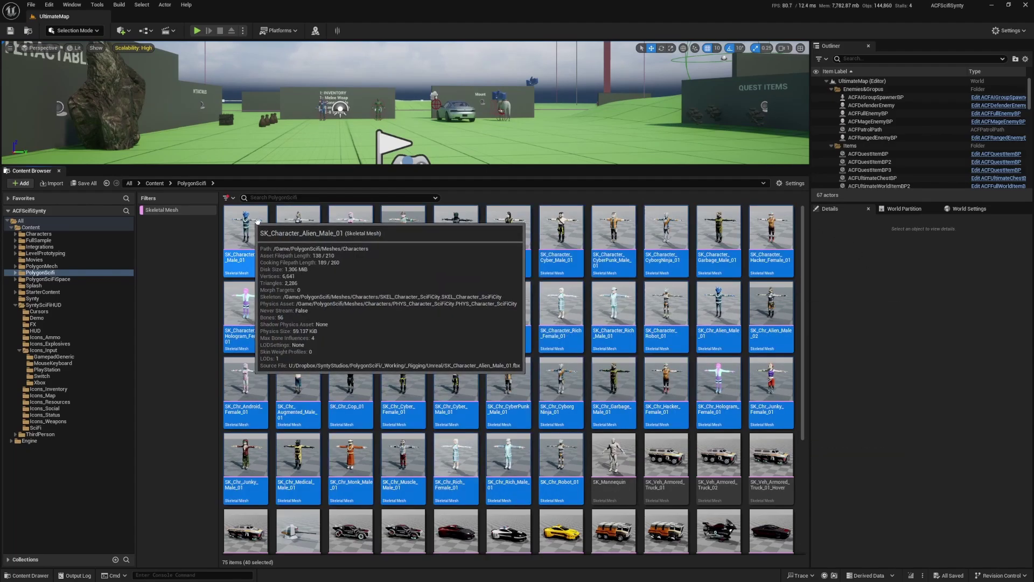
{"action": "scroll", "coordinate": [461, 414], "scroll_direction": "down", "scroll_amount": 3}
{"action": "scroll", "coordinate": [462, 414], "scroll_direction": "up", "scroll_amount": 3}
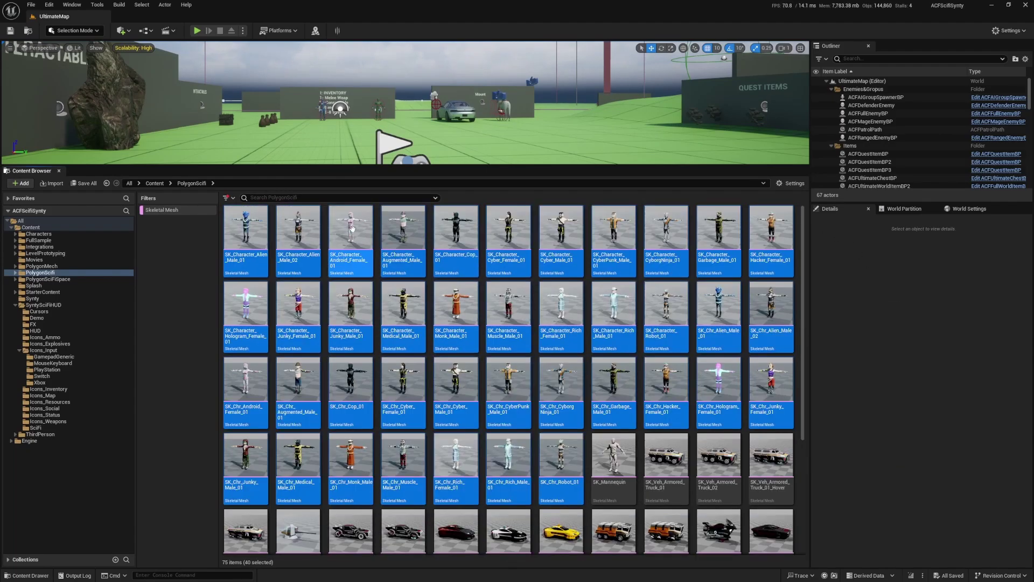
{"action": "right_click", "coordinate": [346, 222]}
{"action": "left_click", "coordinate": [355, 224]}
{"action": "right_click", "coordinate": [354, 223]}
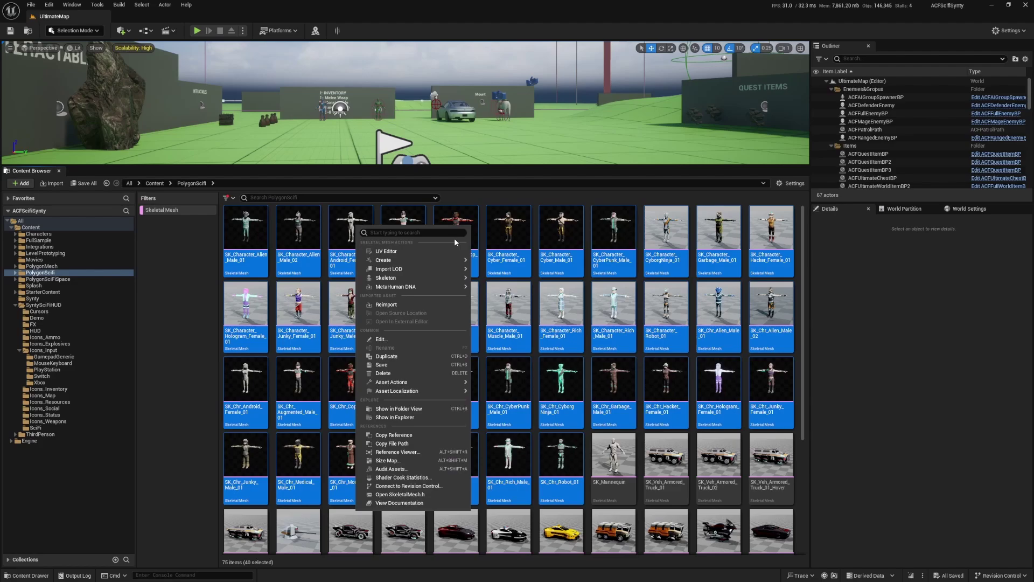
{"action": "mouse_move", "coordinate": [431, 277]}
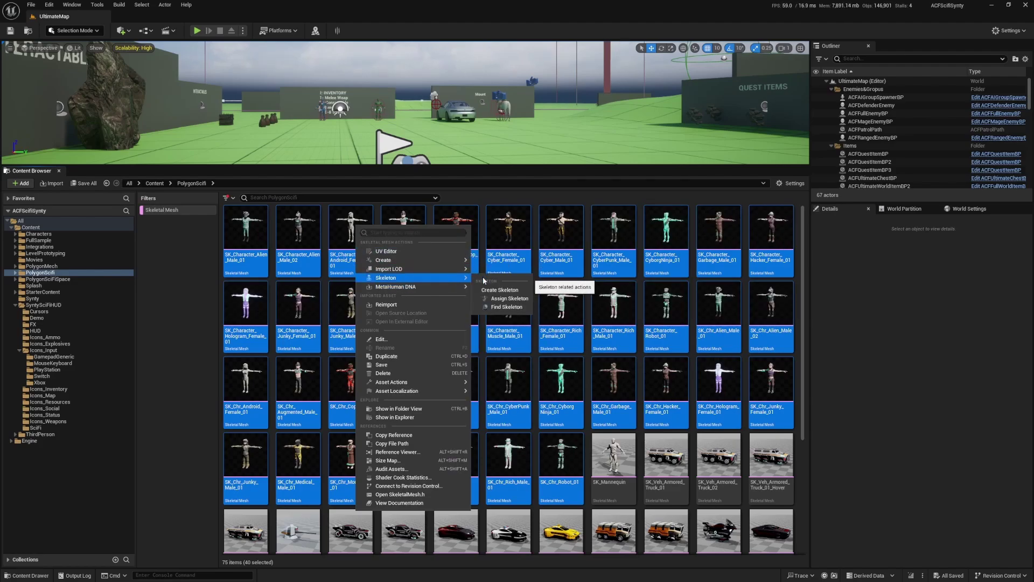
{"action": "left_click", "coordinate": [506, 298]}
{"action": "key", "text": "ctrl+v"}
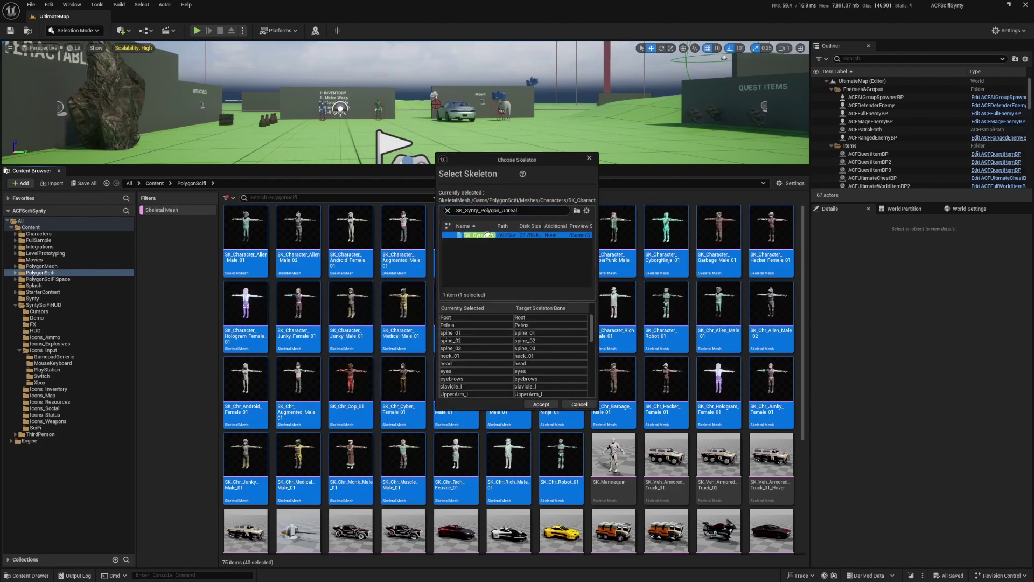
{"action": "left_click", "coordinate": [542, 404]}
Accept SK_Synty_Polygon_Unreal for every remaining skeleton choice of the selected characters and open the PolygonSciFiSpace folder
{"action": "key", "text": "ctrl+v"}
{"action": "left_click", "coordinate": [481, 235]}
{"action": "left_click", "coordinate": [541, 404]}
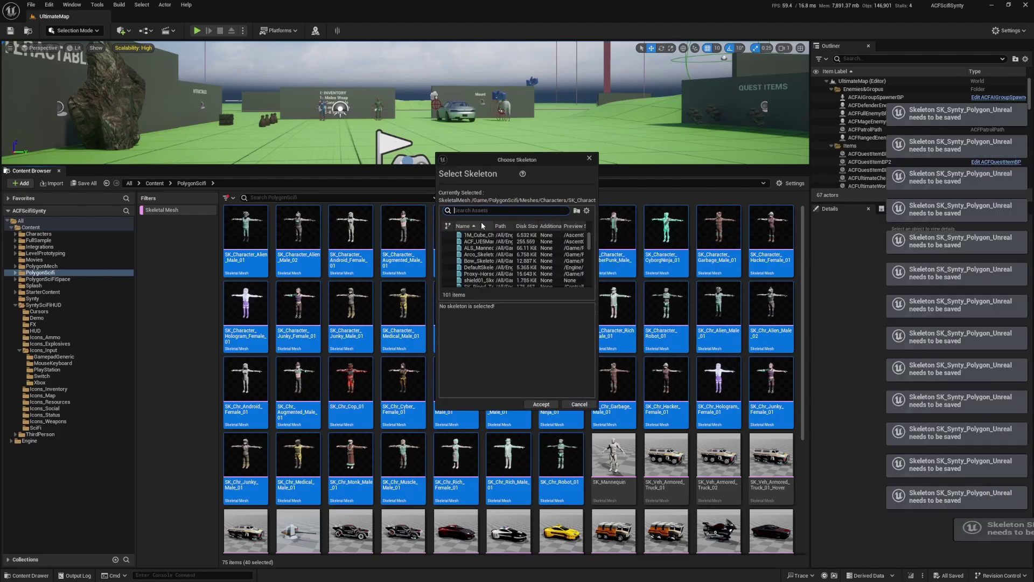
{"action": "key", "text": "ctrl+v"}
{"action": "left_click", "coordinate": [482, 235]}
{"action": "left_click", "coordinate": [542, 404]}
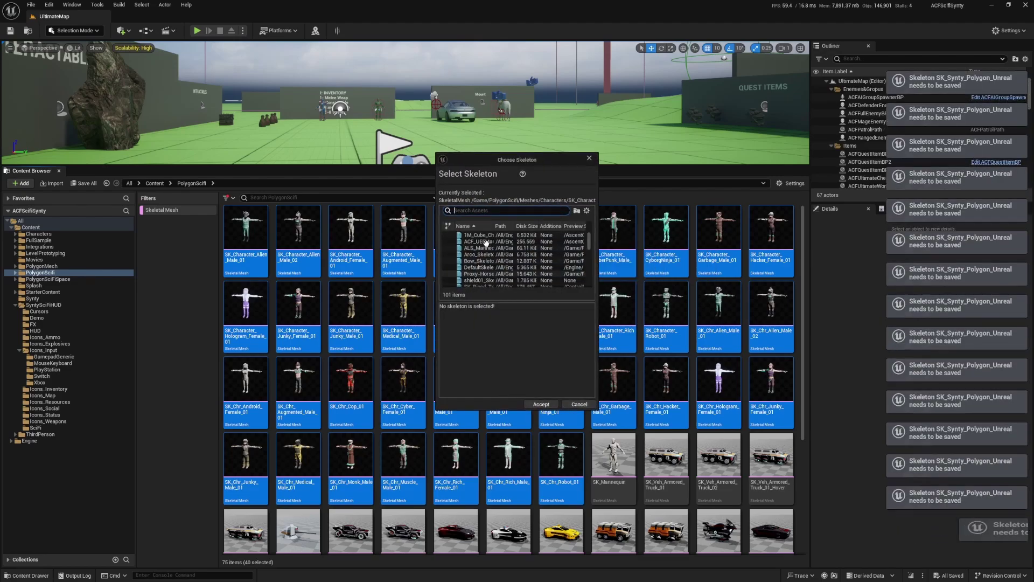
{"action": "key", "text": "ctrl+v"}
{"action": "left_click", "coordinate": [542, 404]}
{"action": "key", "text": "ctrl+v"}
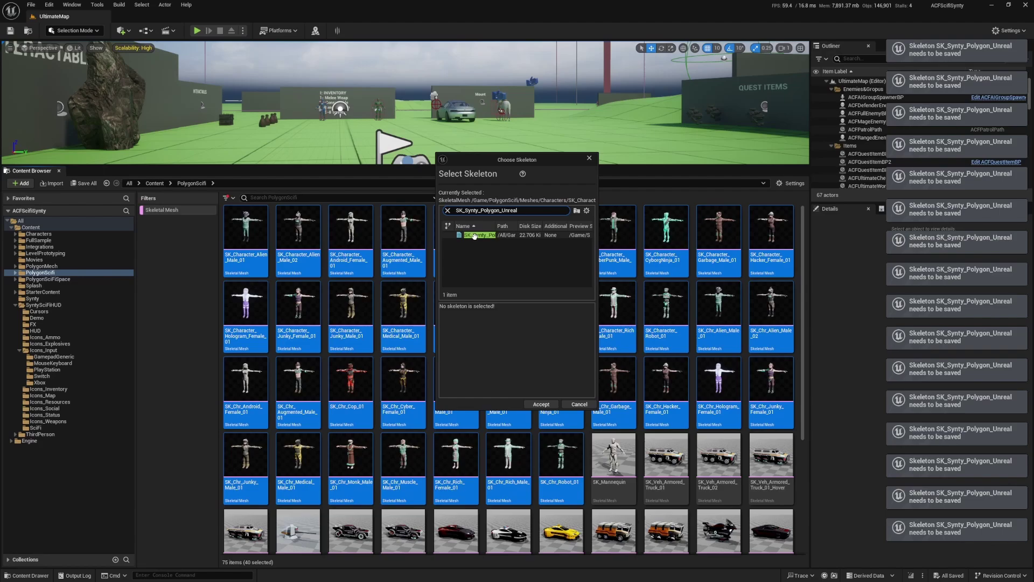
{"action": "left_click", "coordinate": [541, 403]}
{"action": "key", "text": "ctrl+v"}
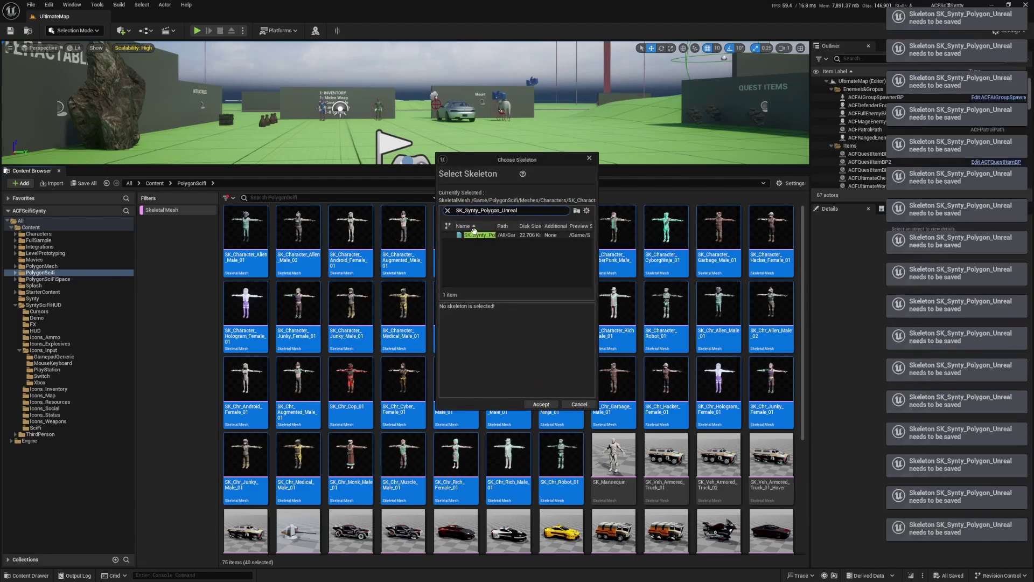
{"action": "left_click", "coordinate": [474, 235]}
{"action": "left_click", "coordinate": [541, 403]}
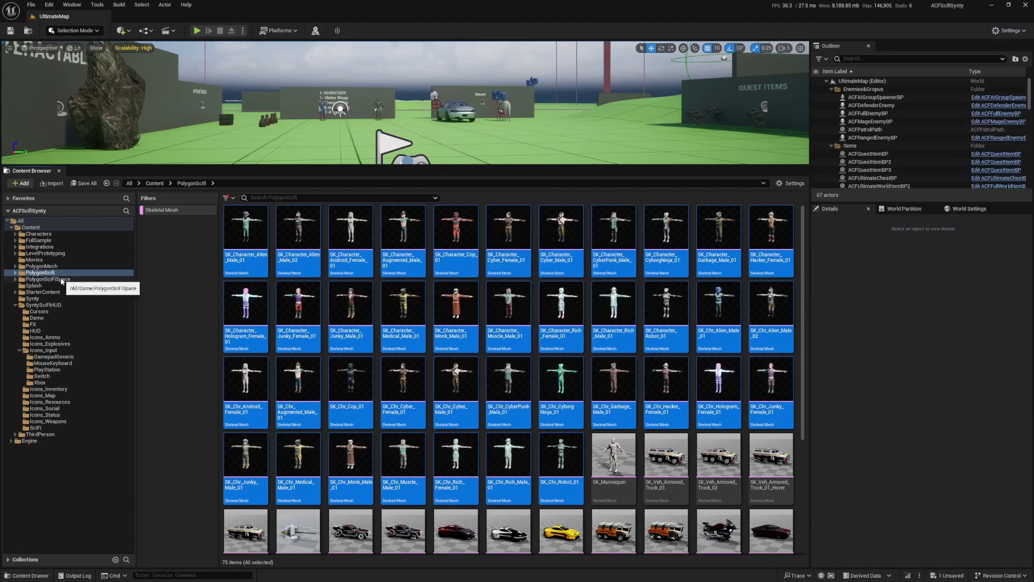
{"action": "left_click", "coordinate": [61, 279]}
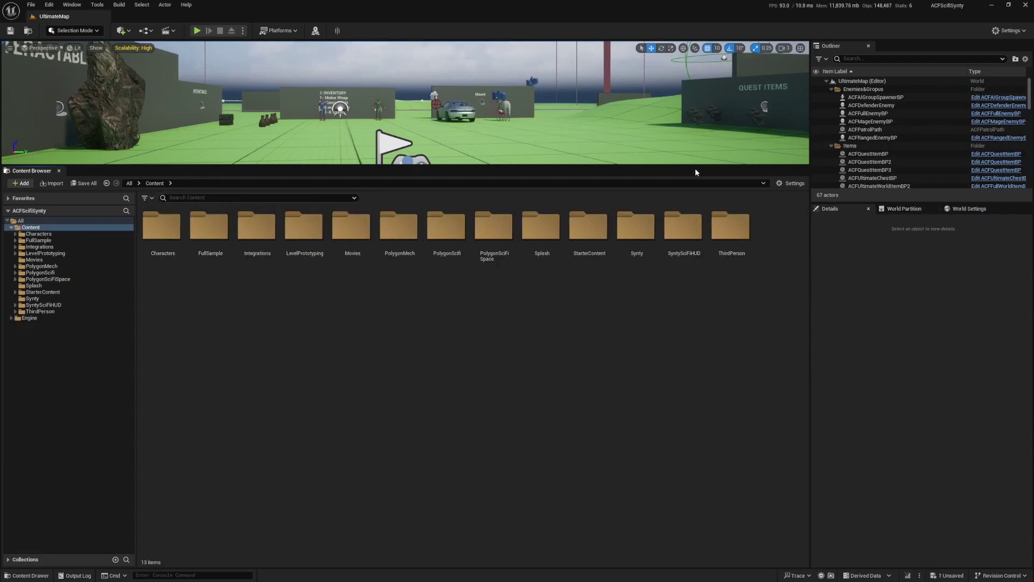
Enlarge the viewport, expand the selected game mode in World Settings and browse to its default pawn class
{"action": "left_click_drag", "start_coordinate": [695, 168], "coordinate": [625, 395]}
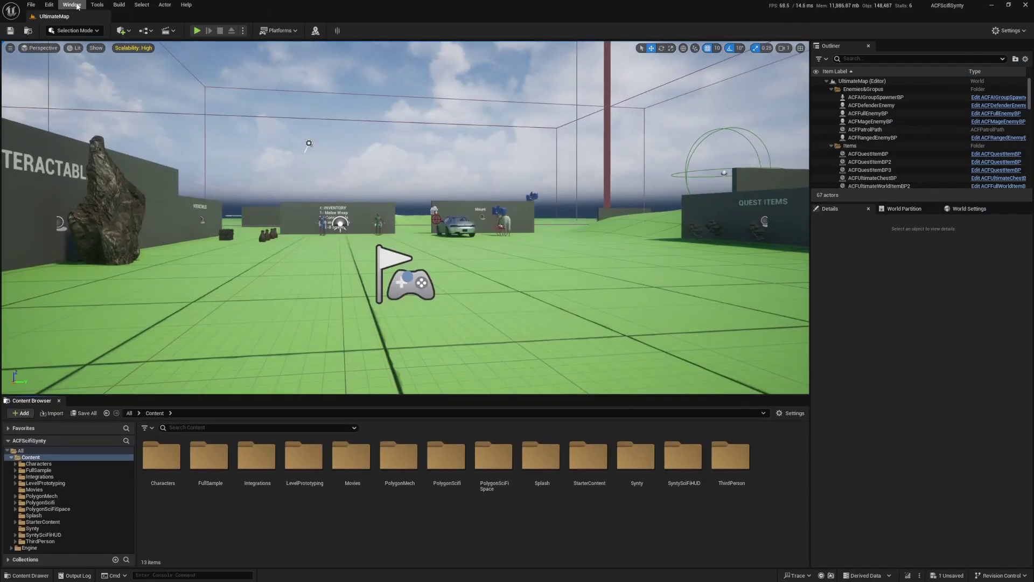
{"action": "left_click", "coordinate": [76, 6]}
{"action": "left_click", "coordinate": [102, 172]}
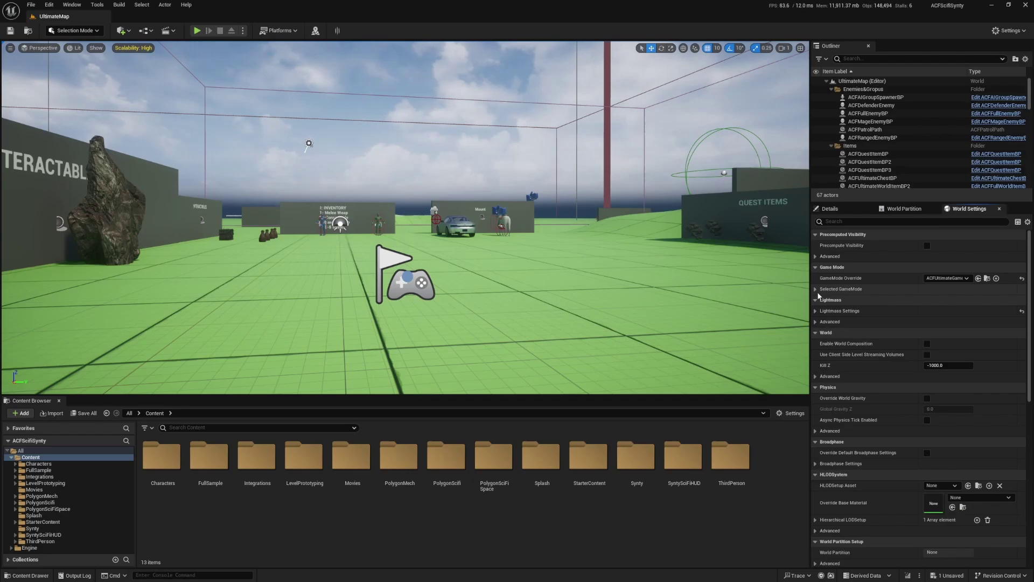
{"action": "left_click", "coordinate": [816, 290]}
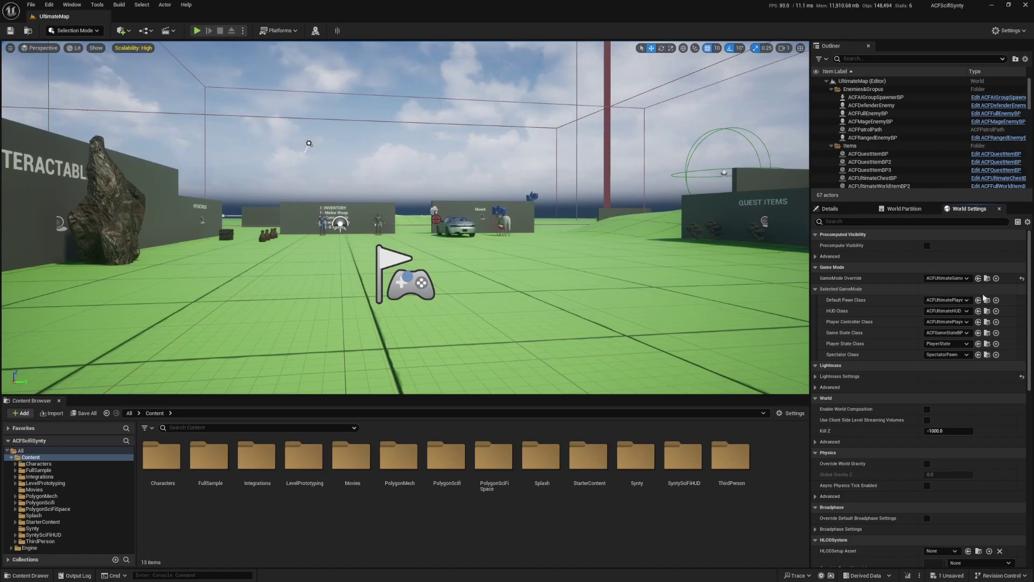
{"action": "left_click", "coordinate": [986, 299]}
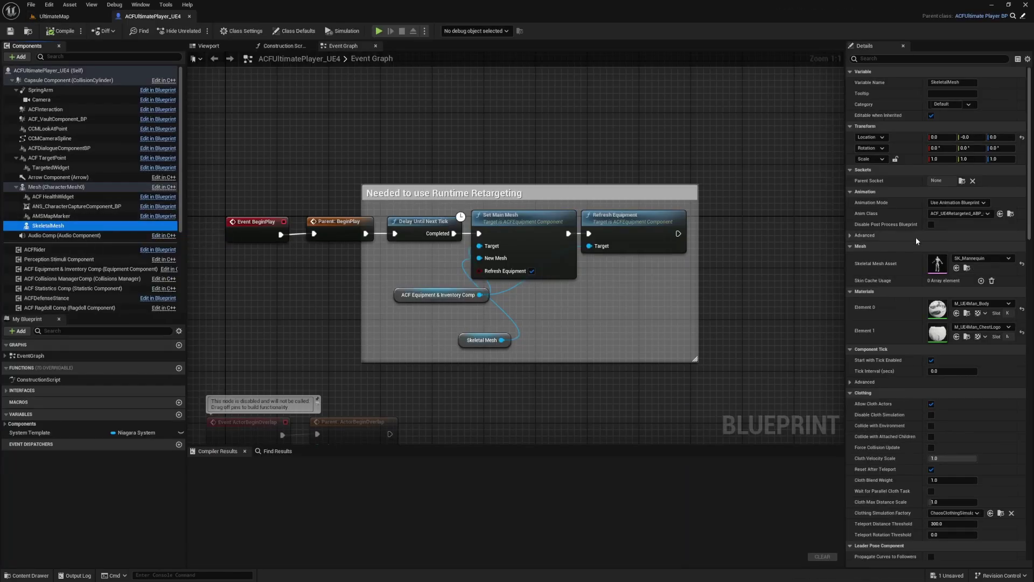
Set the SkeletalMesh component's mesh asset in the player blueprint to SK_Chr_SpaceSoldier_Male_Armored
{"action": "left_click", "coordinate": [53, 17]}
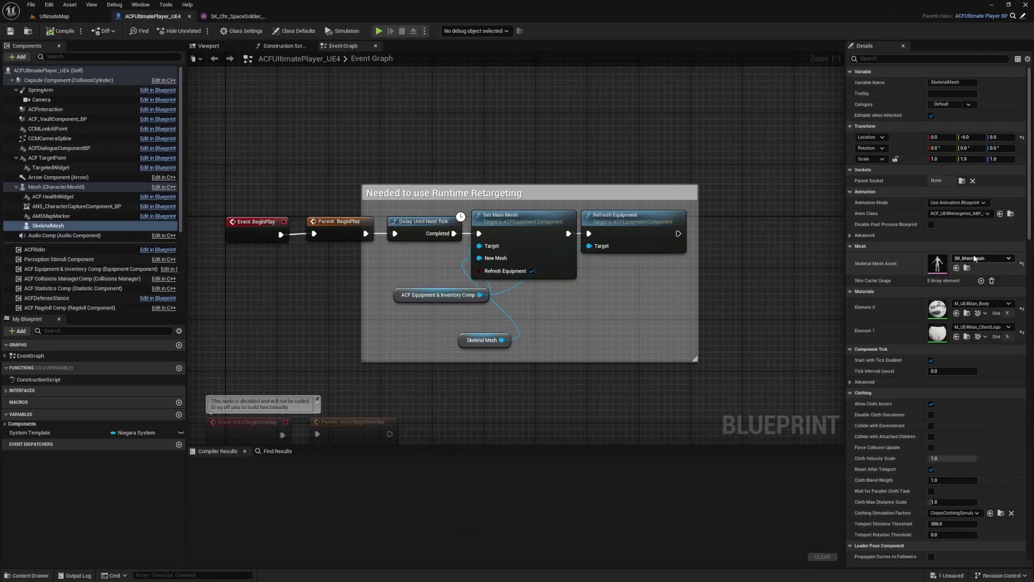
{"action": "left_click", "coordinate": [975, 258]}
{"action": "type", "text": "SK_Chr_SpaceSoldier_Male_Armored"}
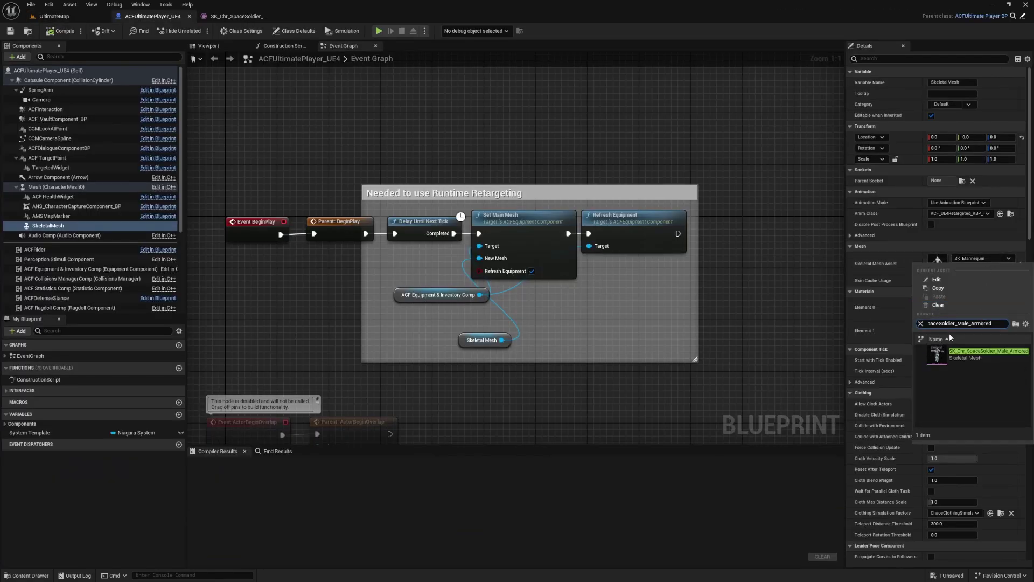
{"action": "left_click", "coordinate": [976, 356]}
Set the SkeletalMesh component's anim class to ABP_Synty
{"action": "left_click", "coordinate": [942, 213]}
{"action": "type", "text": "ab"}
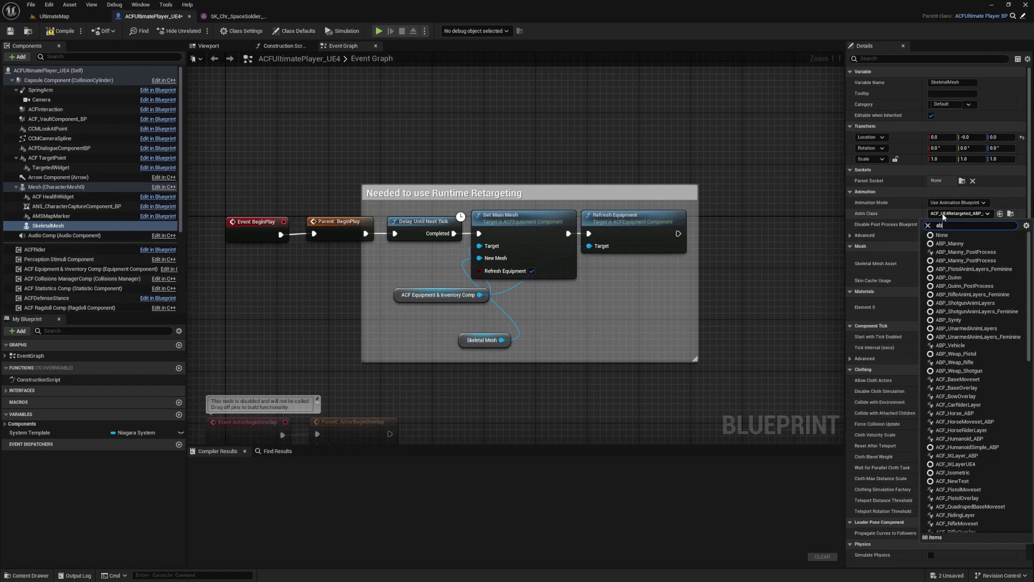
{"action": "type", "text": "p_sy"}
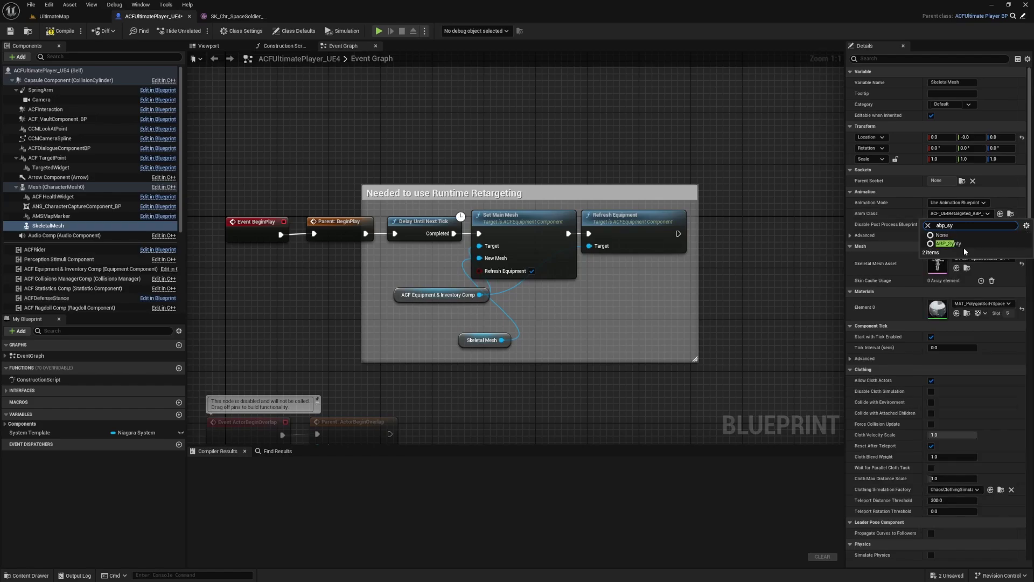
{"action": "left_click", "coordinate": [964, 246]}
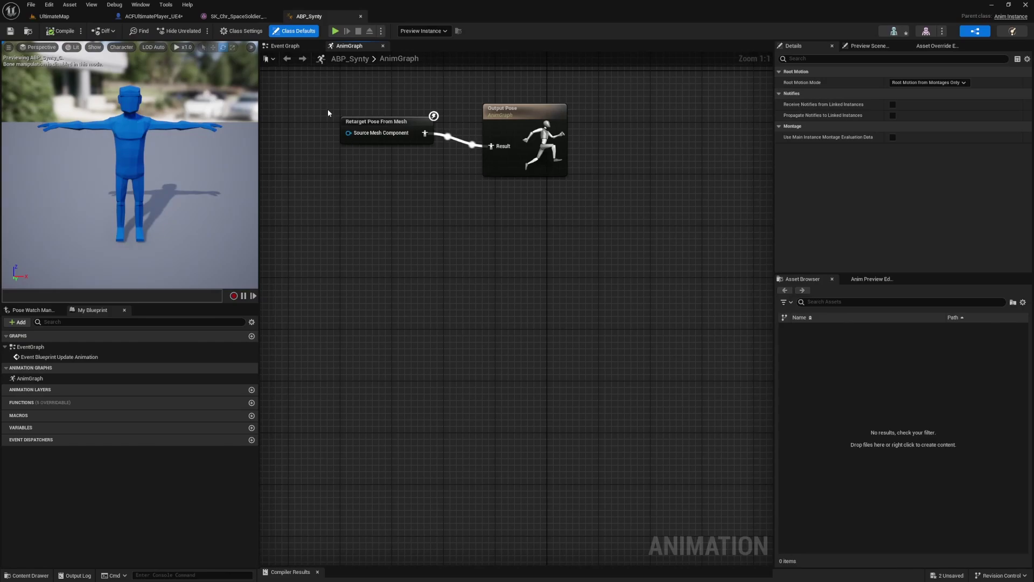
Inspect the Retarget Pose From Mesh node in ABP_Synty and locate its IKRetargeter_Synty asset in the project content
{"action": "right_click_drag", "start_coordinate": [328, 109], "coordinate": [403, 248]}
{"action": "left_click_drag", "start_coordinate": [435, 185], "coordinate": [374, 271]}
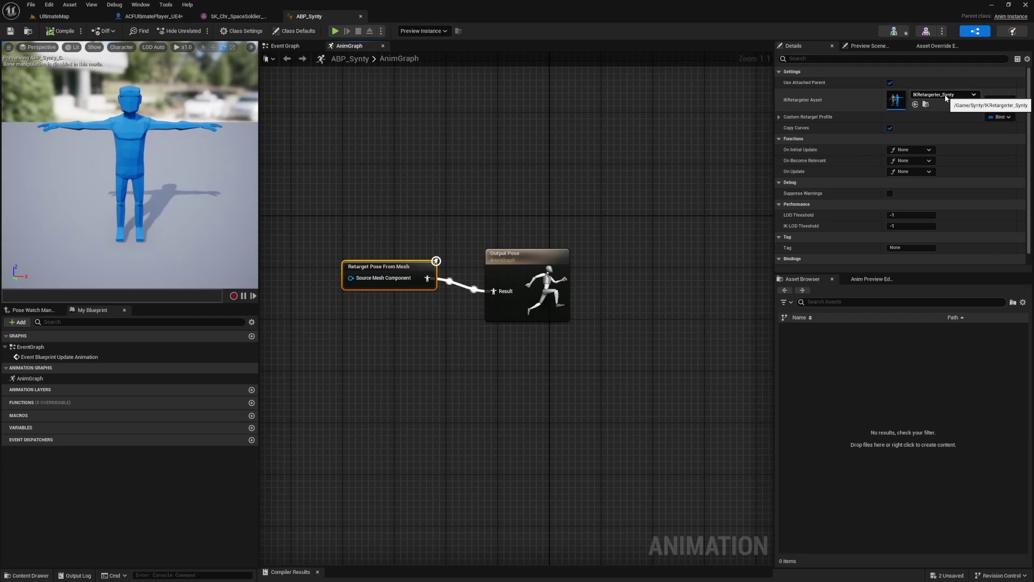
{"action": "left_click", "coordinate": [926, 104]}
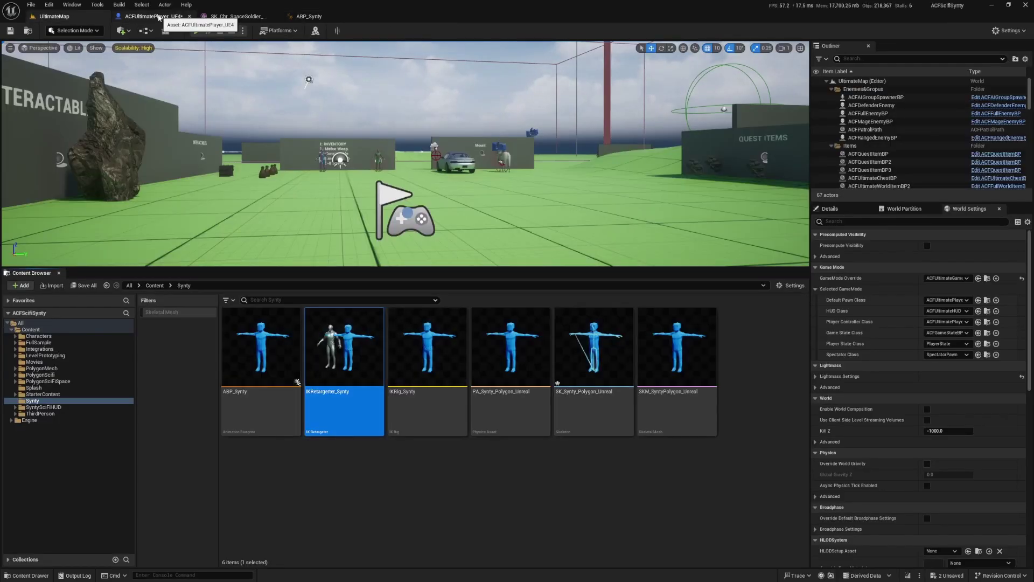
Compile the ACFUltimatePlayer_UE4 blueprint and start playing UltimateMap in an enlarged full-screen viewport
{"action": "left_click", "coordinate": [153, 16]}
{"action": "left_click", "coordinate": [60, 31]}
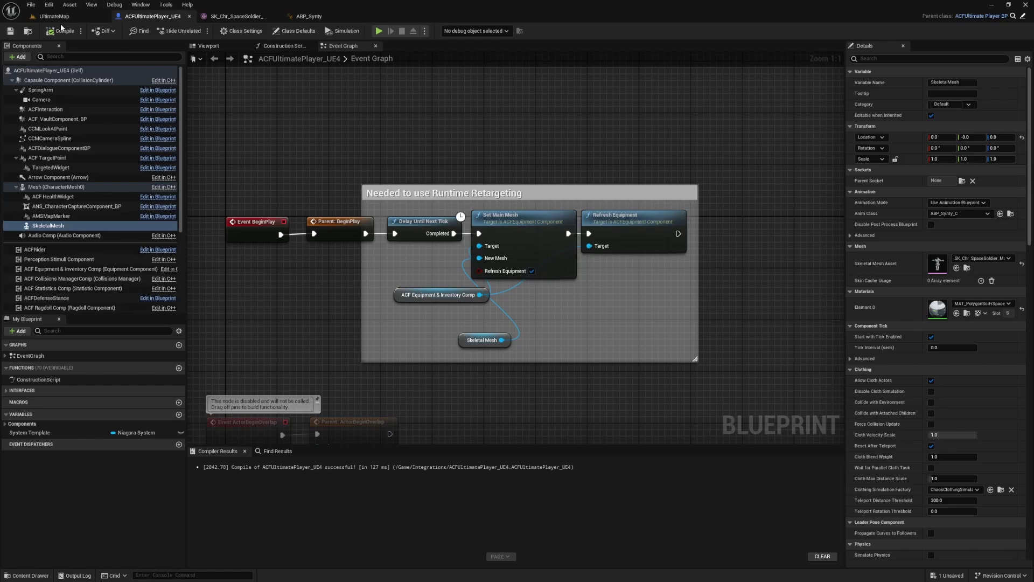
{"action": "left_click", "coordinate": [57, 16]}
{"action": "left_click_drag", "start_coordinate": [308, 267], "coordinate": [312, 425]}
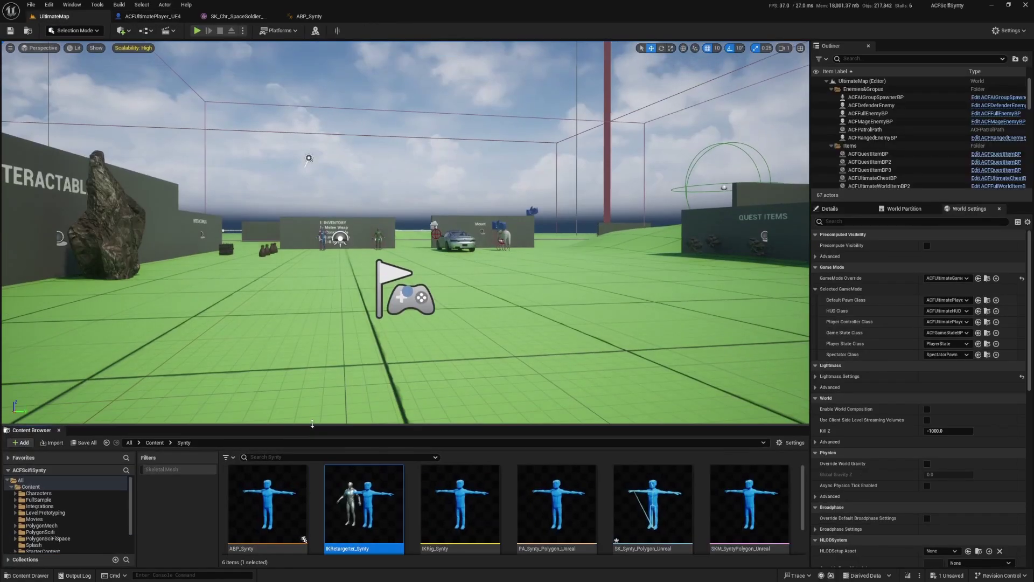
{"action": "right_click_drag", "start_coordinate": [286, 351], "coordinate": [323, 346]}
{"action": "key", "text": "F11"}
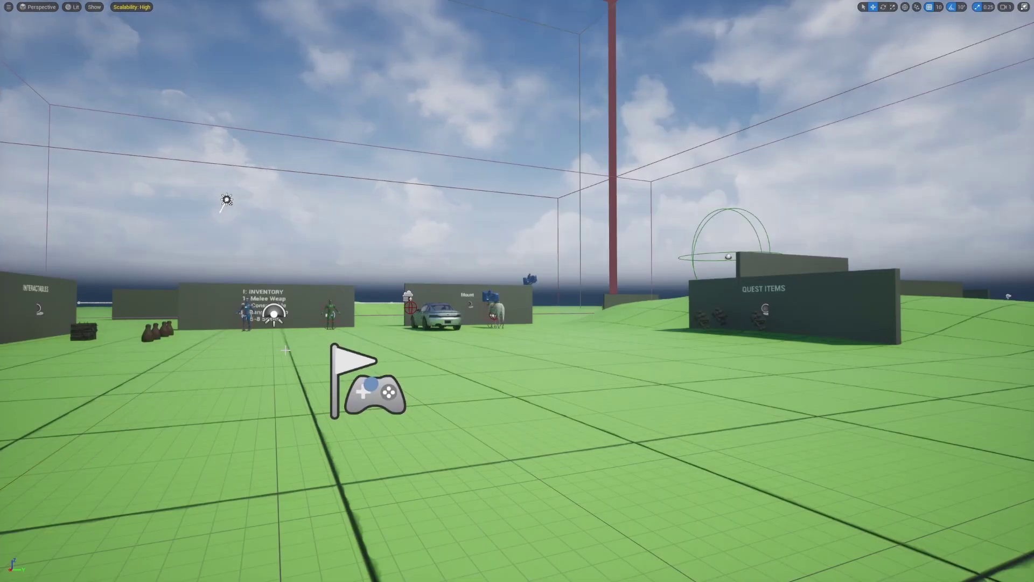
{"action": "key", "text": "alt+p"}
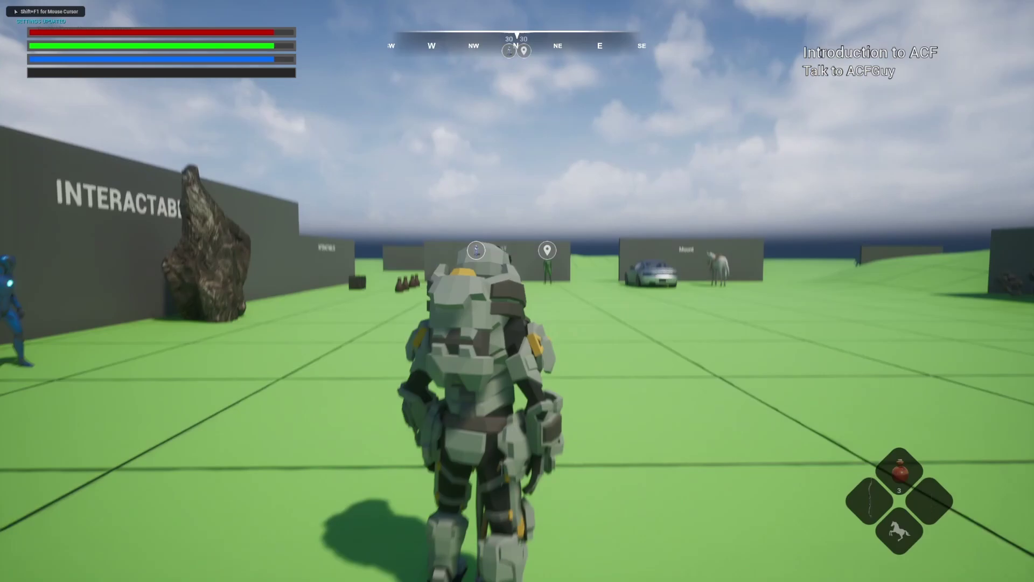
Test the retargeted space soldier in play by running it around the level and viewing it in the inventory
{"action": "key", "text": "w"}
{"action": "key", "text": "s"}
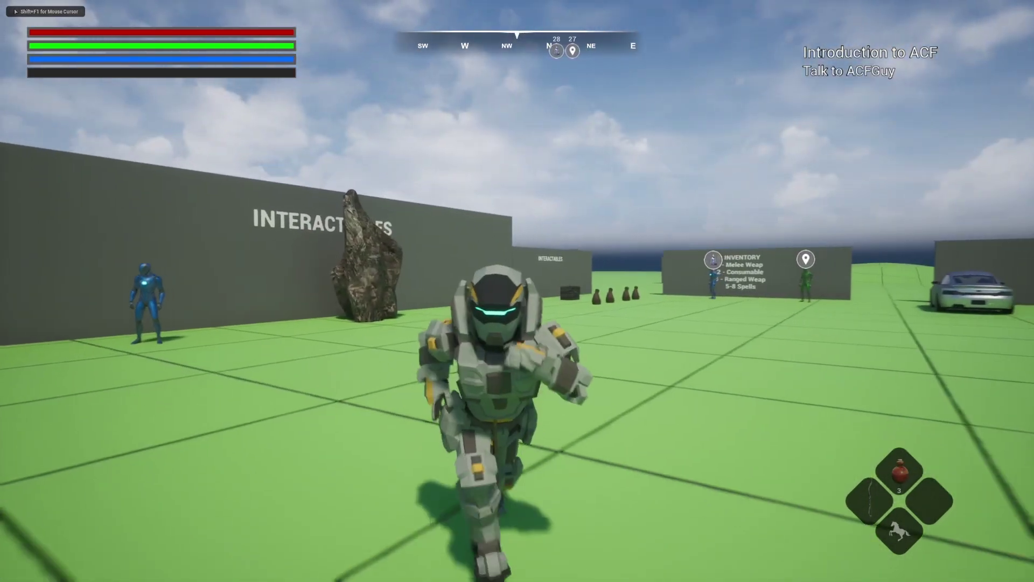
{"action": "key", "text": "w"}
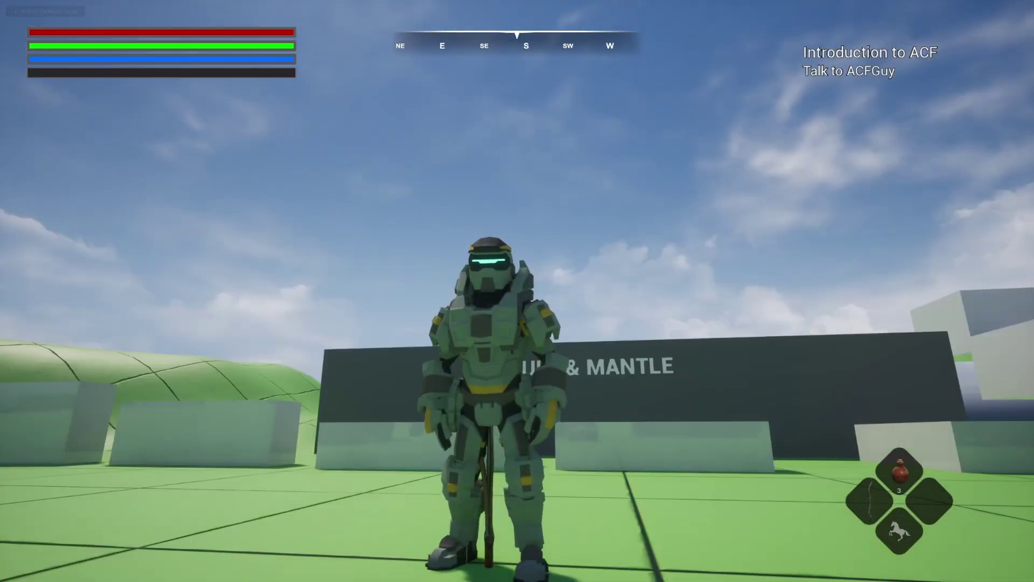
{"action": "key", "text": "w"}
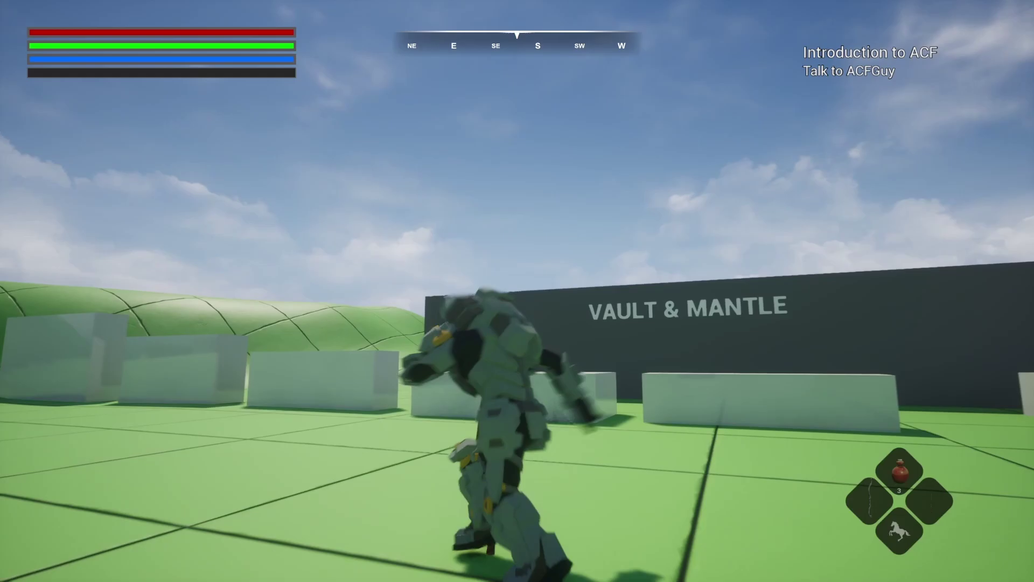
{"action": "key", "text": "w"}
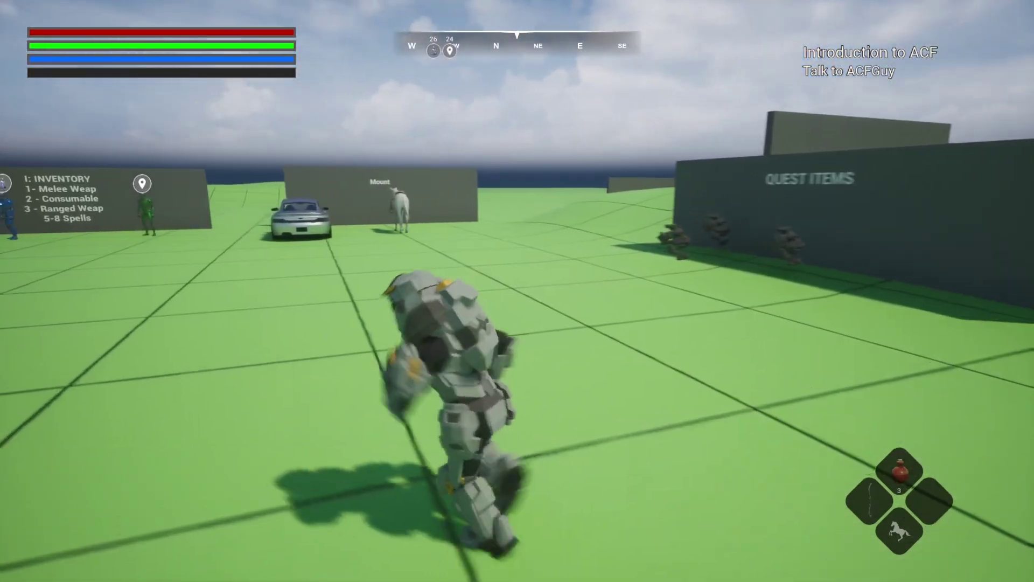
{"action": "key", "text": "i"}
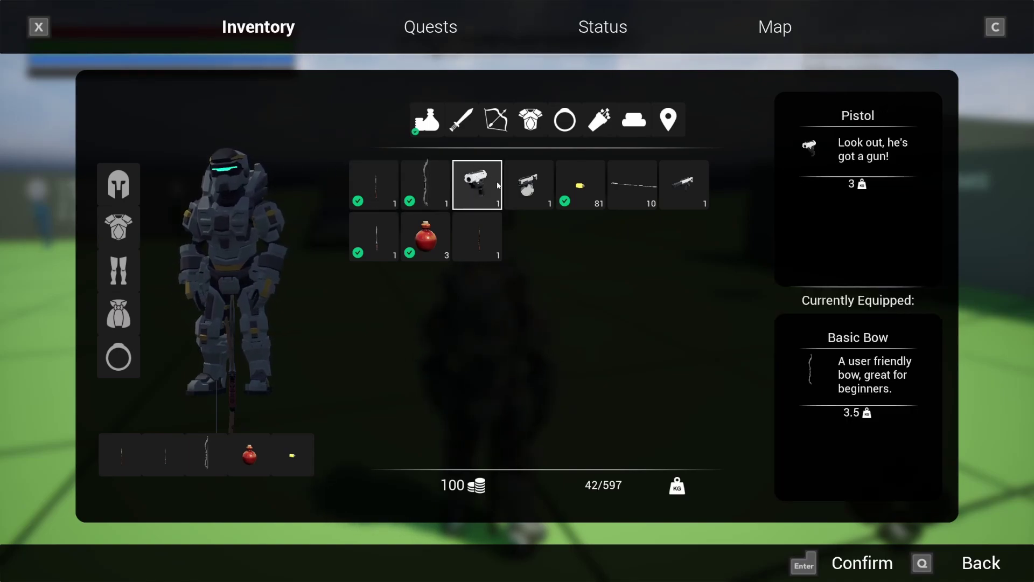
{"action": "key", "text": "Escape"}
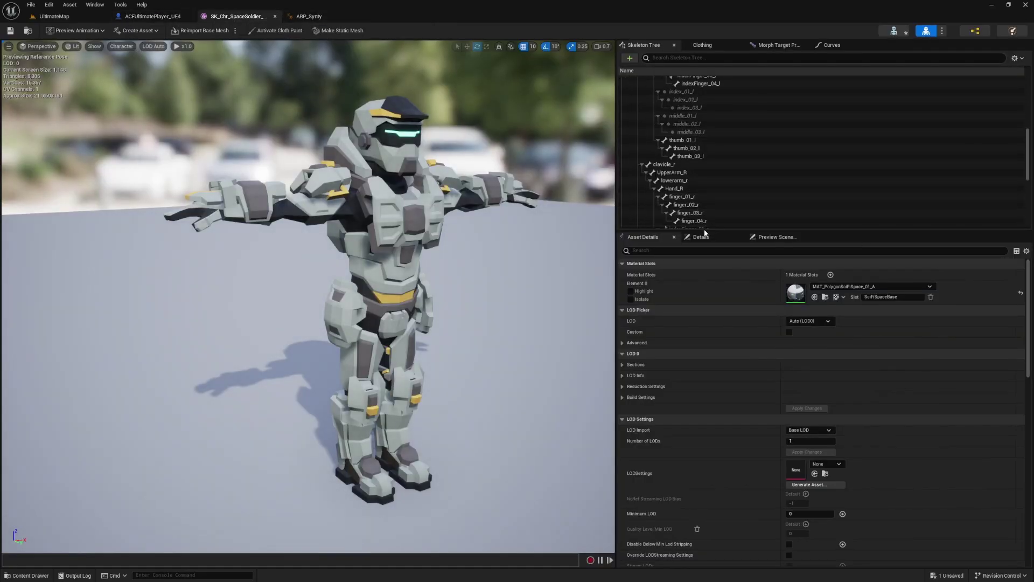
Examine the space soldier mesh's bone tree and open the SK_Synty_Polygon_Unreal skeleton from the Synty folder to compare its bones
{"action": "left_click_drag", "start_coordinate": [701, 231], "coordinate": [701, 410]}
{"action": "right_click_drag", "start_coordinate": [344, 110], "coordinate": [339, 110]}
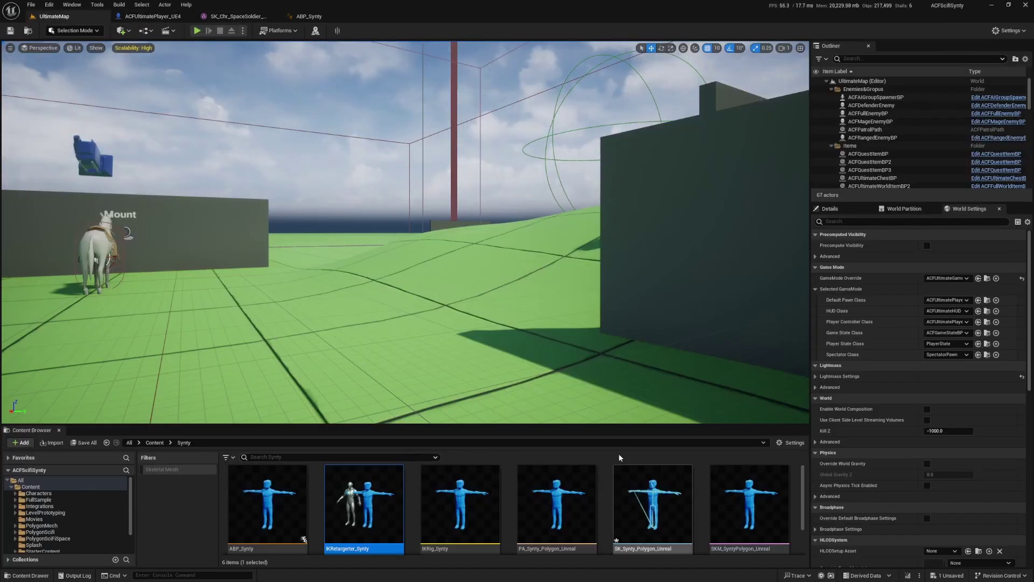
{"action": "left_click_drag", "start_coordinate": [597, 428], "coordinate": [597, 331]}
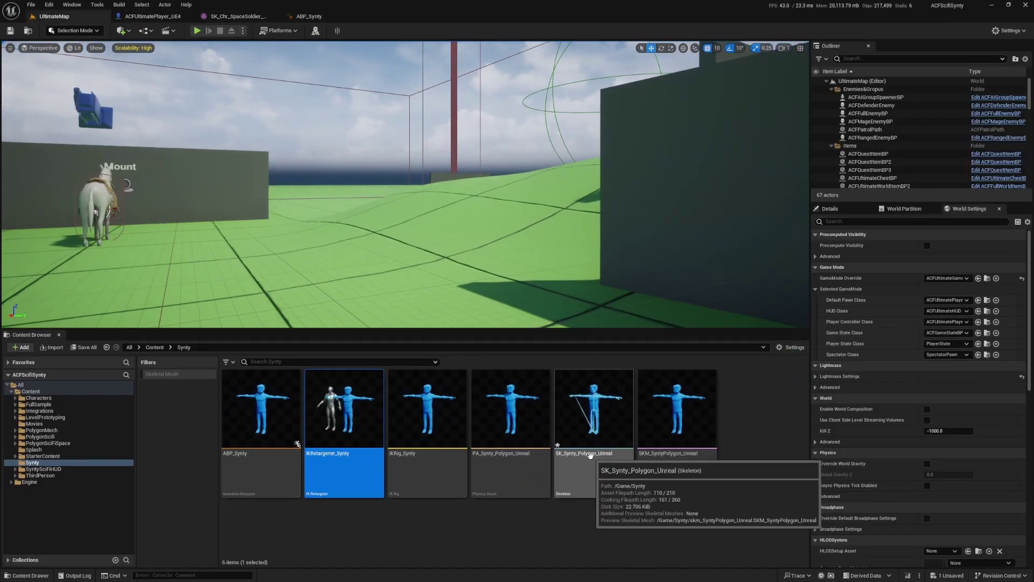
{"action": "double_click", "coordinate": [590, 455]}
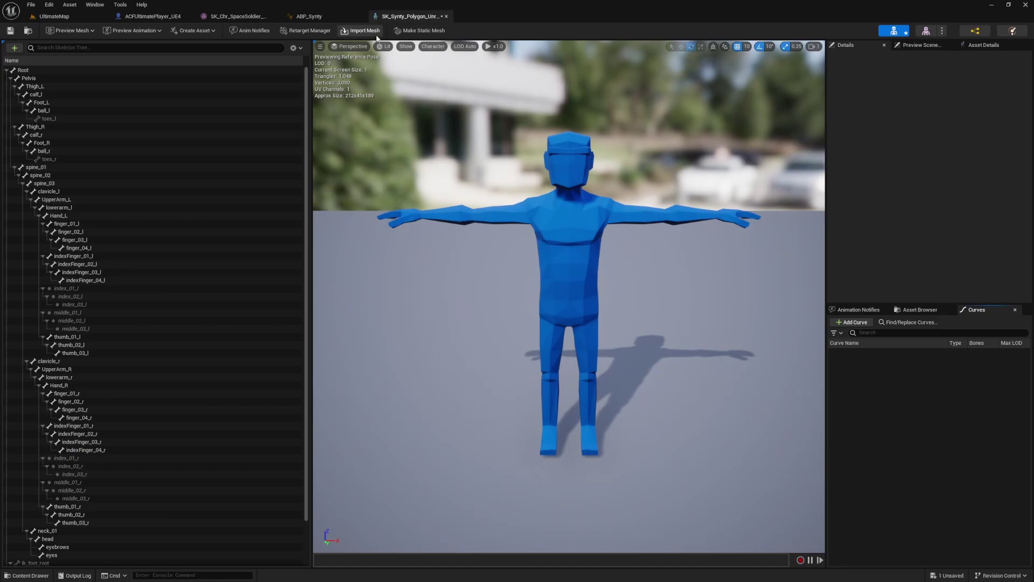
{"action": "key", "text": "a"}
{"action": "right_click_drag", "start_coordinate": [474, 124], "coordinate": [619, 108]}
{"action": "scroll", "coordinate": [487, 124], "scroll_direction": "down", "scroll_amount": 1}
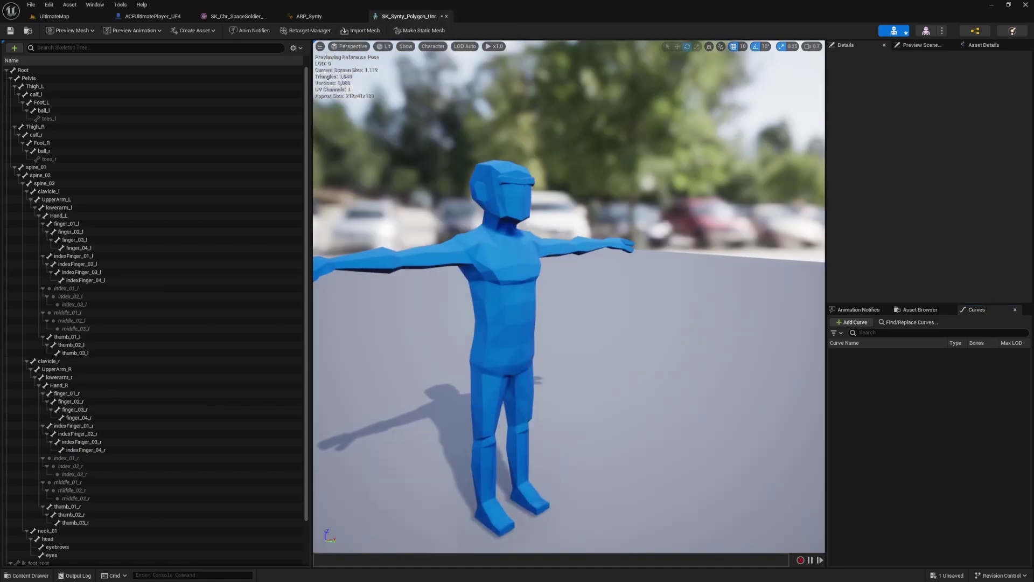
{"action": "left_click_drag", "start_coordinate": [512, 296], "coordinate": [443, 179]}
Locate the level's default pawn class in the Integrations folder and open the ACFUltimatePlayer_UE4 blueprint
{"action": "left_click", "coordinate": [44, 19]}
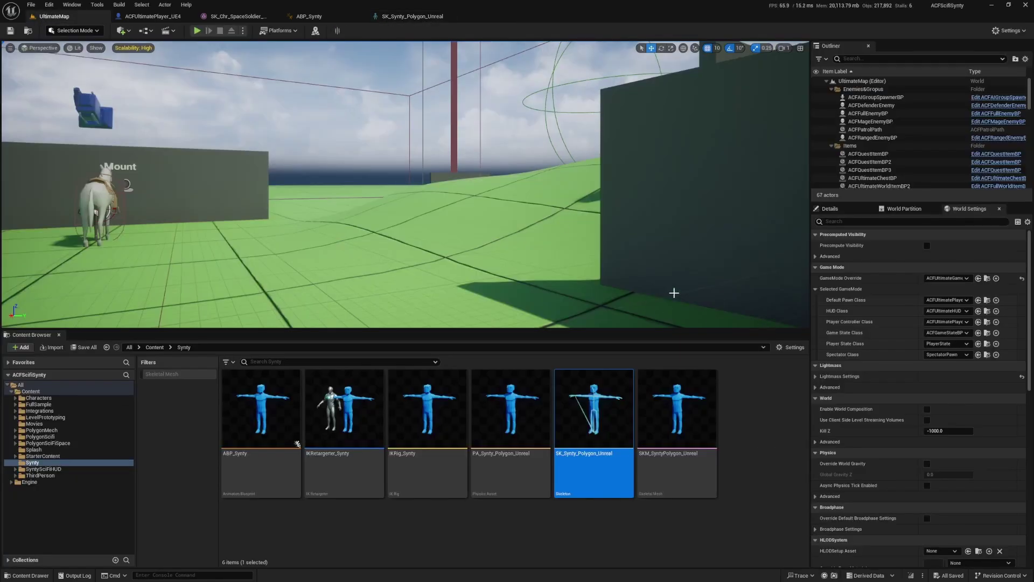
{"action": "left_click", "coordinate": [987, 301]}
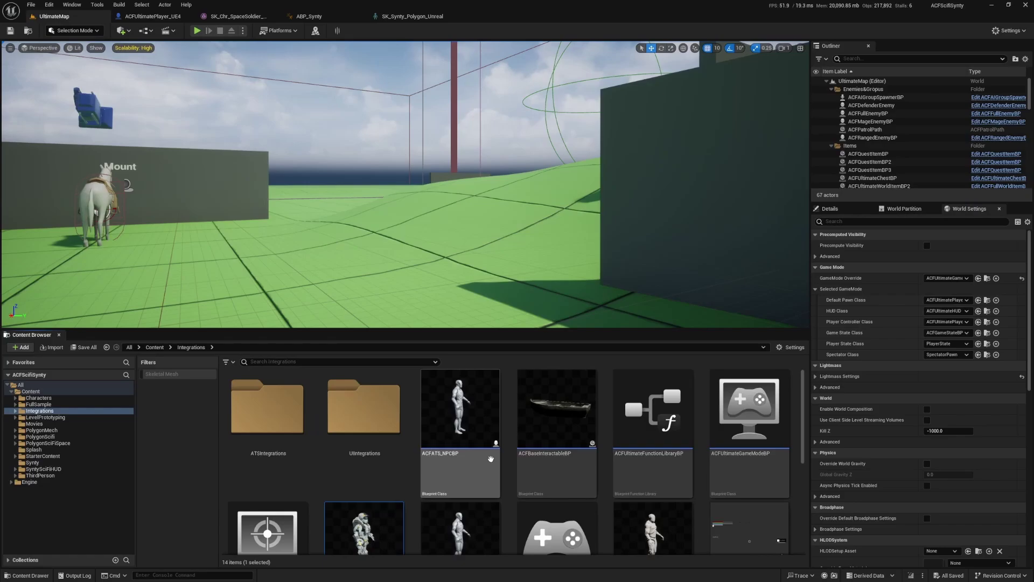
{"action": "scroll", "coordinate": [490, 459], "scroll_direction": "down", "scroll_amount": 2}
{"action": "double_click", "coordinate": [349, 467]}
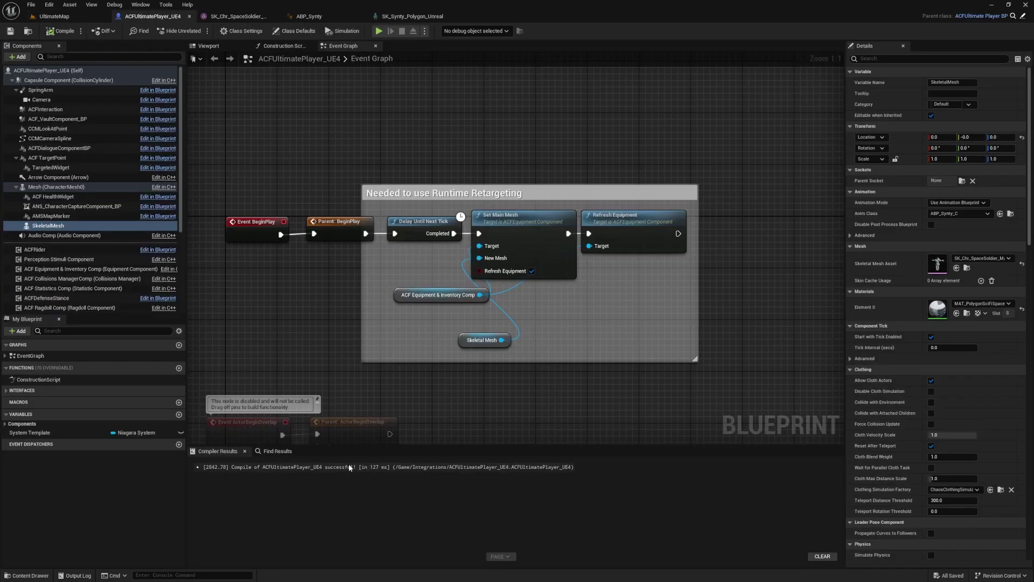
Select the inherited character Mesh component and locate its SKM_Manny asset in the SkeletalMeshes folder
{"action": "left_click", "coordinate": [56, 188]}
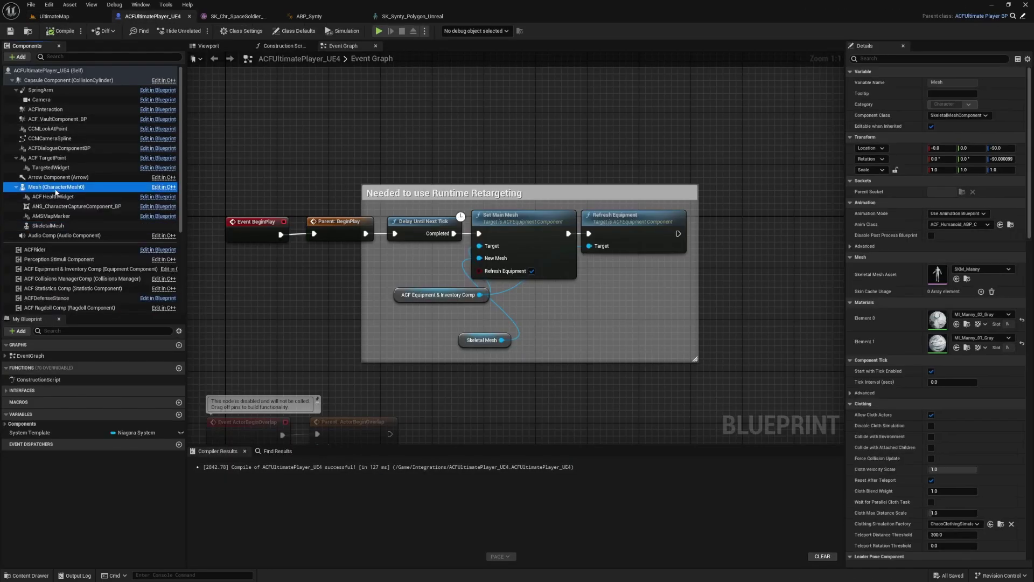
{"action": "left_click", "coordinate": [967, 280]}
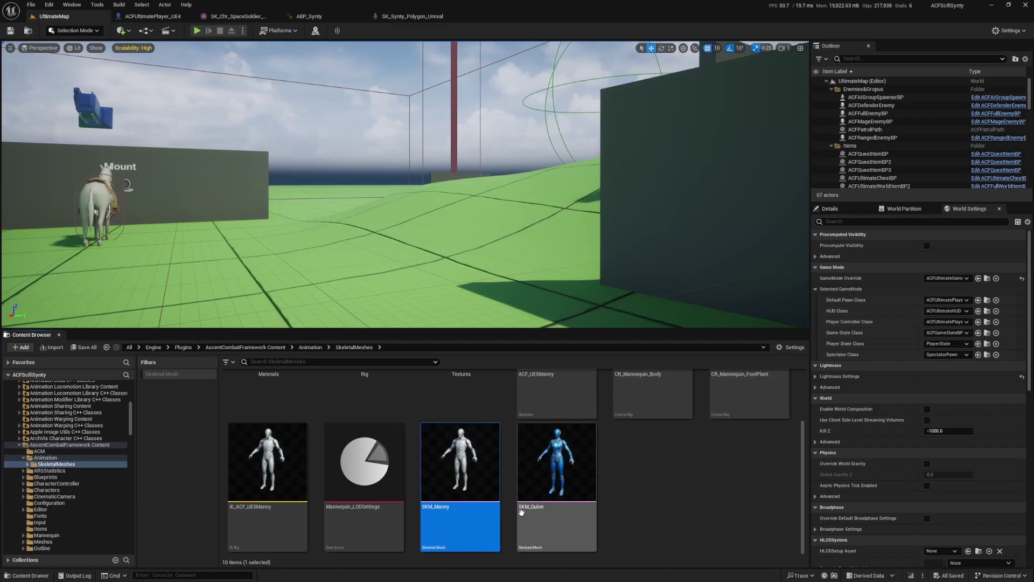
{"action": "scroll", "coordinate": [538, 499], "scroll_direction": "down", "scroll_amount": 2, "text": "ctrl"}
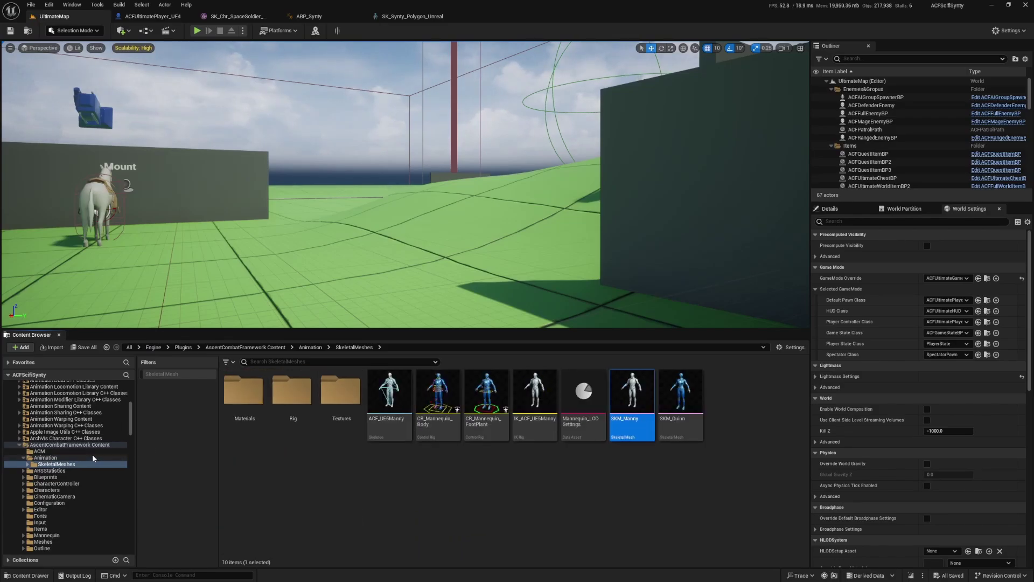
Examine the AscentCombatFramework Content folder and its place among the folders of the Engine plugins
{"action": "left_click", "coordinate": [55, 446]}
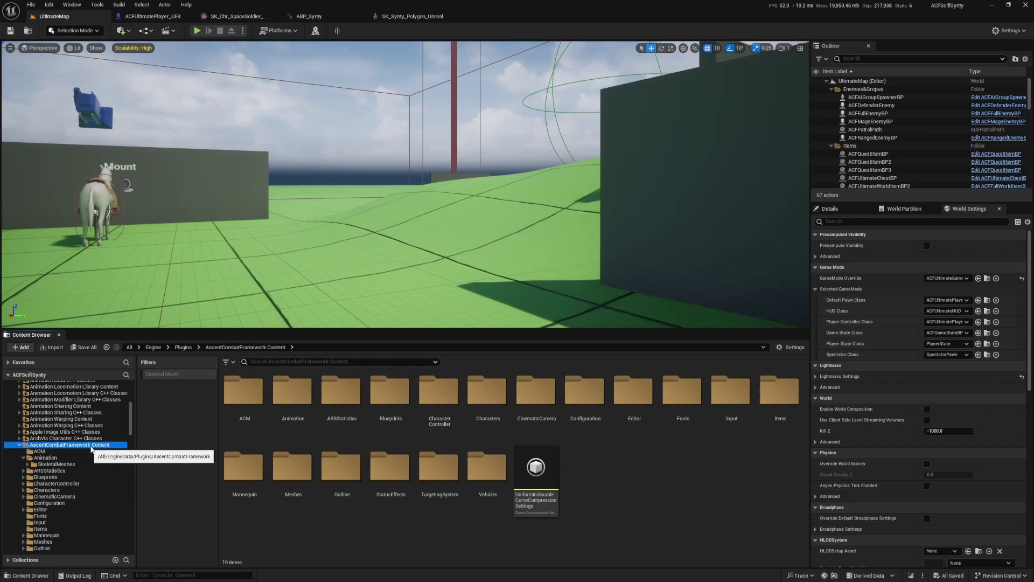
{"action": "left_click", "coordinate": [19, 445]}
{"action": "scroll", "coordinate": [43, 445], "scroll_direction": "up", "scroll_amount": 10}
{"action": "double_click", "coordinate": [33, 501]}
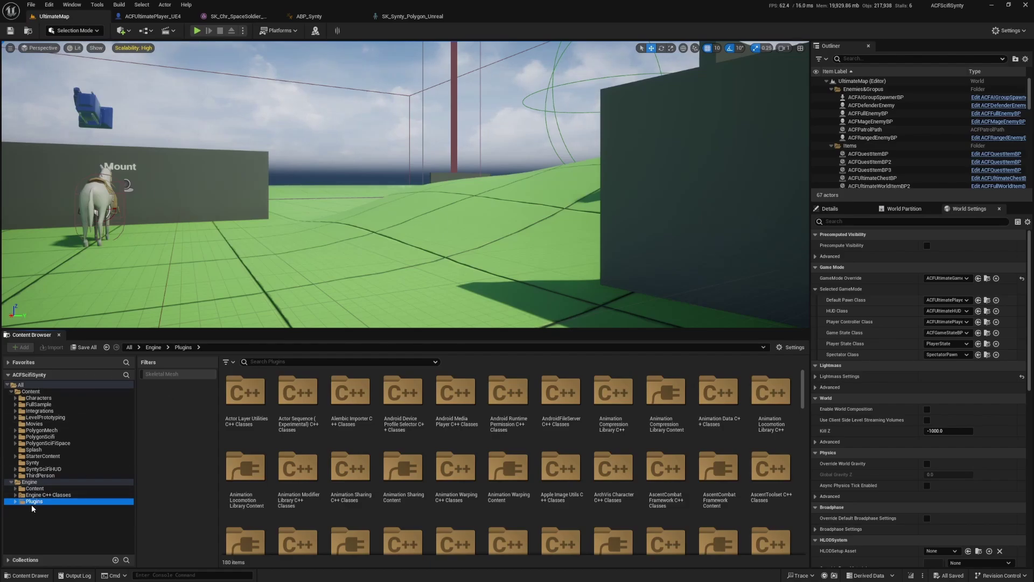
{"action": "left_click", "coordinate": [15, 502]}
{"action": "scroll", "coordinate": [105, 399], "scroll_direction": "down", "scroll_amount": 10}
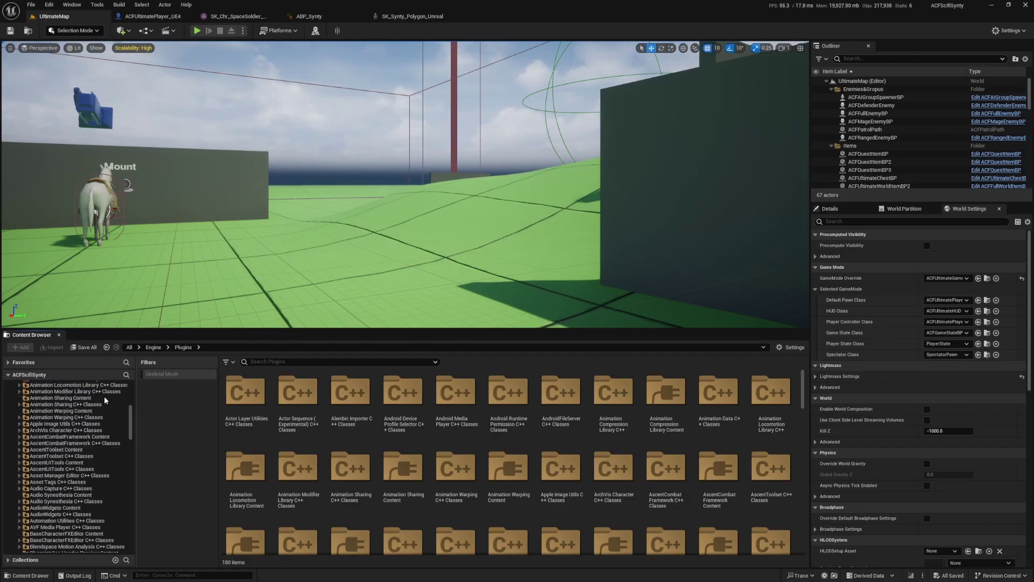
{"action": "scroll", "coordinate": [13, 532], "scroll_direction": "down", "scroll_amount": 10}
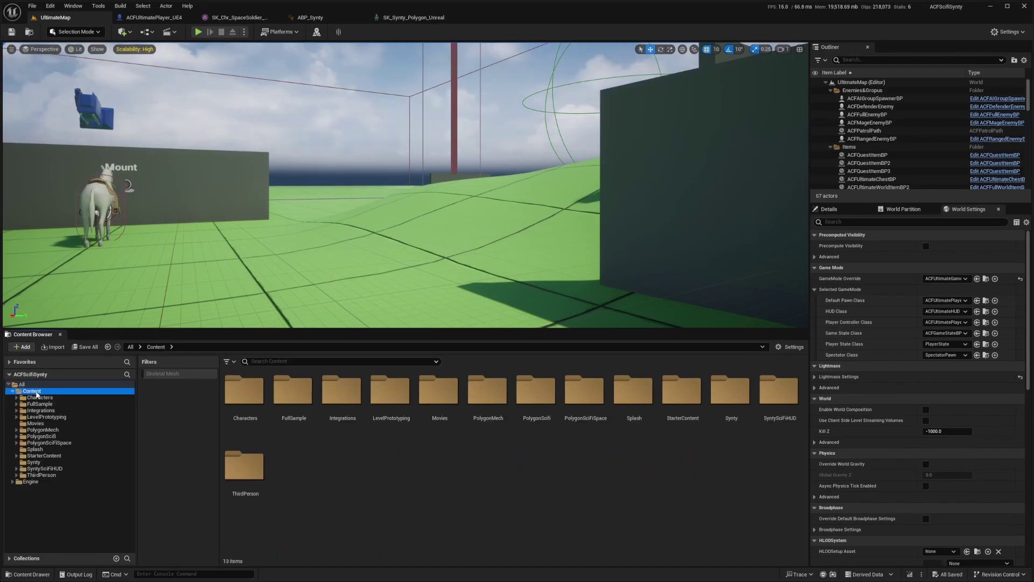
Show the project's Content folder in File Explorer and go up to the parent ACFUltimate folder
{"action": "right_click", "coordinate": [35, 394]}
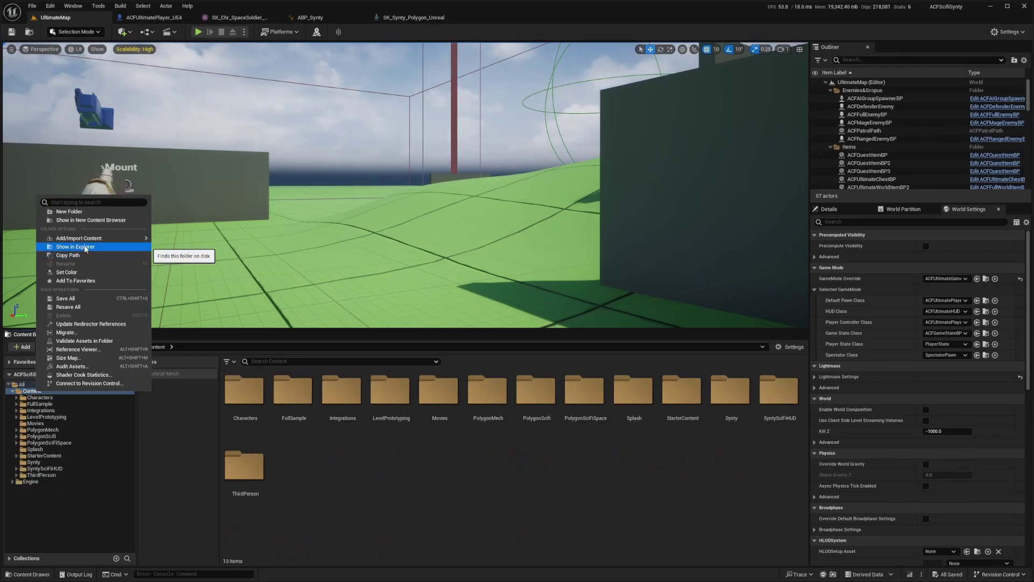
{"action": "left_click", "coordinate": [76, 246]}
{"action": "double_click", "coordinate": [531, 186]}
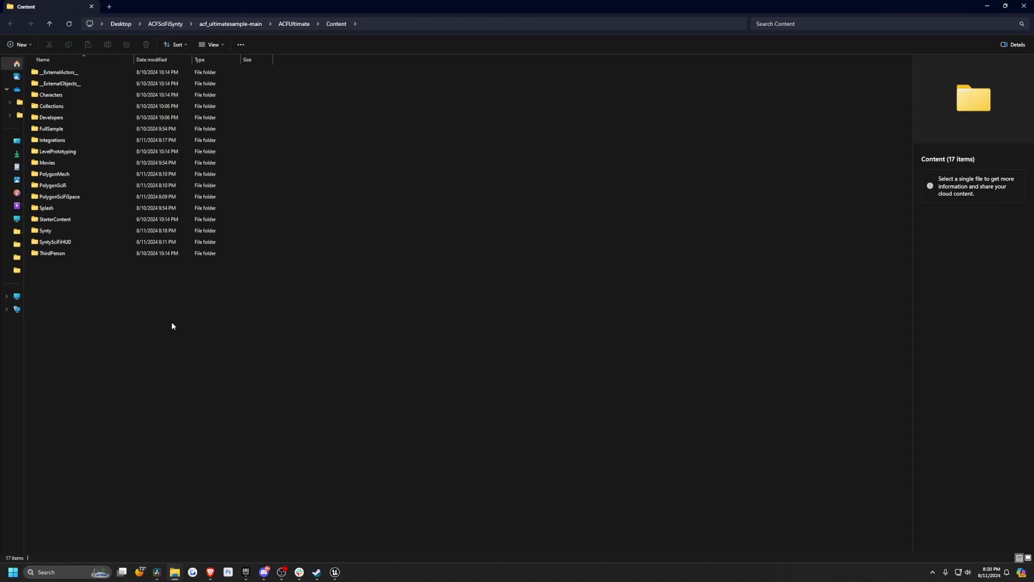
{"action": "left_click", "coordinate": [296, 24]}
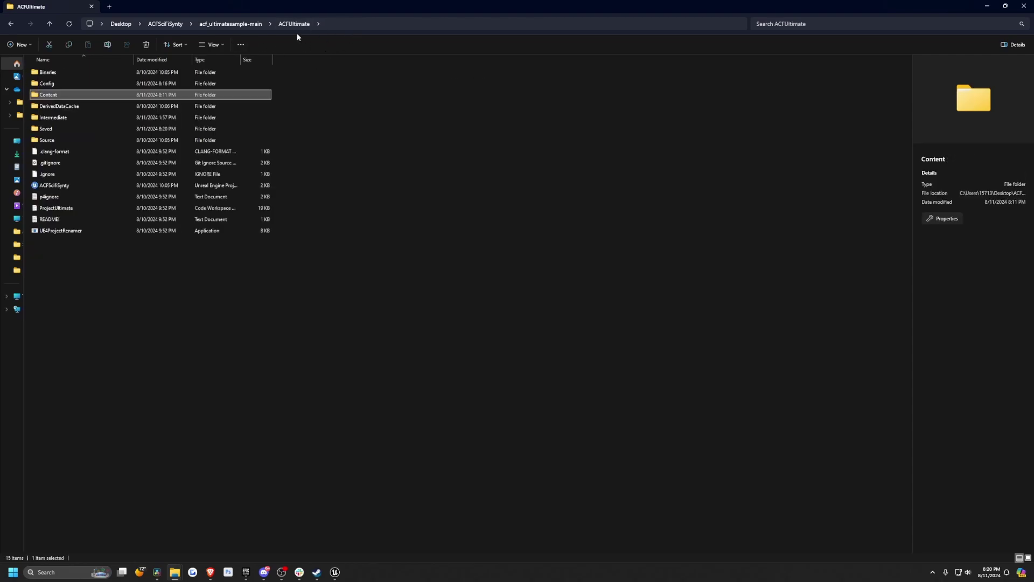
Create a folder named Plugins in the ACFUltimate project folder
{"action": "right_click", "coordinate": [48, 264]}
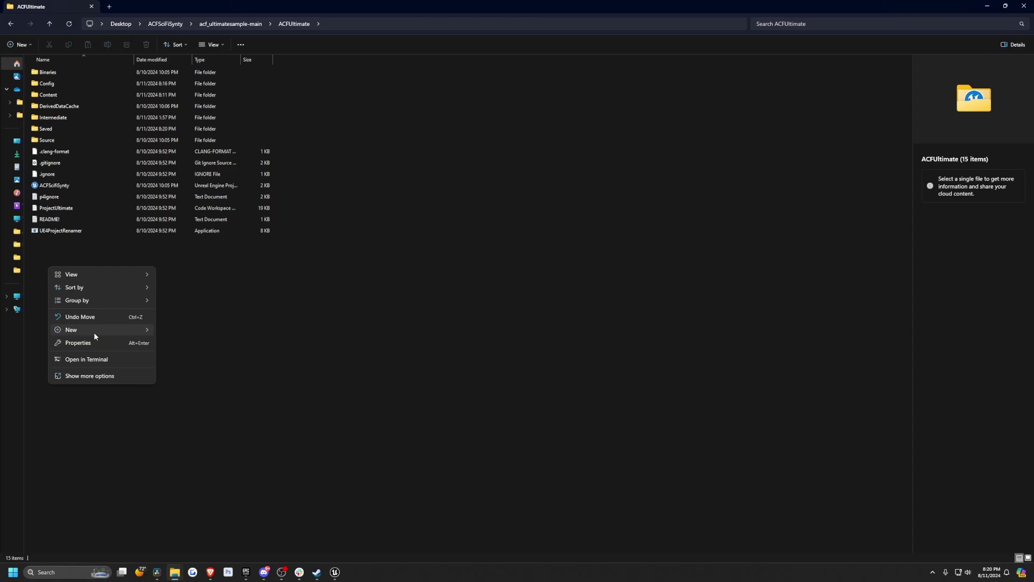
{"action": "mouse_move", "coordinate": [94, 331]}
{"action": "left_click", "coordinate": [189, 330]}
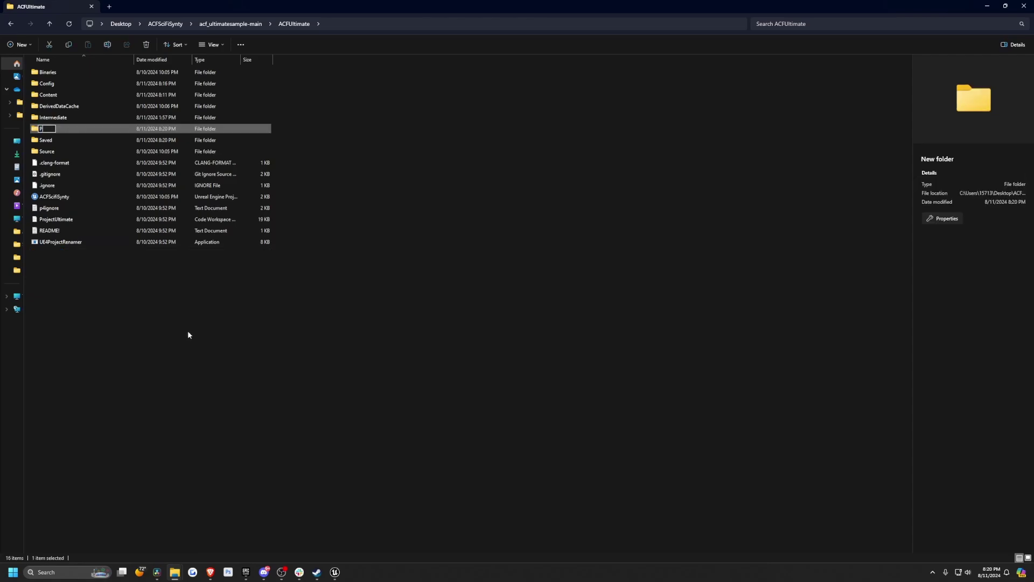
{"action": "type", "text": "Plugins"}
{"action": "key", "text": "Return"}
{"action": "double_click", "coordinate": [304, 5]}
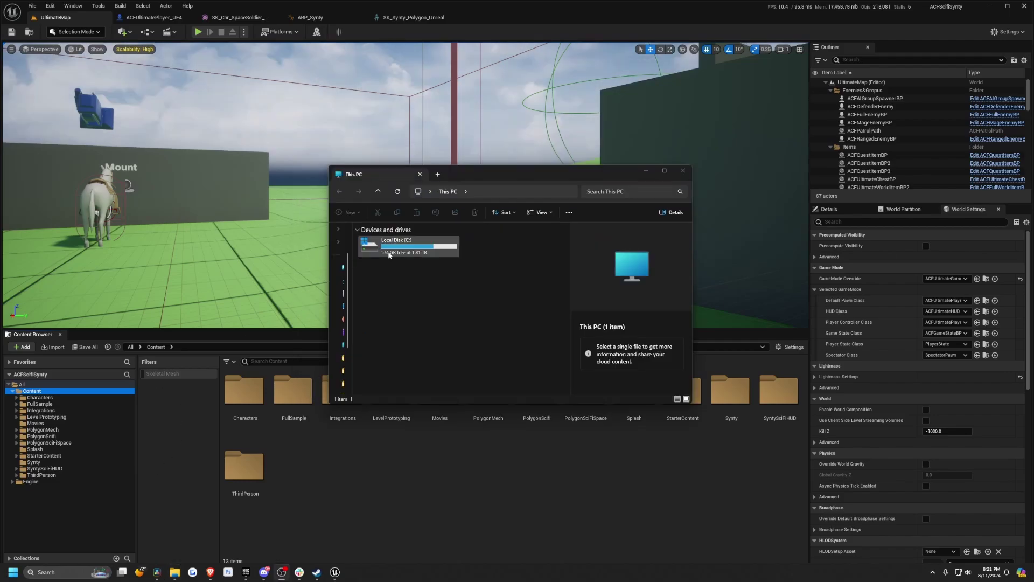
Open the Marketplace plugins folder of the UE_5.4 engine installation under Program Files, Epic Games
{"action": "double_click", "coordinate": [401, 256]}
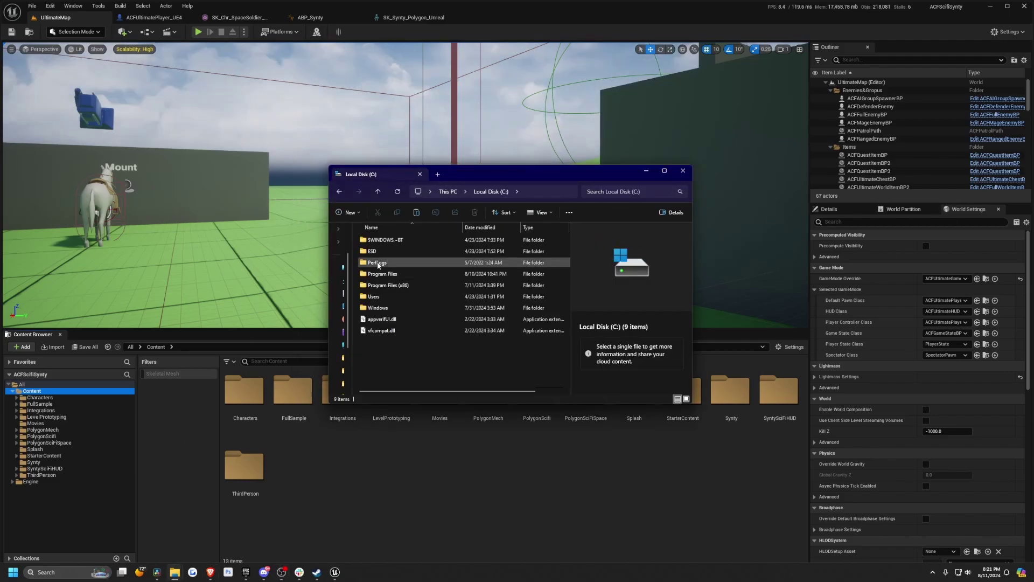
{"action": "double_click", "coordinate": [401, 262]}
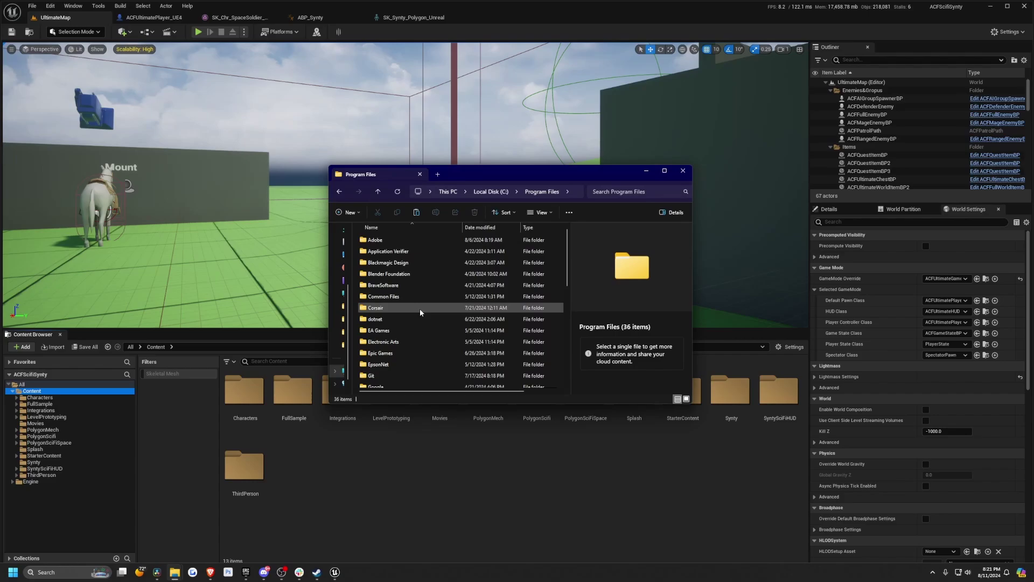
{"action": "double_click", "coordinate": [395, 356]}
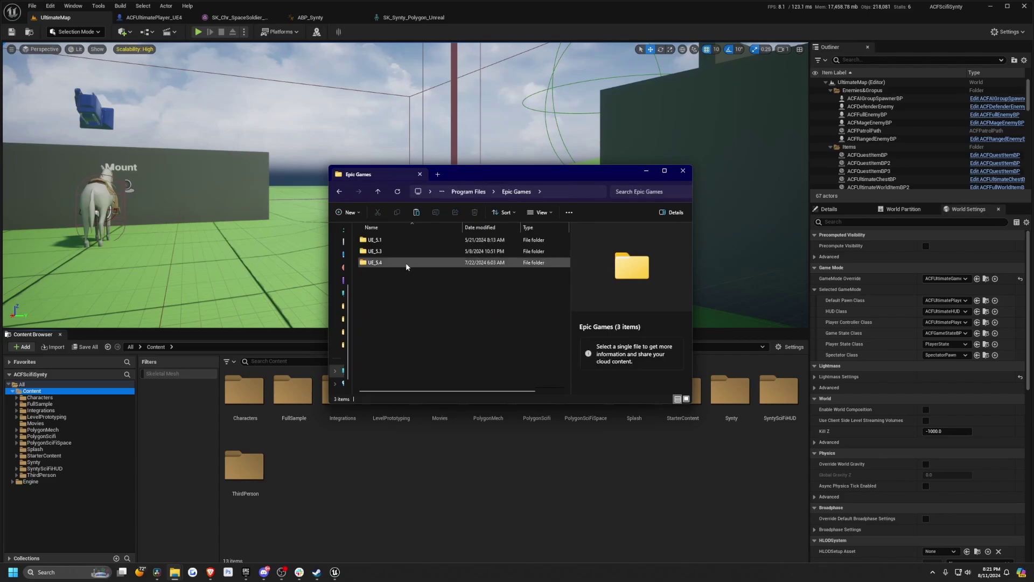
{"action": "double_click", "coordinate": [377, 263]}
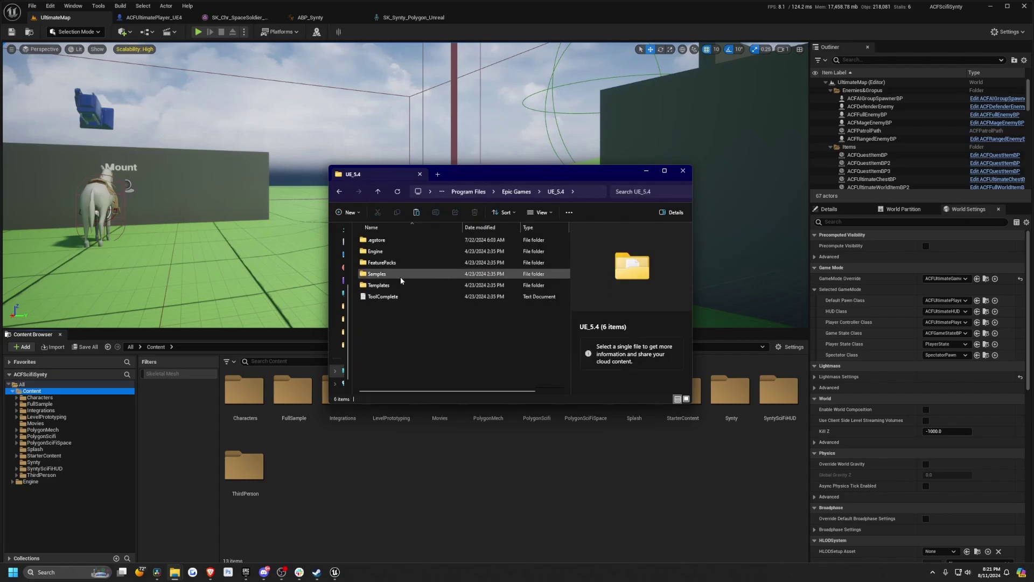
{"action": "double_click", "coordinate": [380, 252]}
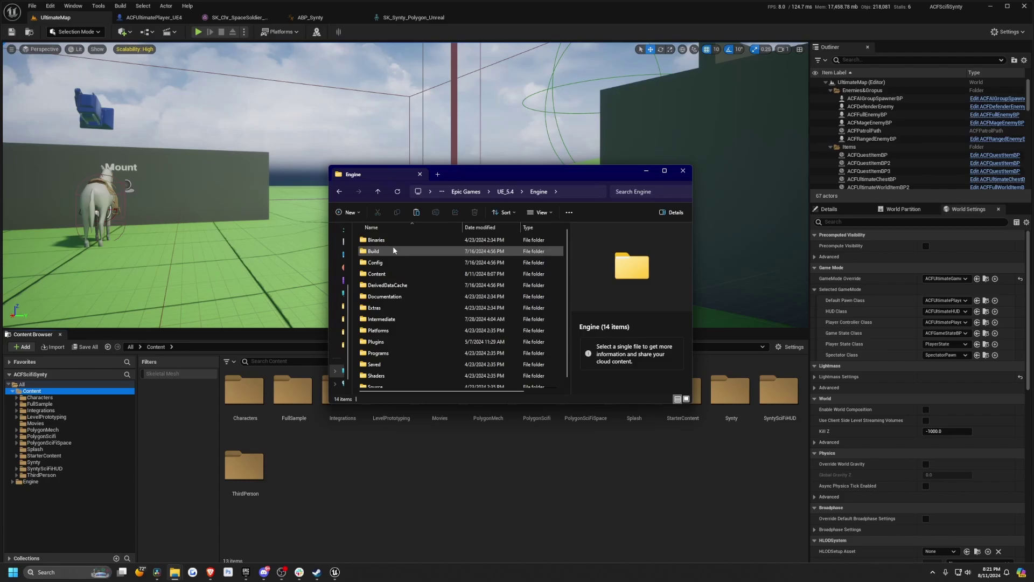
{"action": "double_click", "coordinate": [385, 341]}
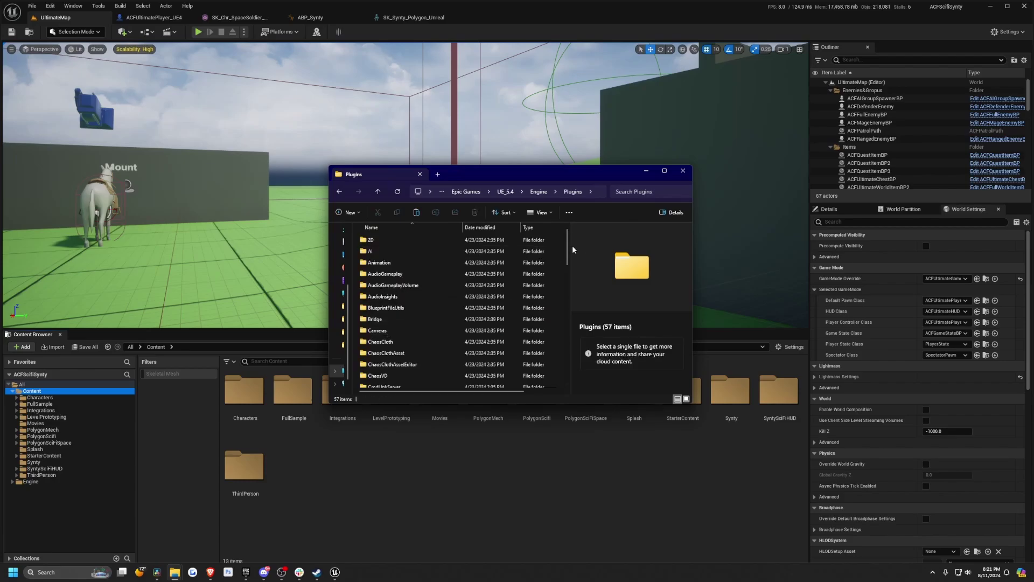
{"action": "left_click_drag", "start_coordinate": [568, 253], "coordinate": [557, 325]}
{"action": "double_click", "coordinate": [388, 264]}
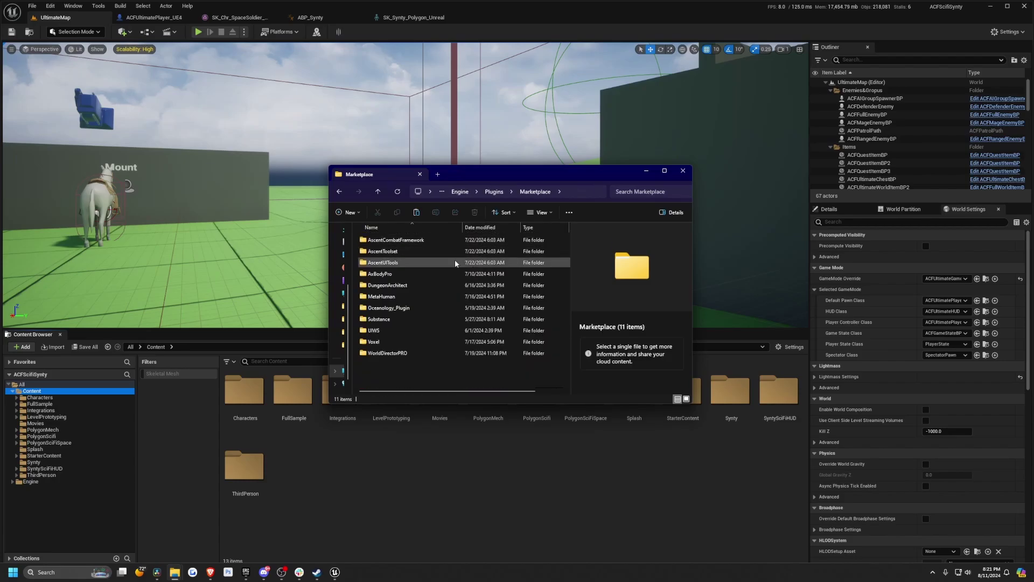
Copy the AscentCombatFramework, AscentToolset and AscentUITools folders from the engine's Marketplace folder
{"action": "left_click", "coordinate": [399, 241]}
{"action": "left_click", "coordinate": [608, 157]}
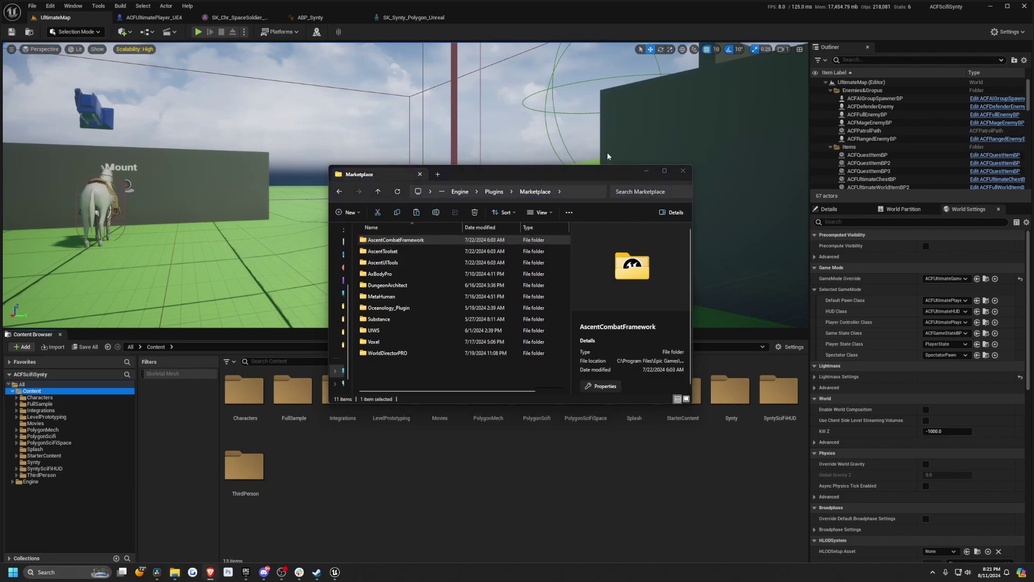
{"action": "left_click", "coordinate": [392, 262]}
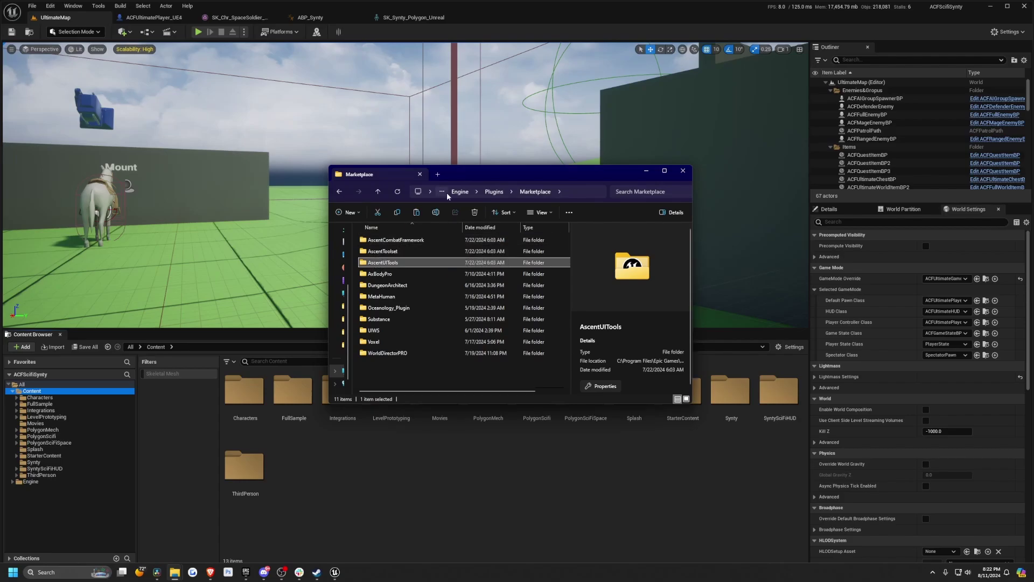
{"action": "left_click", "coordinate": [398, 240], "text": "shift"}
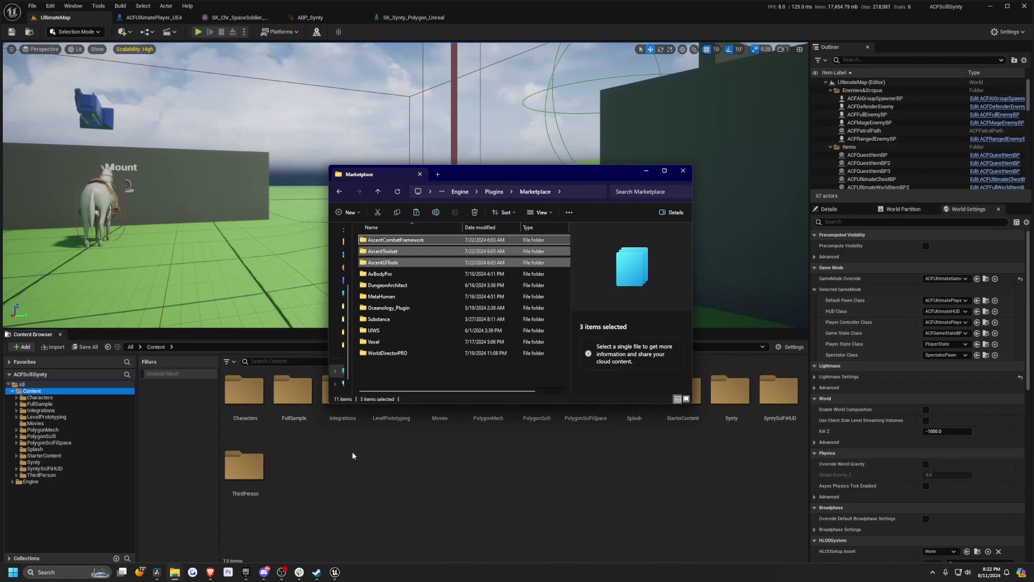
{"action": "right_click", "coordinate": [388, 251]}
{"action": "left_click", "coordinate": [554, 379]}
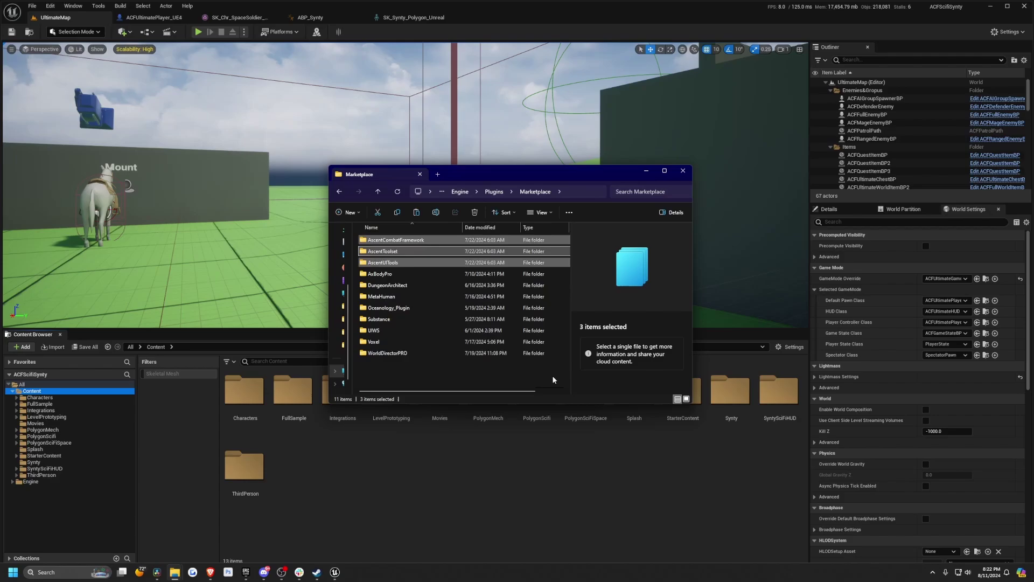
{"action": "left_click", "coordinate": [394, 241]}
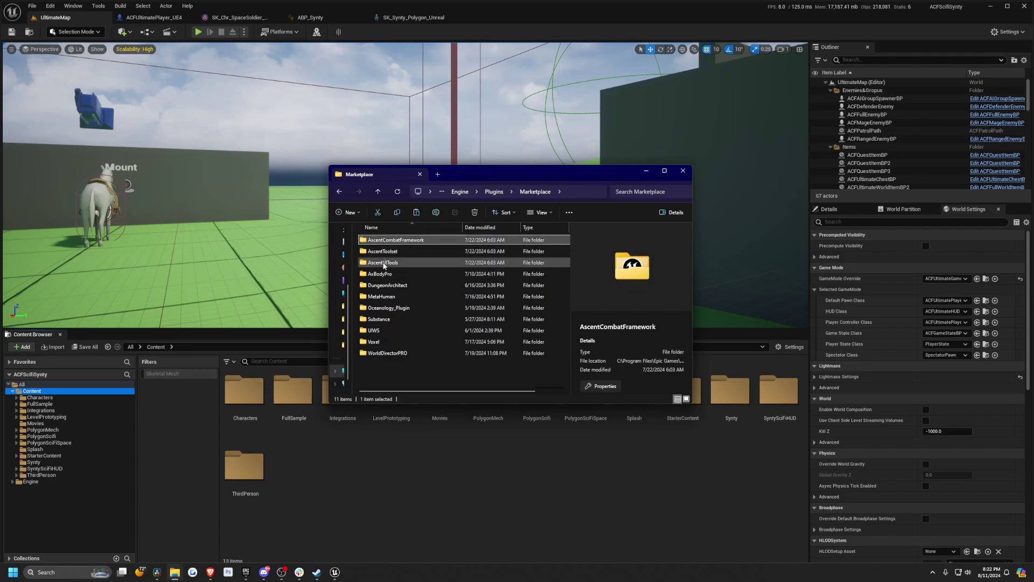
{"action": "left_click", "coordinate": [384, 263], "text": "shift"}
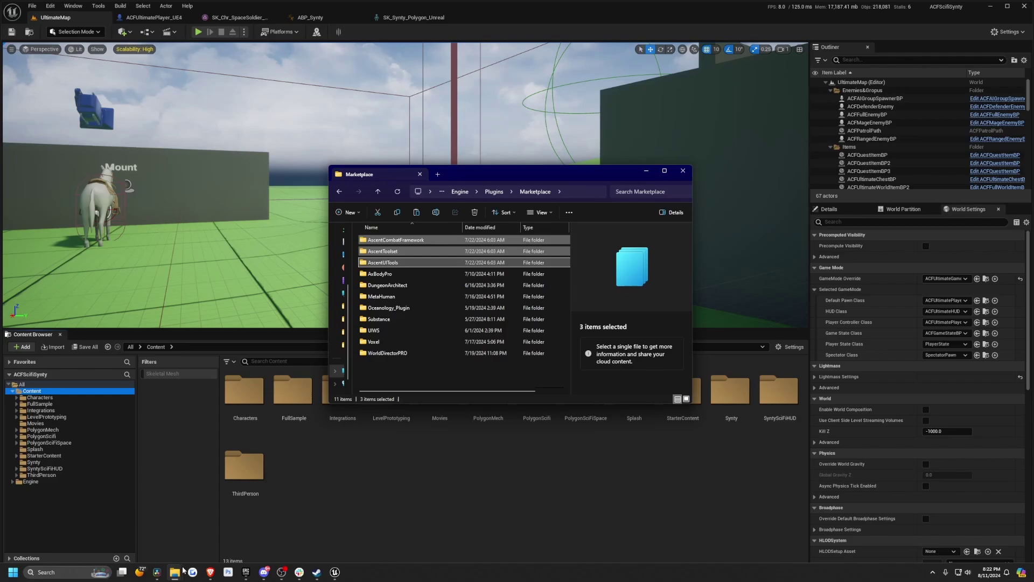
Paste the three Ascent plugin folders into the ACFUltimate project's Plugins folder and return to the project folder
{"action": "mouse_move", "coordinate": [181, 573]}
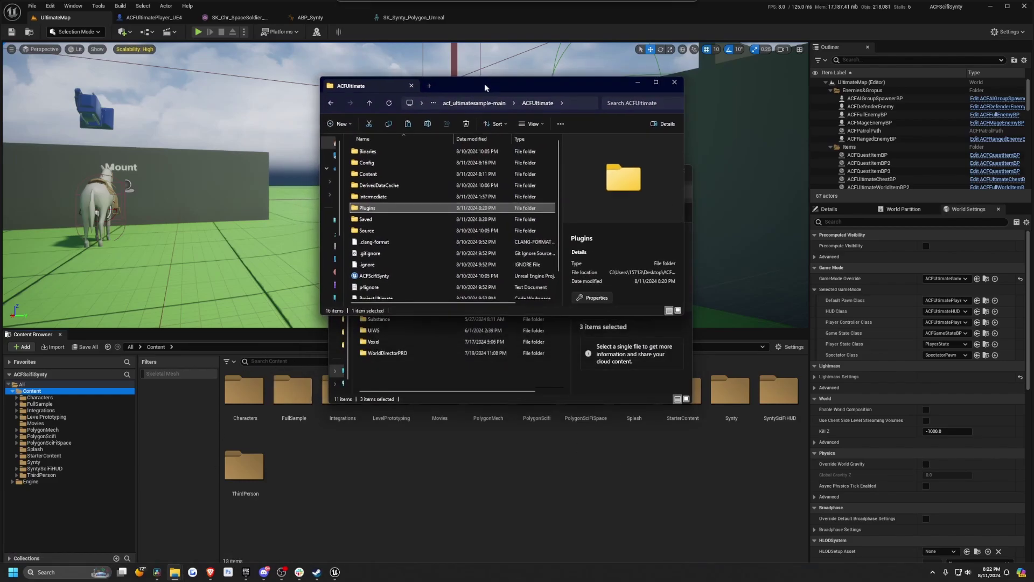
{"action": "left_click", "coordinate": [551, 530]}
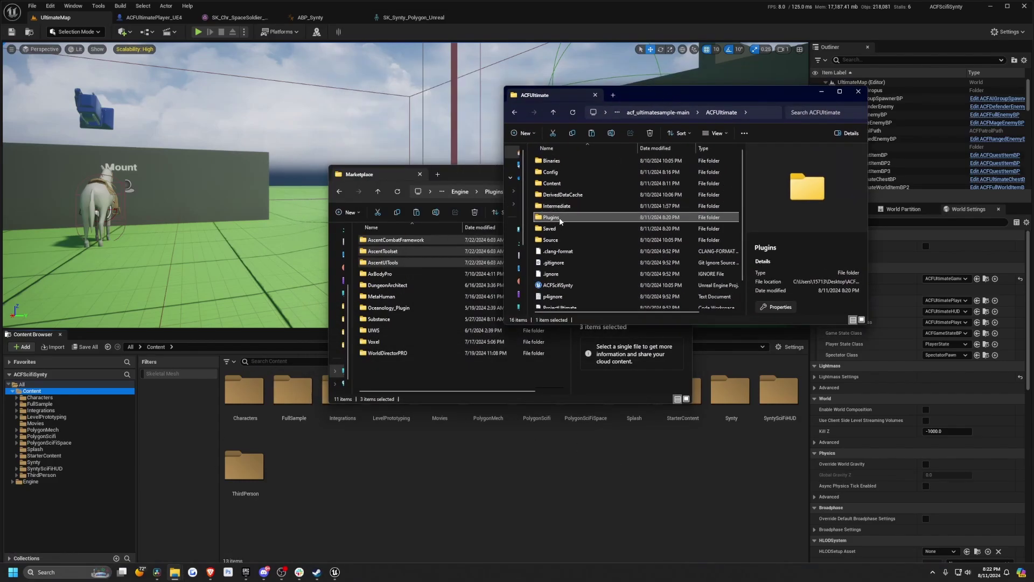
{"action": "double_click", "coordinate": [560, 219]}
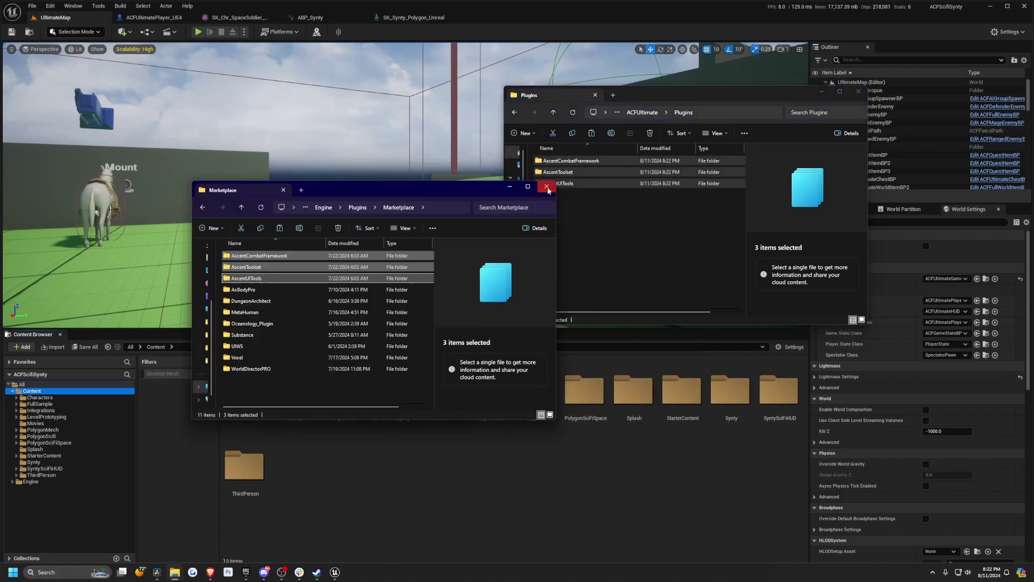
{"action": "left_click", "coordinate": [547, 188]}
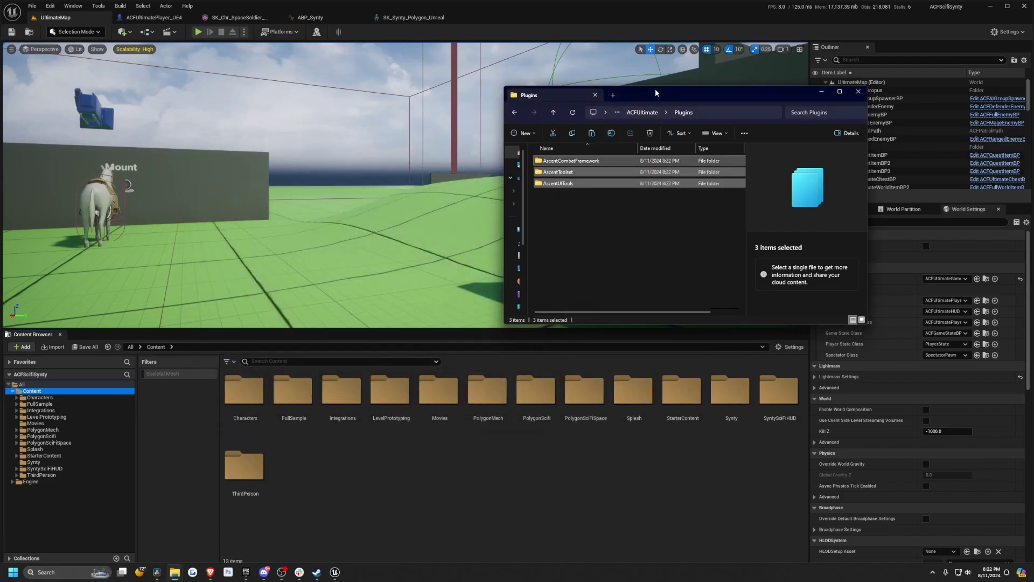
{"action": "left_click_drag", "start_coordinate": [667, 101], "coordinate": [524, 122]}
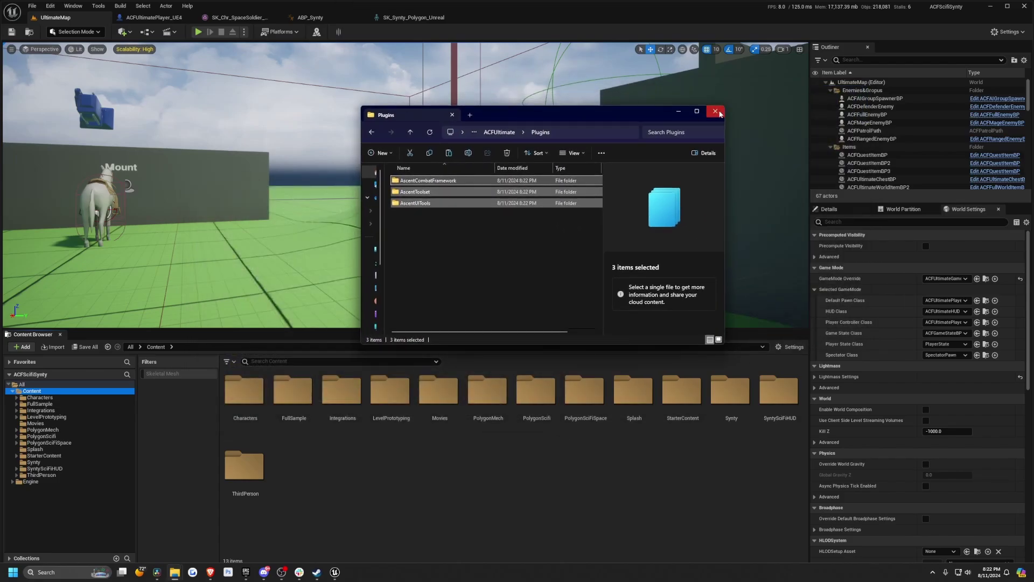
{"action": "left_click", "coordinate": [500, 132]}
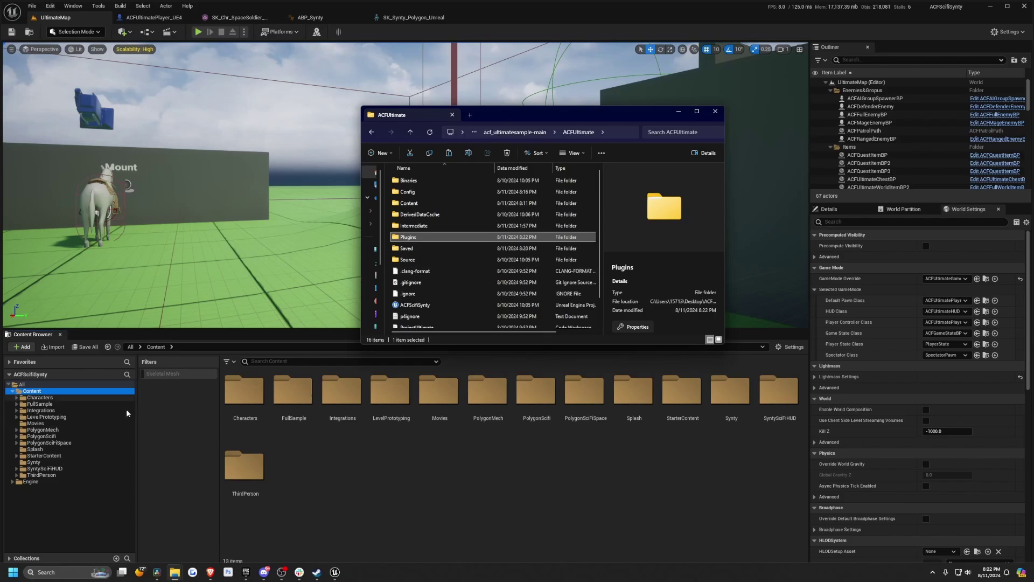
In the relaunched Unreal Editor, dismiss the new plugins notice and decline re-opening the previous asset editors
{"action": "left_click", "coordinate": [13, 392]}
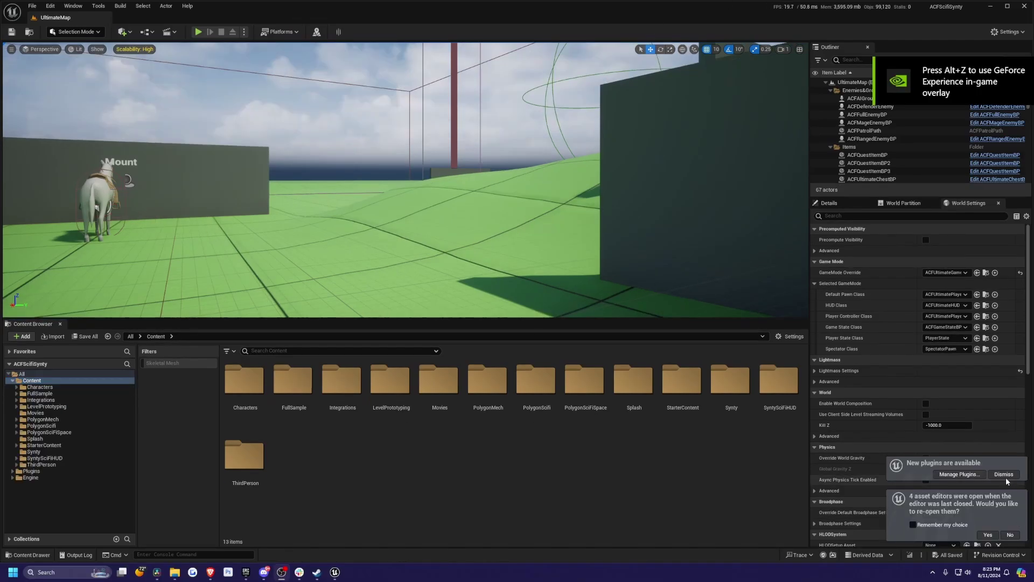
{"action": "left_click", "coordinate": [1005, 476]}
{"action": "left_click", "coordinate": [1010, 535]}
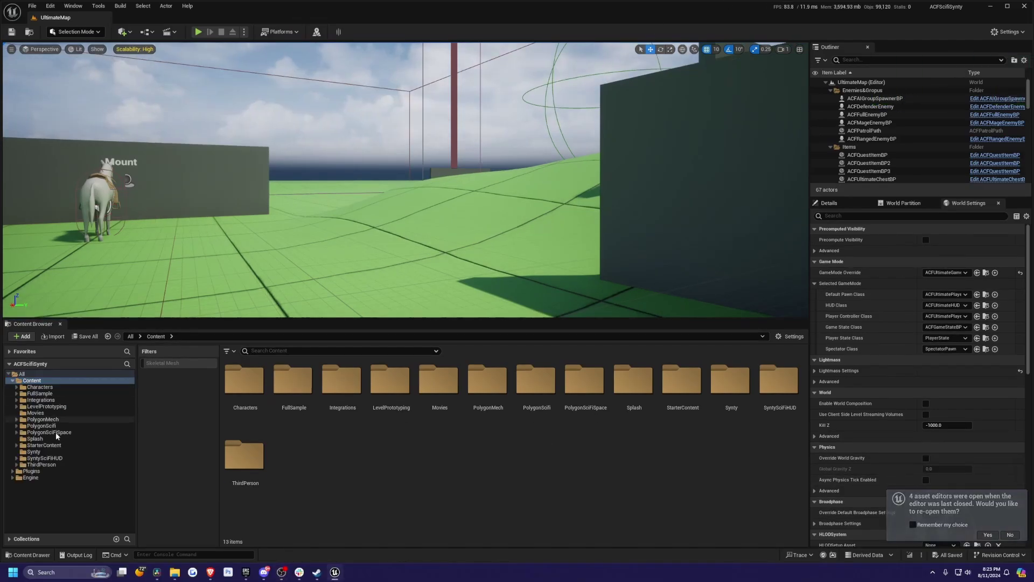
Examine the project's Plugins folder and its Ascent subfolders alongside the Content and Engine folders
{"action": "left_click", "coordinate": [13, 381]}
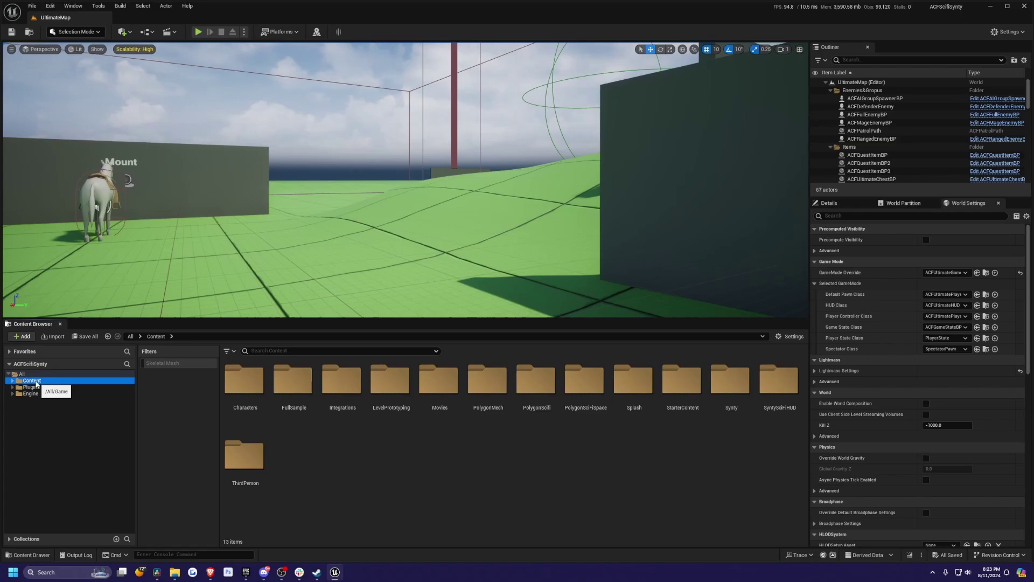
{"action": "left_click", "coordinate": [31, 387]}
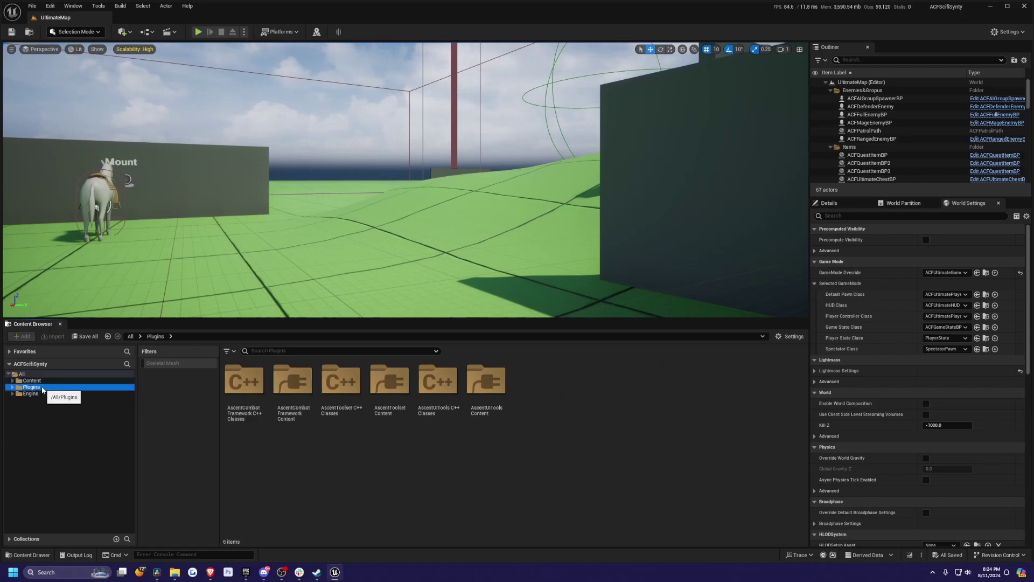
{"action": "left_click", "coordinate": [30, 394]}
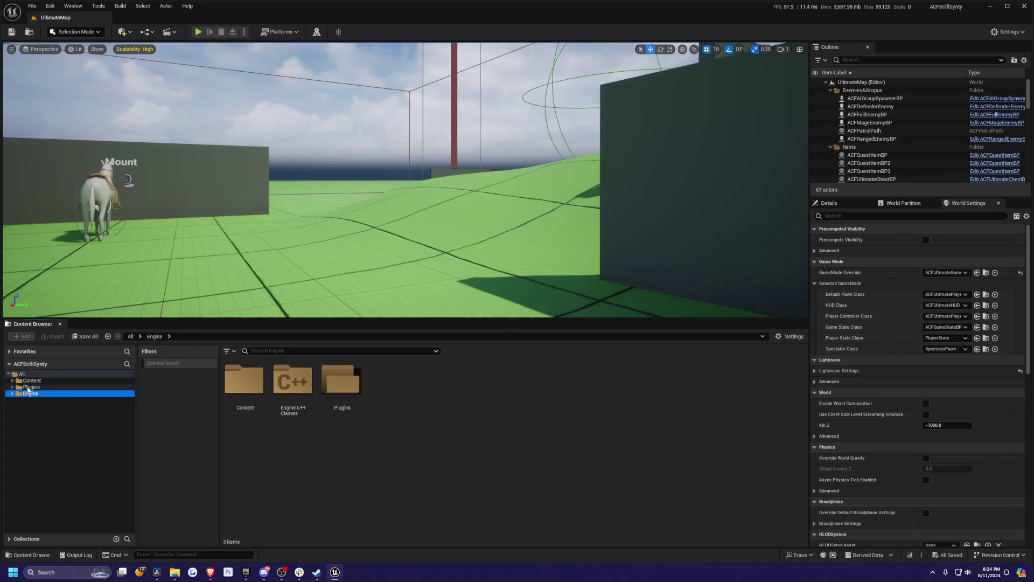
{"action": "double_click", "coordinate": [27, 387]}
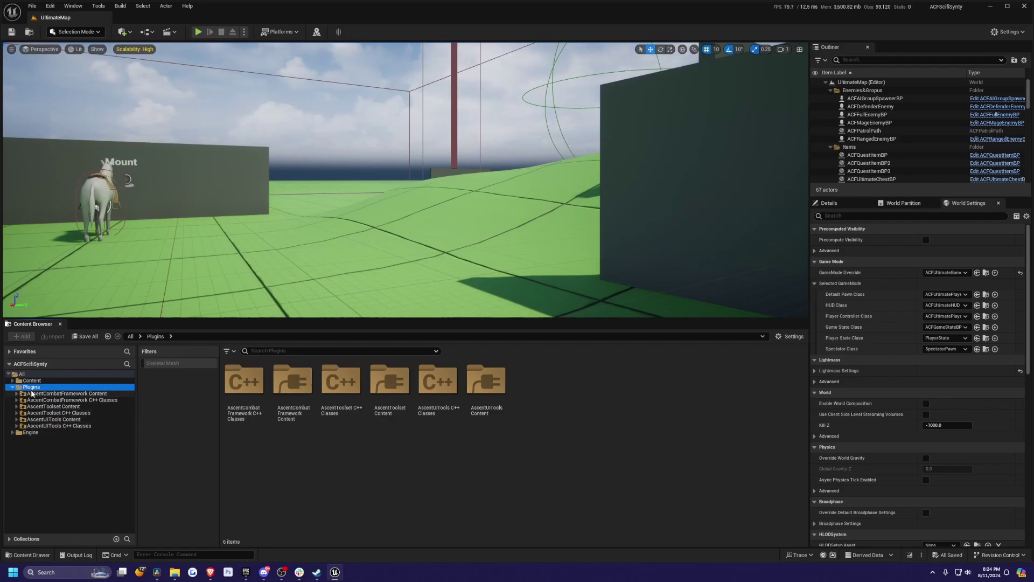
{"action": "left_click", "coordinate": [13, 380]}
{"action": "left_click", "coordinate": [32, 381]}
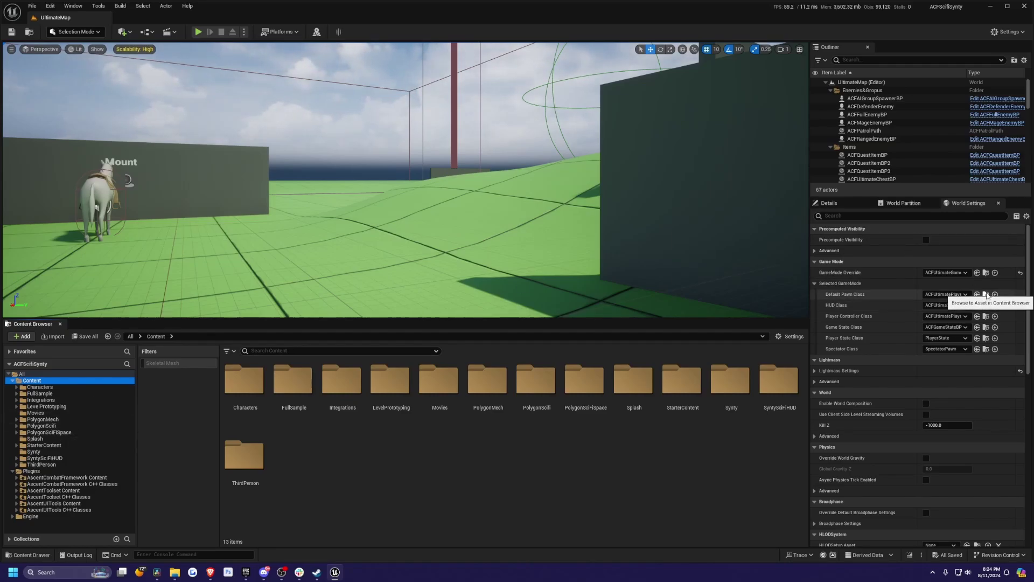
Open the default pawn's ACFUltimatePlayer_UE4 blueprint and locate the inherited Mesh component's SKM_Manny asset in the content folders
{"action": "left_click", "coordinate": [987, 295]}
{"action": "double_click", "coordinate": [586, 385]}
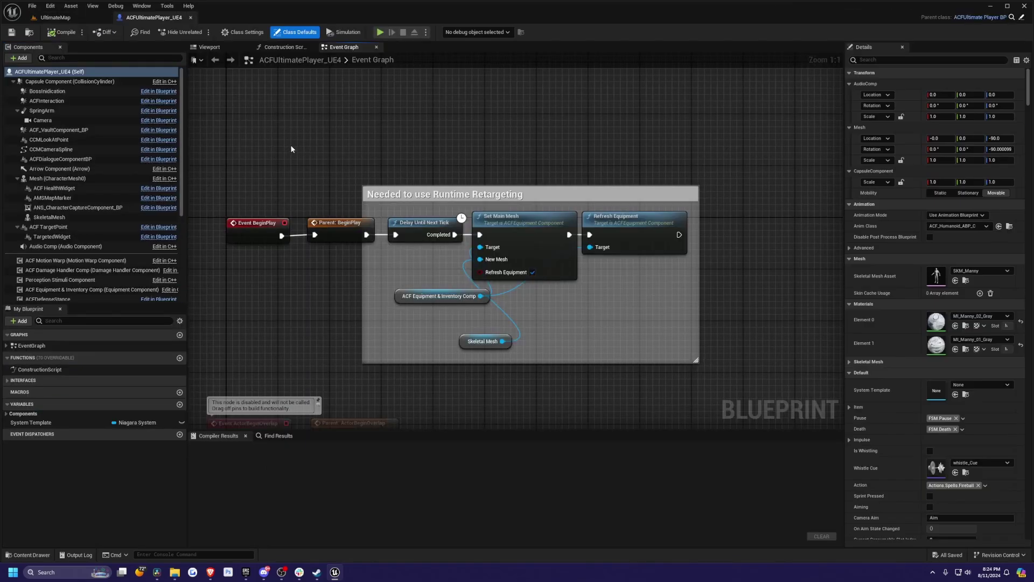
{"action": "left_click", "coordinate": [45, 180]}
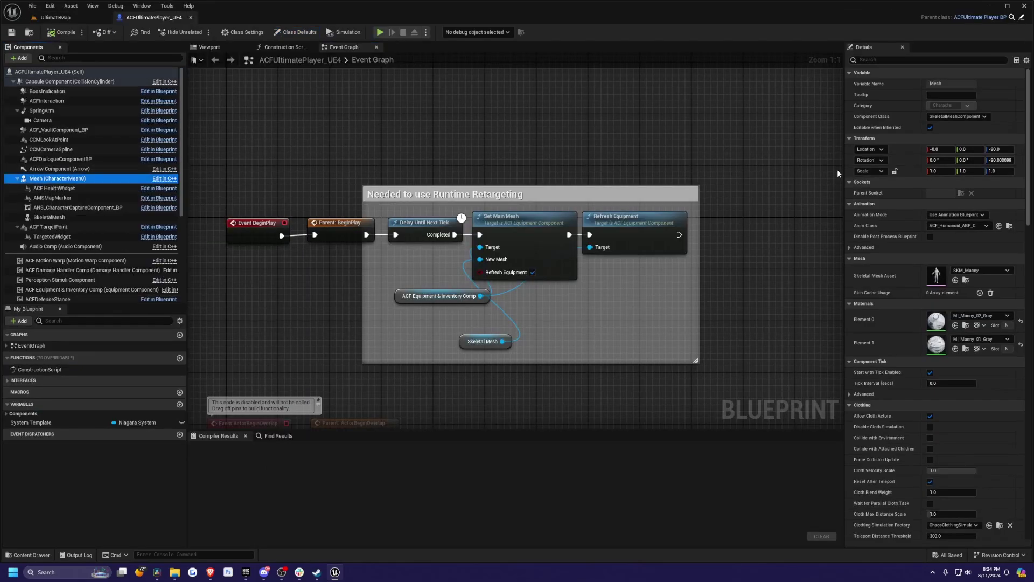
{"action": "left_click", "coordinate": [967, 281]}
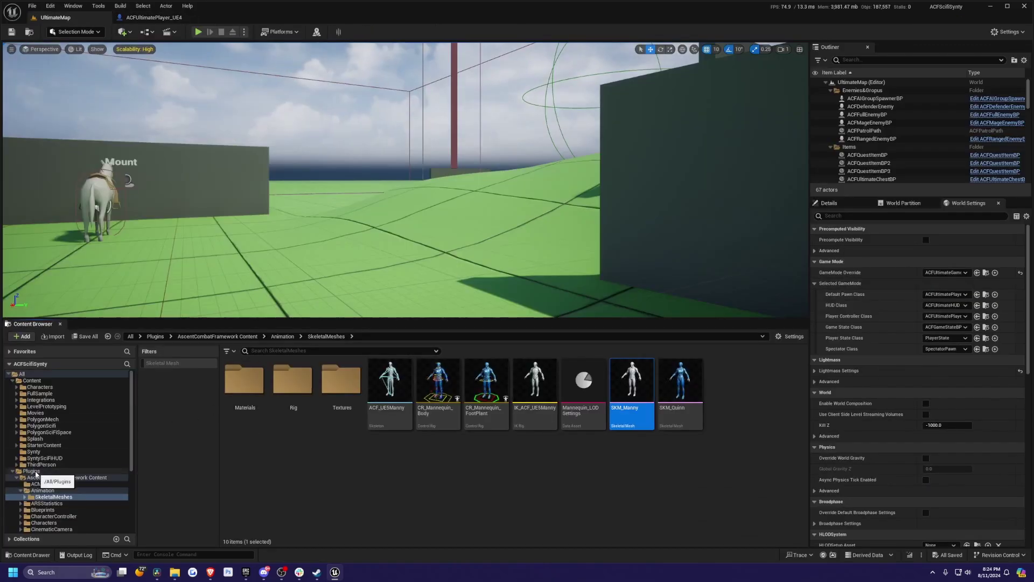
Open the ACF_UE5Manny skeleton from the AscentCombatFramework plugin's Animation/SkeletalMeshes folder and dock its editor beside the other open assets
{"action": "left_click", "coordinate": [13, 472]}
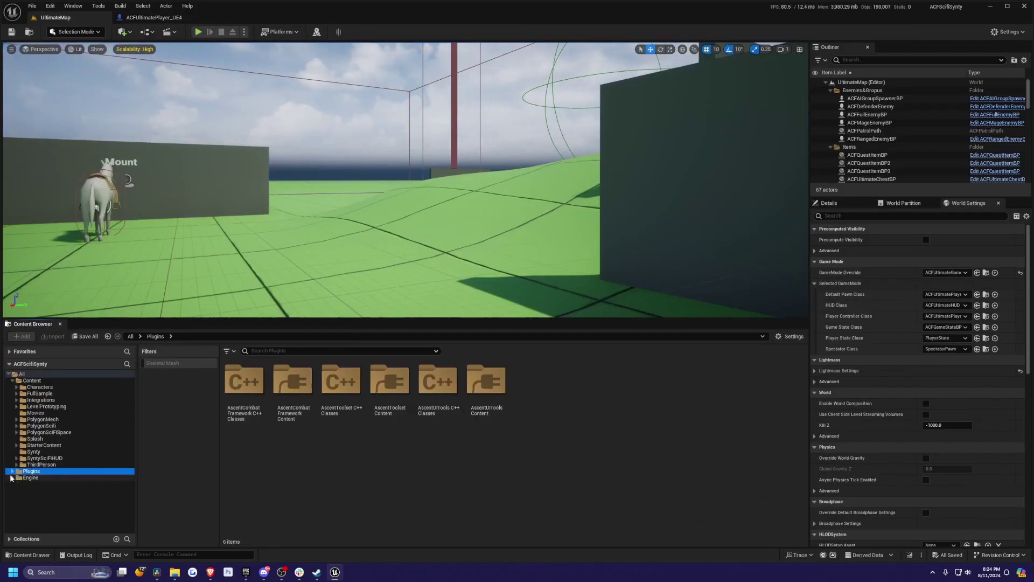
{"action": "left_click", "coordinate": [13, 472]}
{"action": "left_click", "coordinate": [53, 496]}
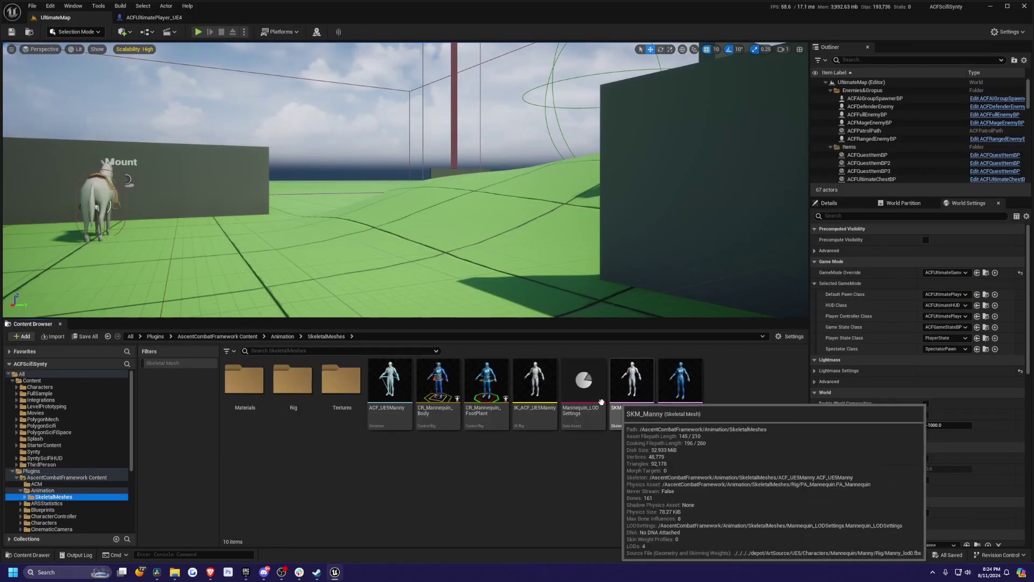
{"action": "double_click", "coordinate": [393, 377]}
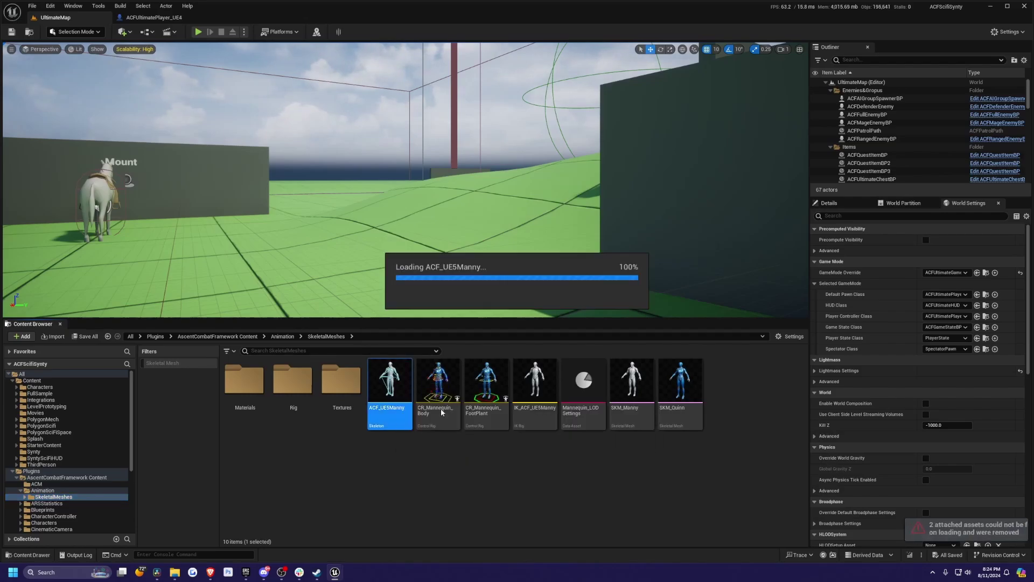
{"action": "left_click_drag", "start_coordinate": [304, 138], "coordinate": [290, 20]}
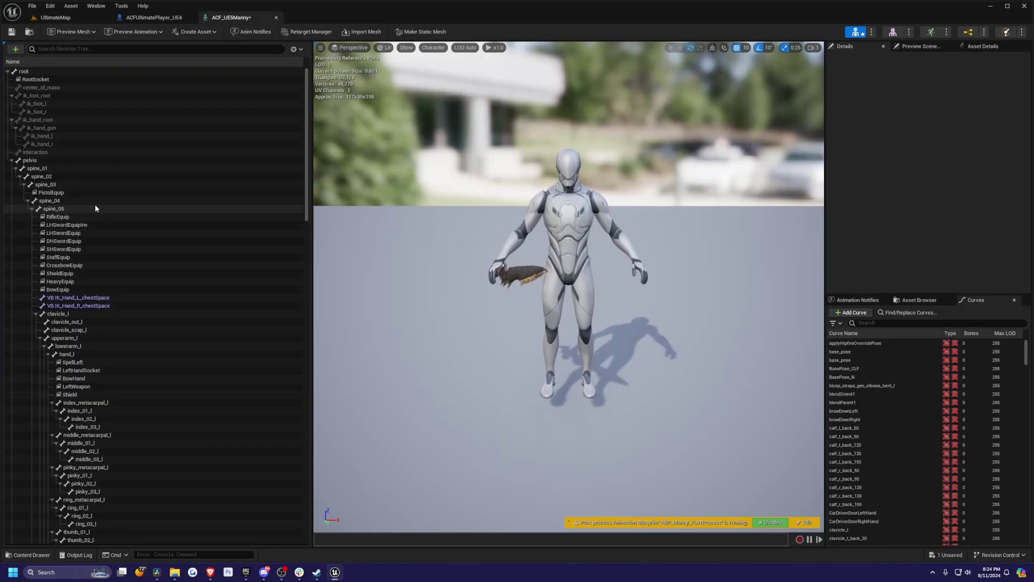
Copy the weapon sockets from RifleEquip through BowEquip under Manny's spine_05 bone
{"action": "right_click_drag", "start_coordinate": [510, 204], "coordinate": [592, 207]}
{"action": "scroll", "coordinate": [511, 204], "scroll_direction": "down", "scroll_amount": 1}
{"action": "left_click", "coordinate": [88, 217]}
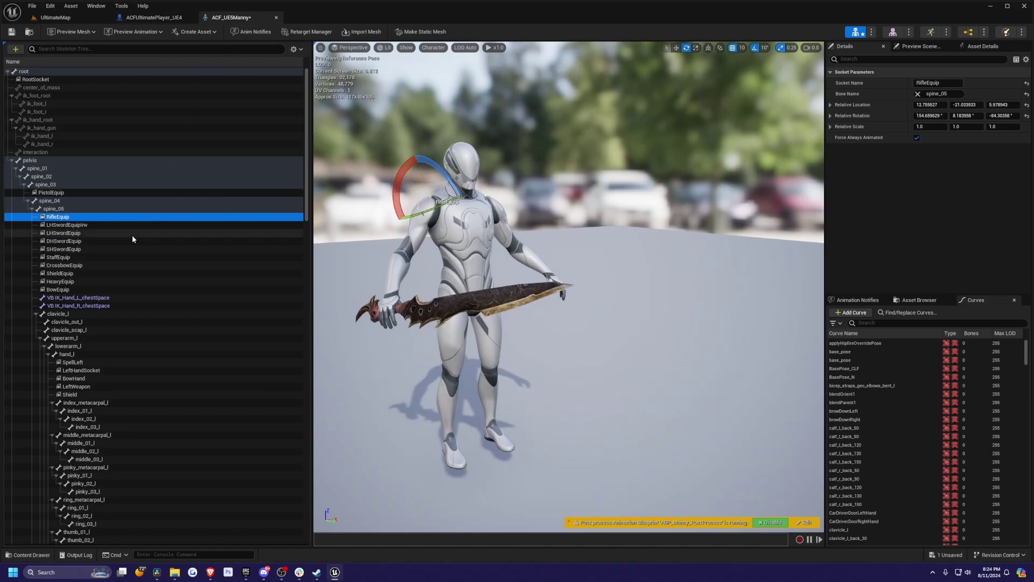
{"action": "left_click", "coordinate": [74, 290], "text": "shift"}
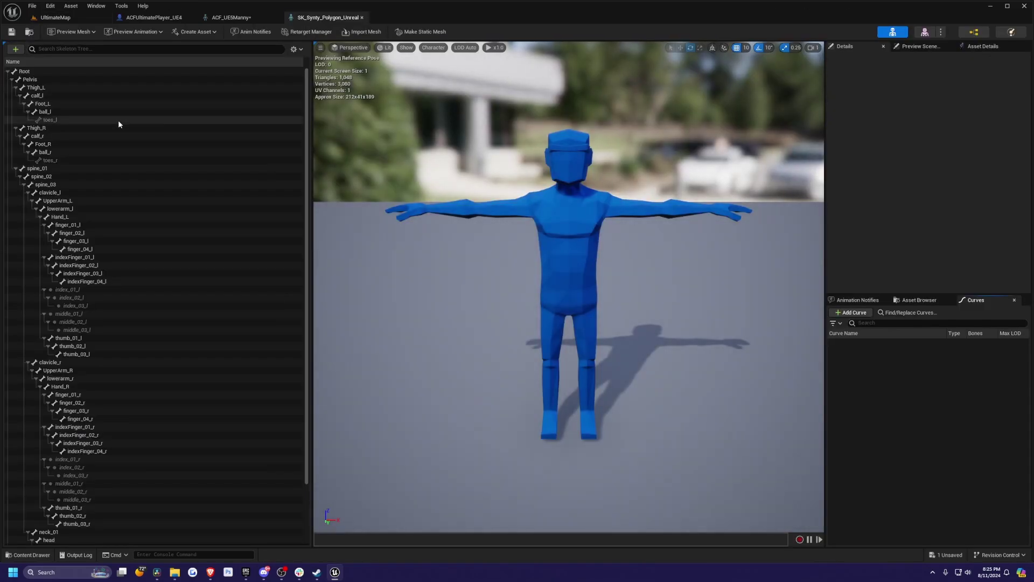
Paste the copied equip sockets onto the Root bone of the SK_Synty_Polygon_Unreal skeleton
{"action": "left_click", "coordinate": [46, 168]}
{"action": "left_click", "coordinate": [57, 177]}
{"action": "left_click", "coordinate": [58, 185]}
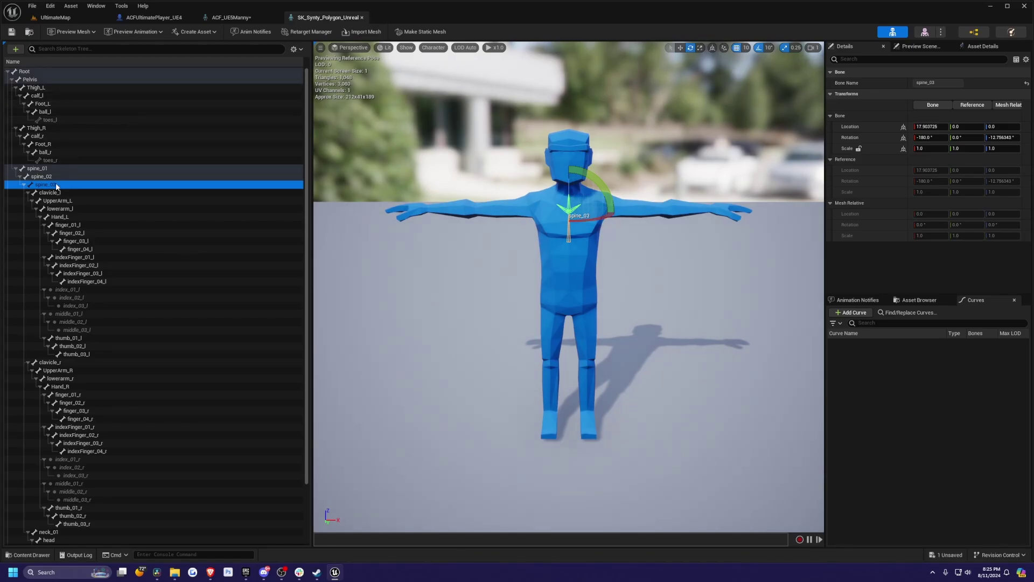
{"action": "left_click", "coordinate": [82, 71]}
{"action": "key", "text": "ctrl+v"}
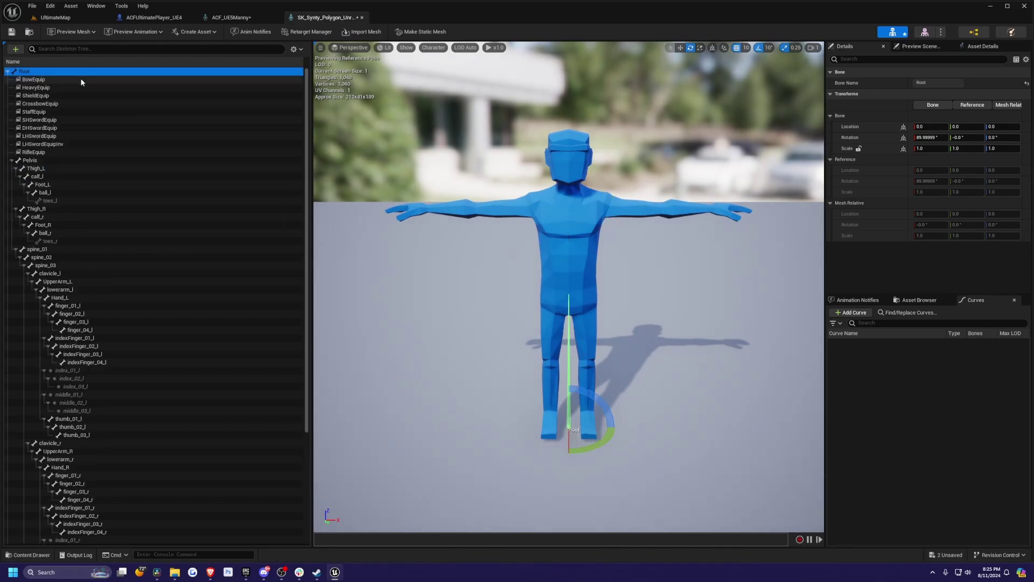
Move the pasted equip sockets, BowEquip through RifleEquip, from the Root bone to spine_03 on the Synty skeleton
{"action": "left_click_drag", "start_coordinate": [33, 80], "coordinate": [52, 204]}
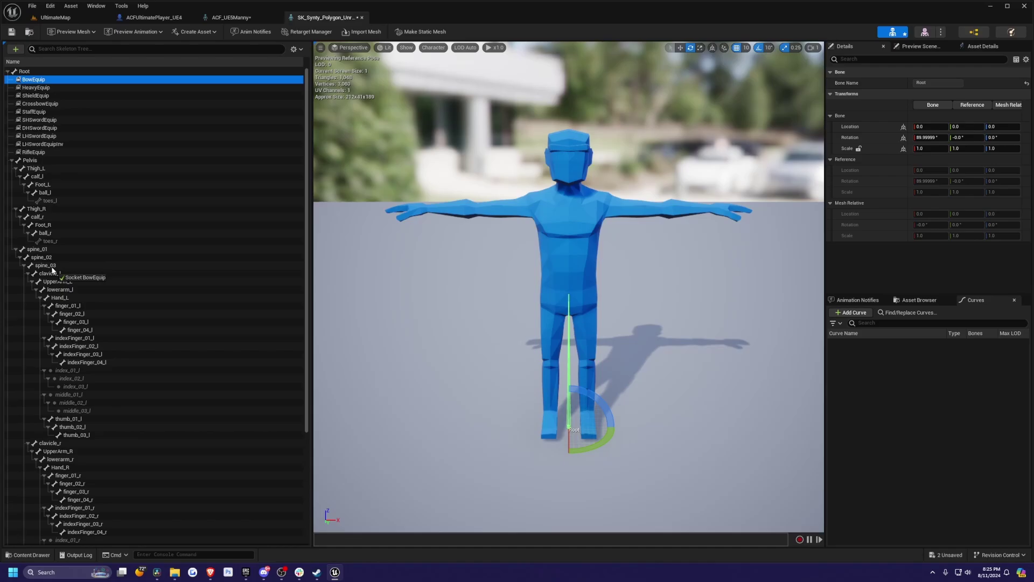
{"action": "left_click_drag", "start_coordinate": [53, 271], "coordinate": [64, 258]}
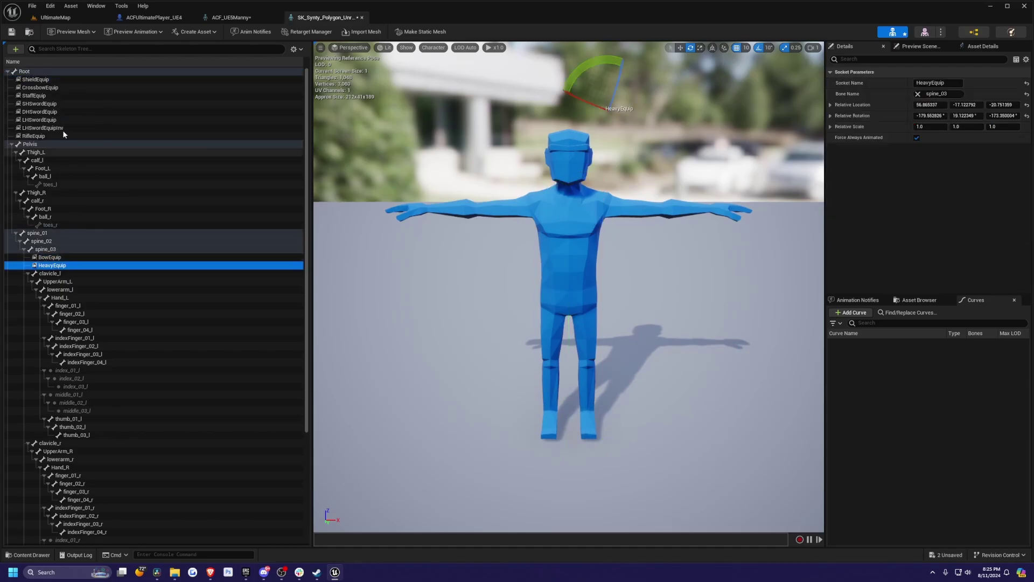
{"action": "left_click_drag", "start_coordinate": [33, 79], "coordinate": [68, 162]}
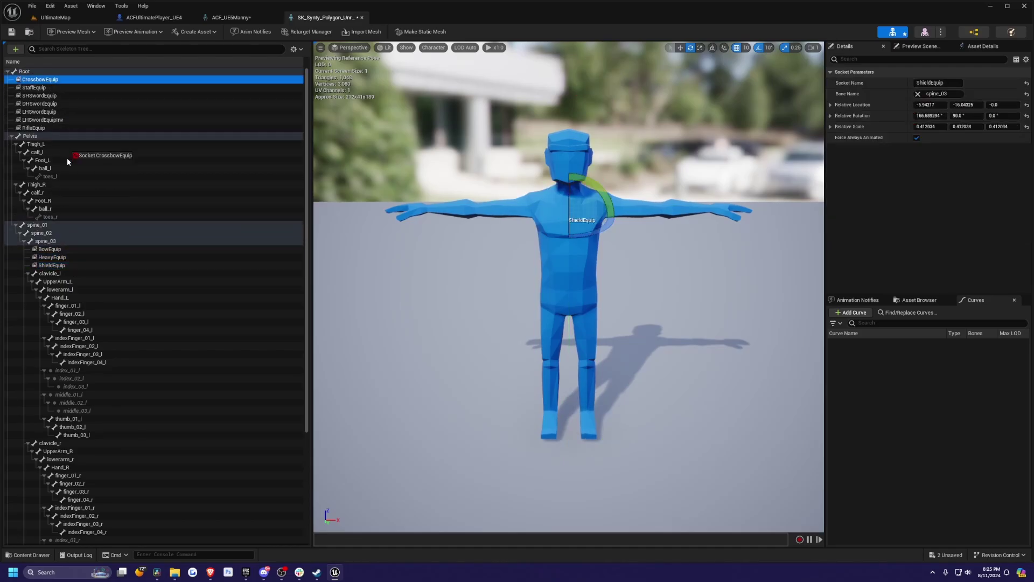
{"action": "left_click_drag", "start_coordinate": [47, 241], "coordinate": [41, 230]}
{"action": "left_click", "coordinate": [49, 81]}
{"action": "left_click", "coordinate": [54, 87]}
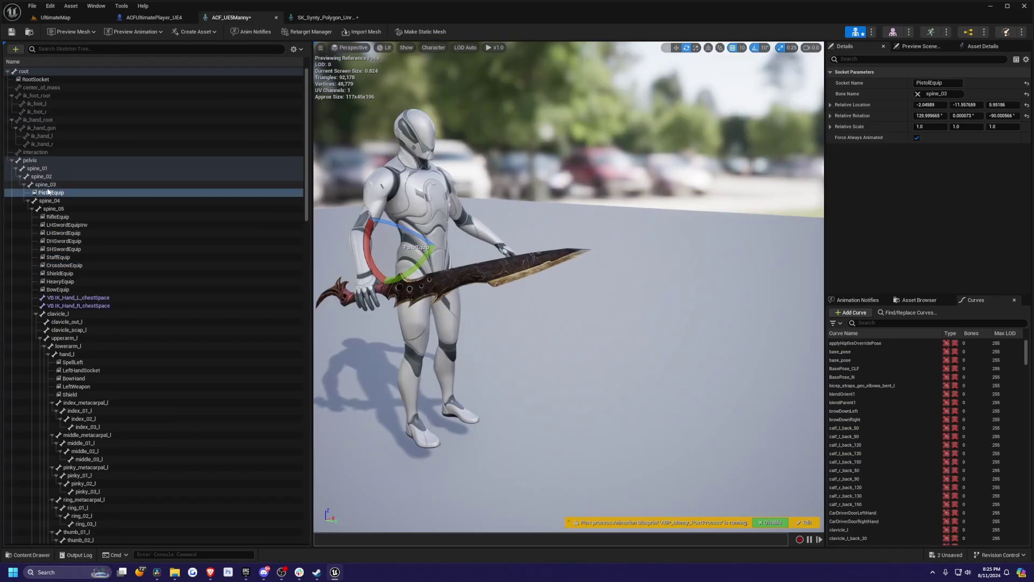
Paste Manny's PistolEquip socket onto the Synty skeleton's spine_03 bone
{"action": "left_click", "coordinate": [324, 17]}
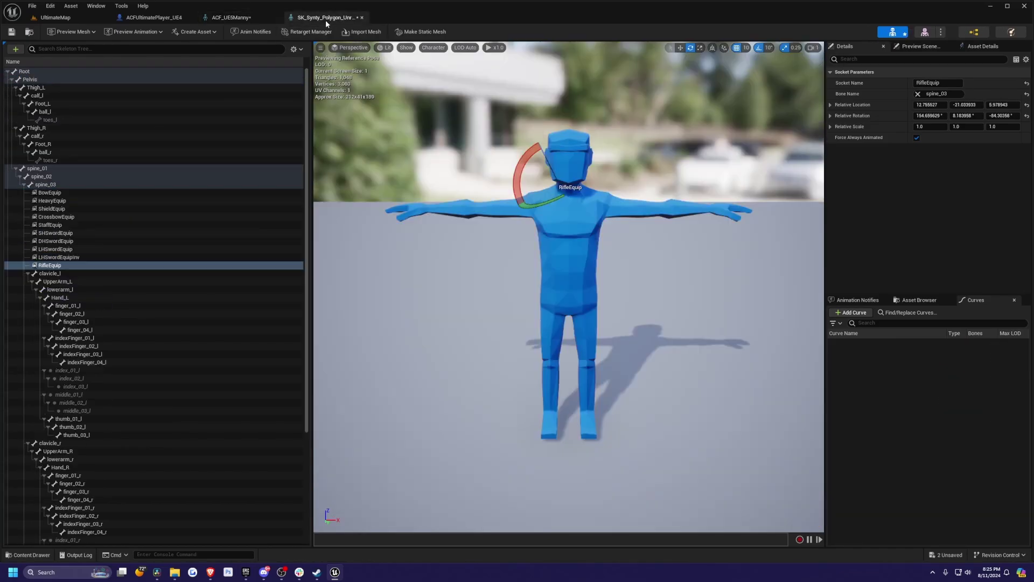
{"action": "left_click", "coordinate": [54, 186]}
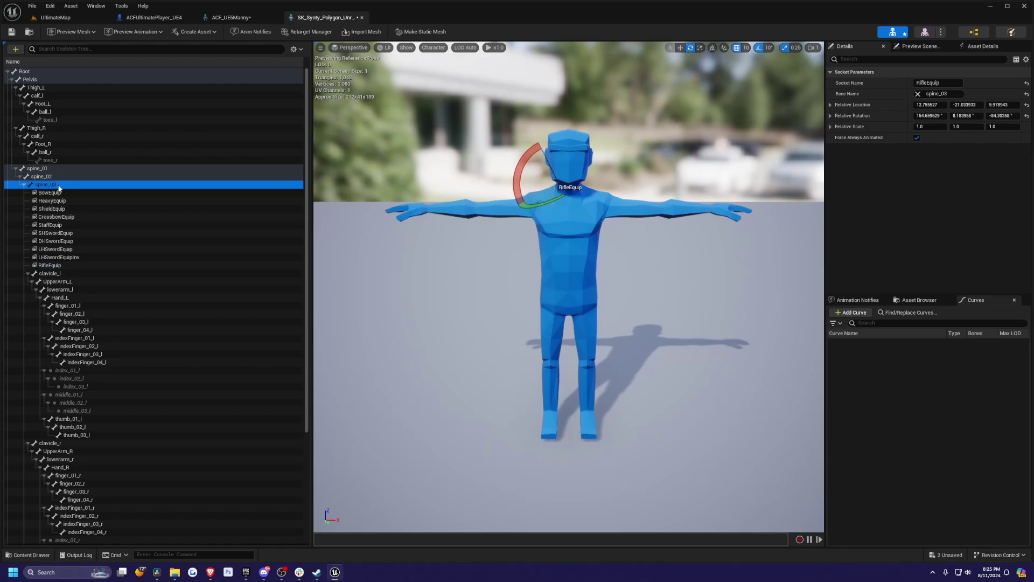
{"action": "key", "text": "ctrl+v"}
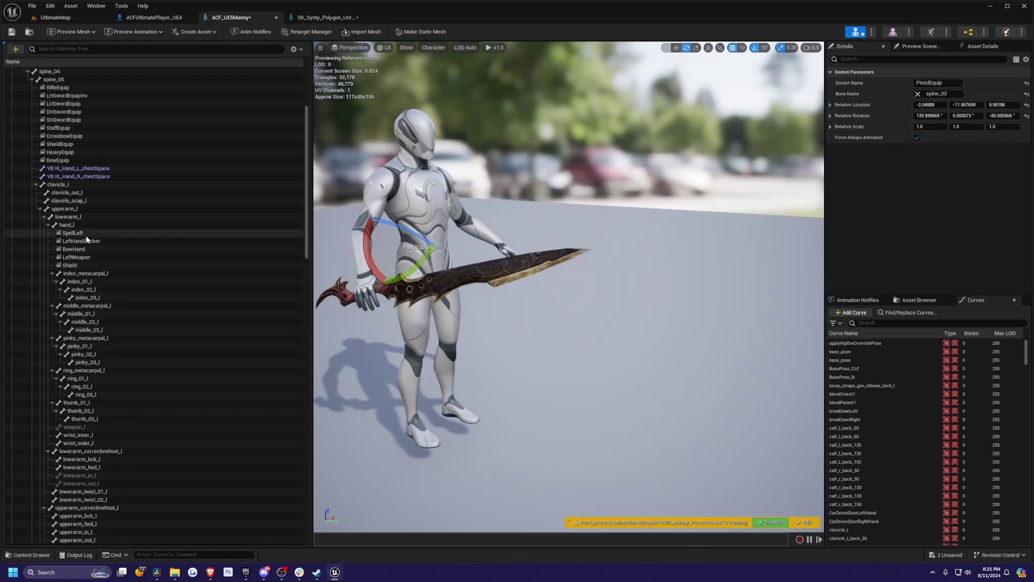
Copy the SpellLeft through Shield sockets from Manny's hand_l onto the Synty skeleton's Hand_L bone and save the Synty skeleton
{"action": "left_click", "coordinate": [81, 234]}
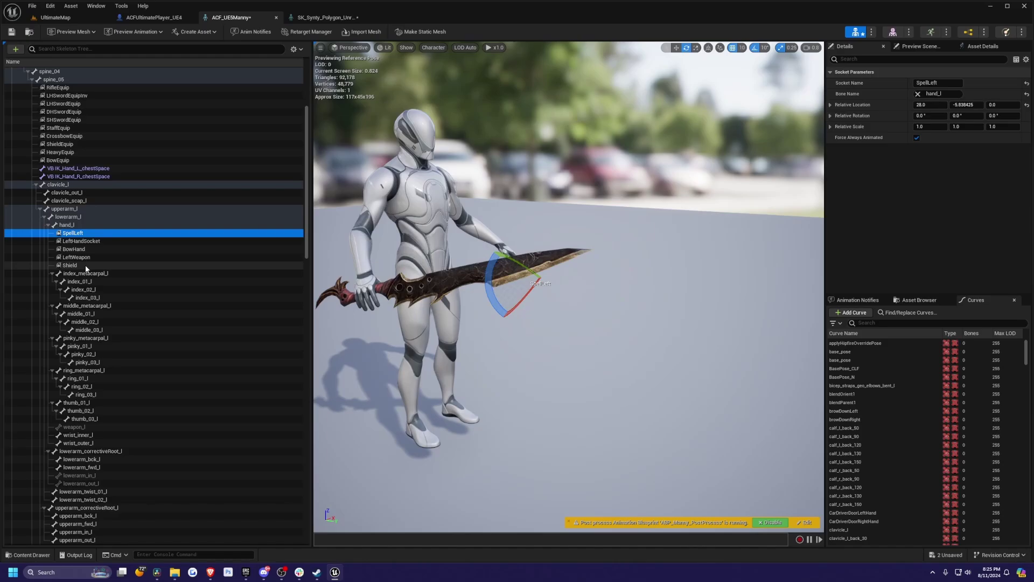
{"action": "left_click", "coordinate": [85, 265], "text": "shift"}
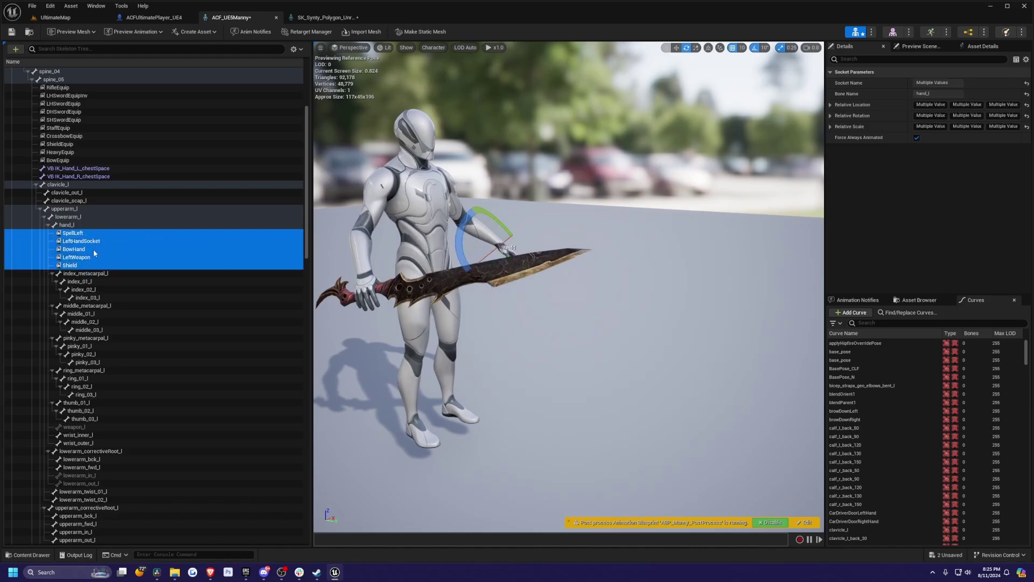
{"action": "left_click", "coordinate": [324, 17]}
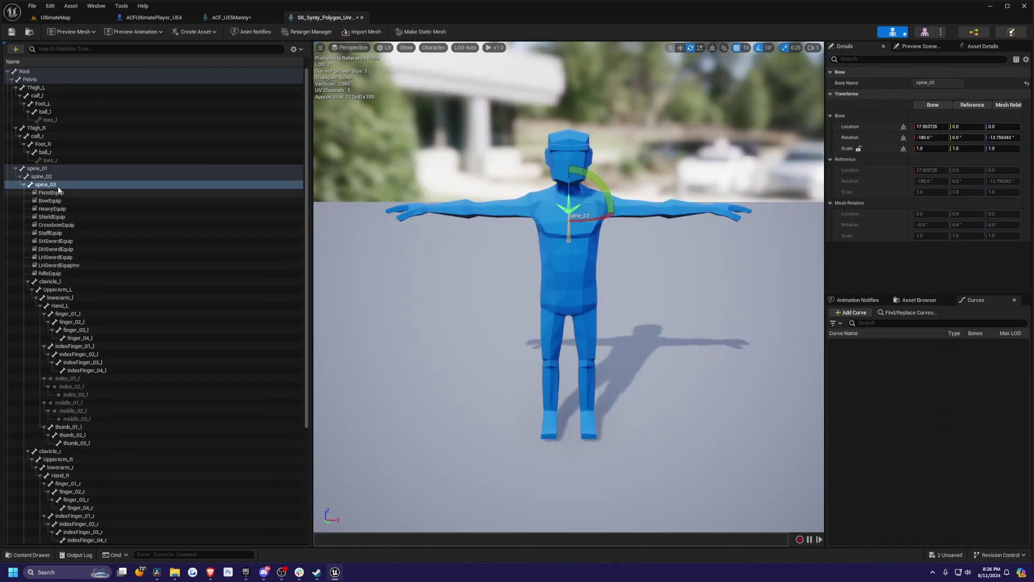
{"action": "scroll", "coordinate": [76, 285], "scroll_direction": "up", "scroll_amount": 3}
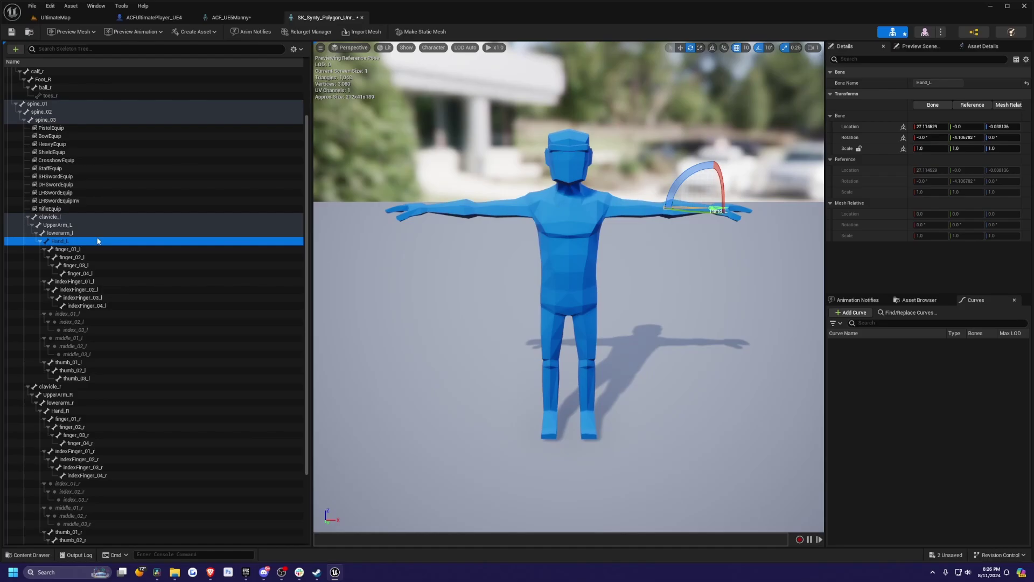
{"action": "key", "text": "ctrl+v"}
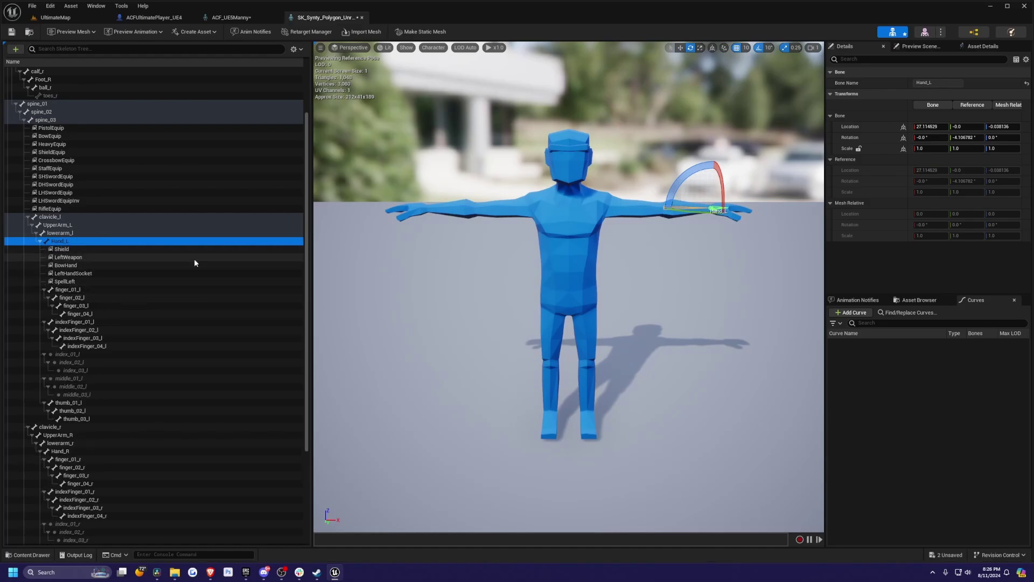
{"action": "key", "text": "f"}
{"action": "key", "text": "w"}
{"action": "right_click_drag", "start_coordinate": [482, 211], "coordinate": [452, 221]}
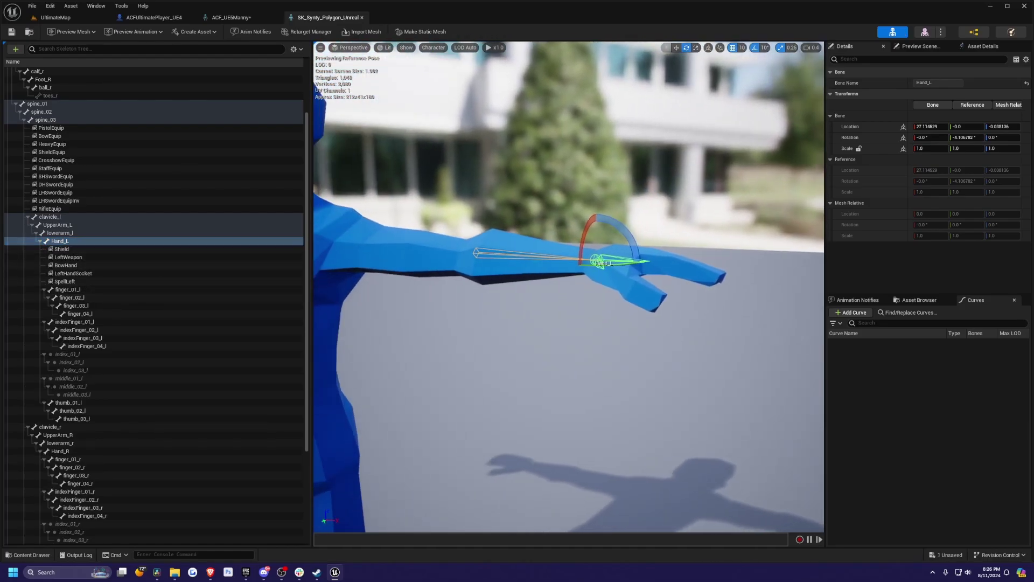
Copy Manny's hand_r sockets, Arrow through SingleHandWeapon plus weaponR, onto the Synty skeleton's Hand_R bone
{"action": "left_click", "coordinate": [231, 17]}
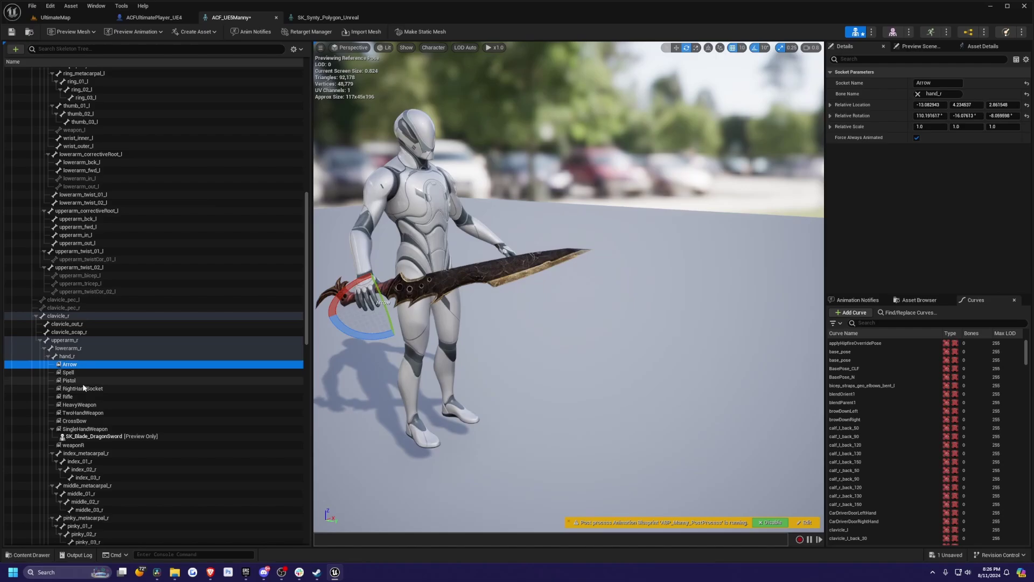
{"action": "left_click", "coordinate": [94, 429], "text": "shift"}
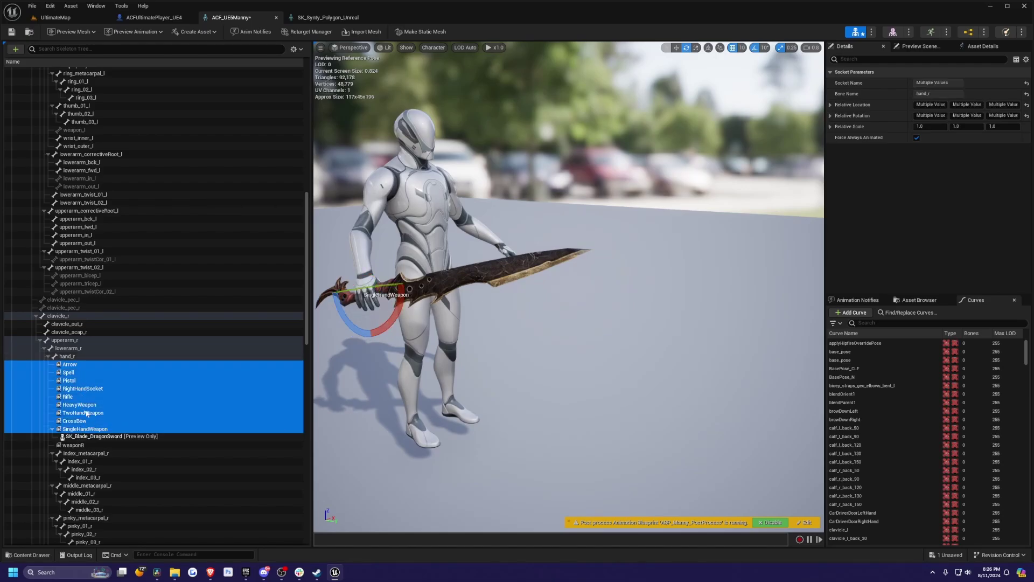
{"action": "left_click", "coordinate": [86, 446], "text": "ctrl"}
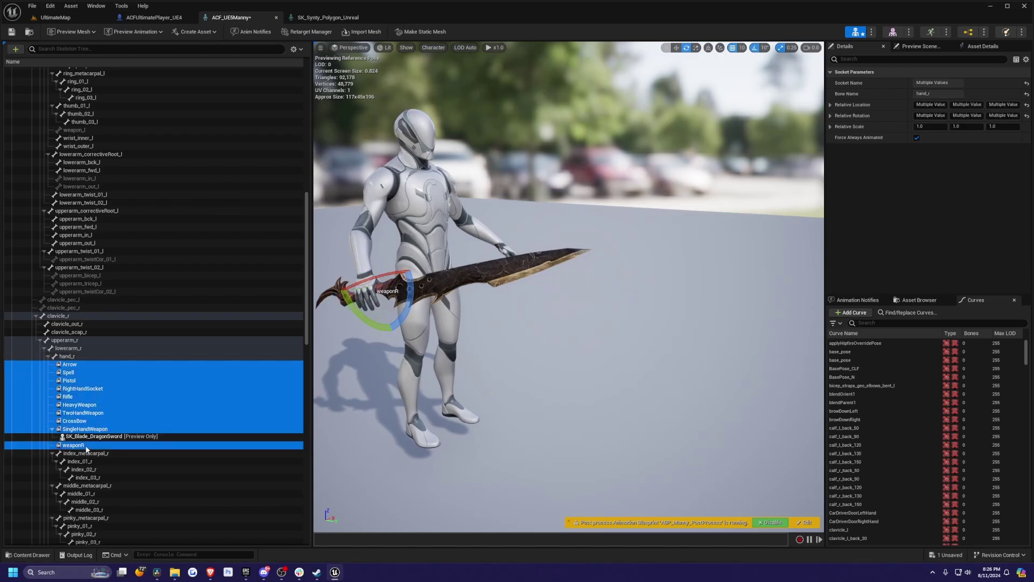
{"action": "left_click", "coordinate": [315, 19]}
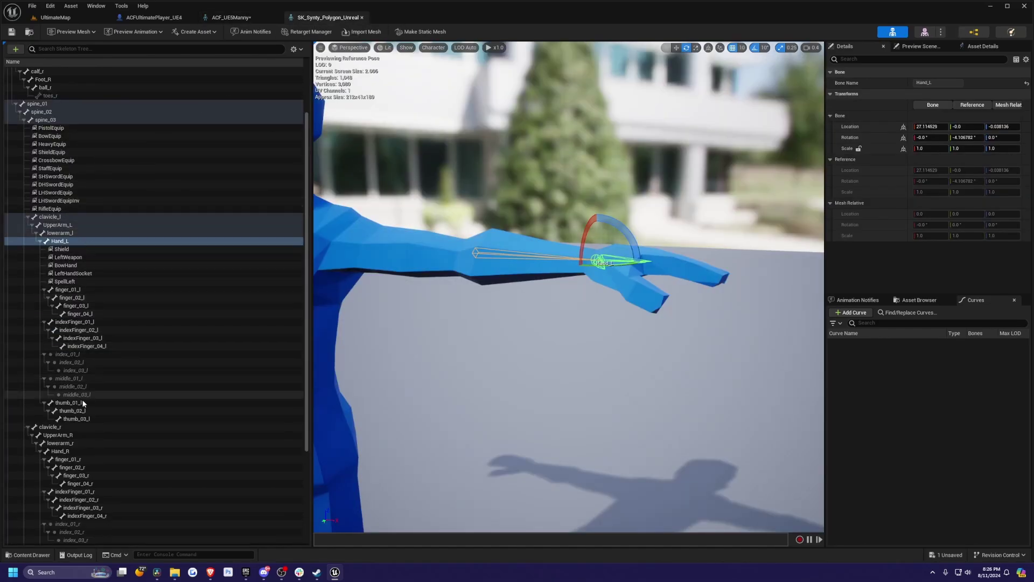
{"action": "scroll", "coordinate": [78, 438], "scroll_direction": "down", "scroll_amount": 3}
{"action": "left_click", "coordinate": [97, 412]}
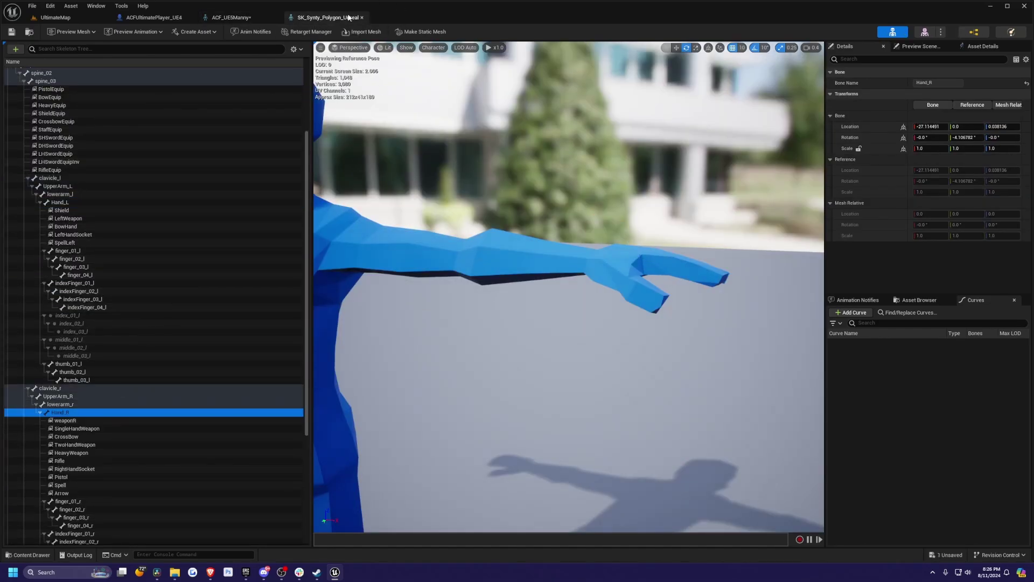
Save the Manny skeleton and copy its kickstart socket from calf_r onto the Synty skeleton's calf_r bone
{"action": "left_click", "coordinate": [243, 17]}
{"action": "left_click_drag", "start_coordinate": [306, 312], "coordinate": [310, 399]}
{"action": "scroll", "coordinate": [83, 358], "scroll_direction": "down", "scroll_amount": 5}
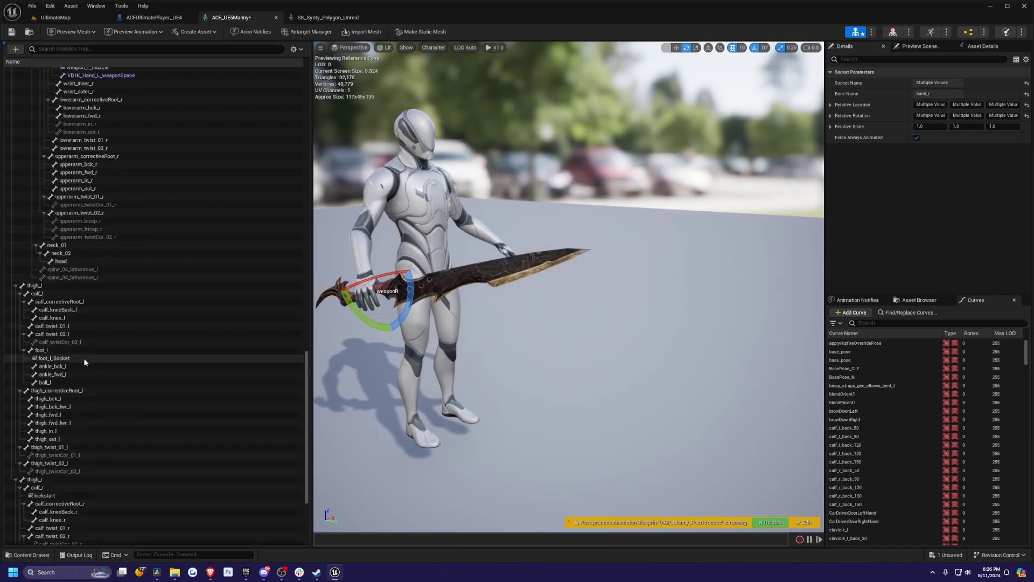
{"action": "left_click", "coordinate": [85, 359]}
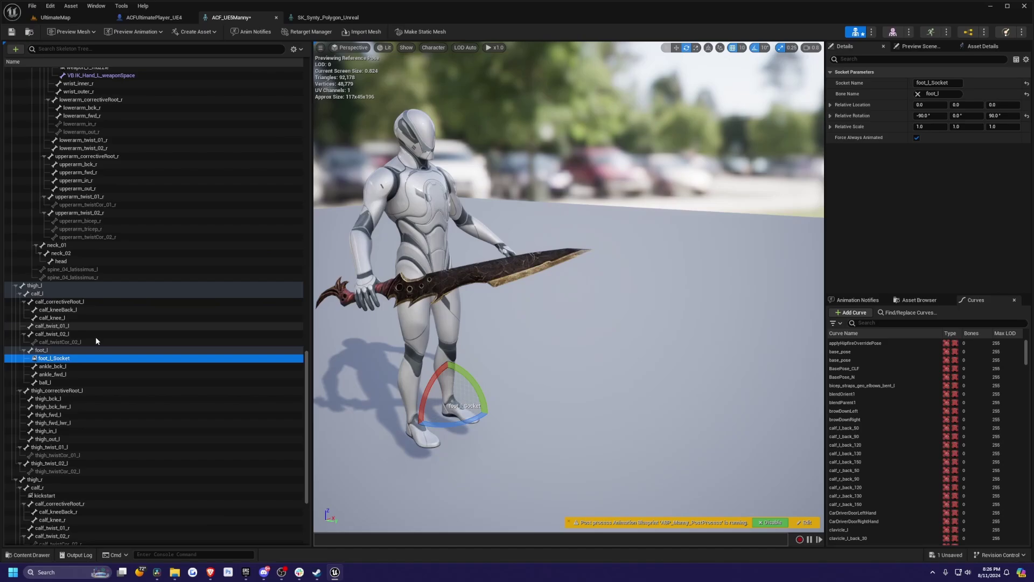
{"action": "left_click", "coordinate": [65, 497]}
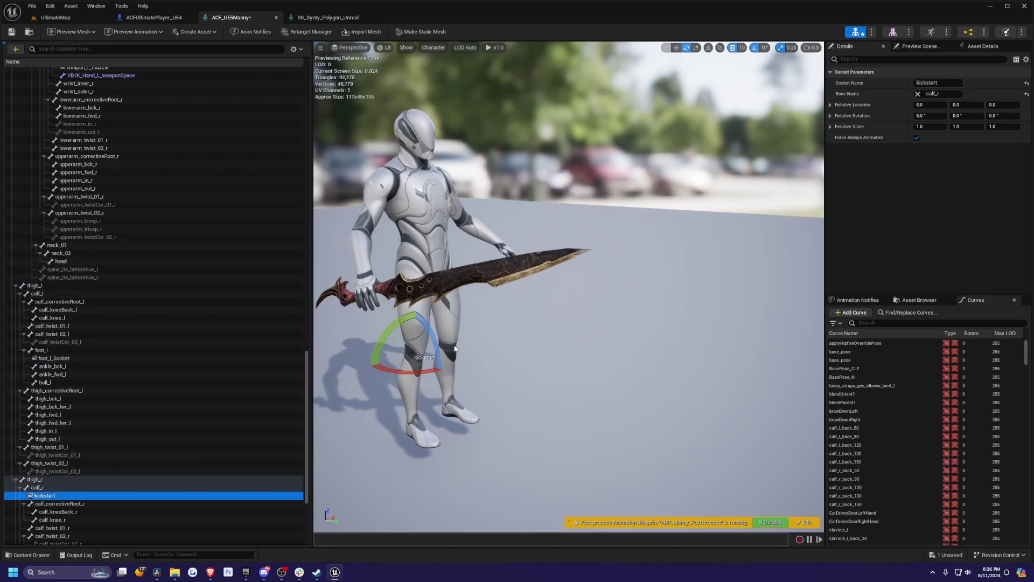
{"action": "scroll", "coordinate": [132, 443], "scroll_direction": "down", "scroll_amount": 5}
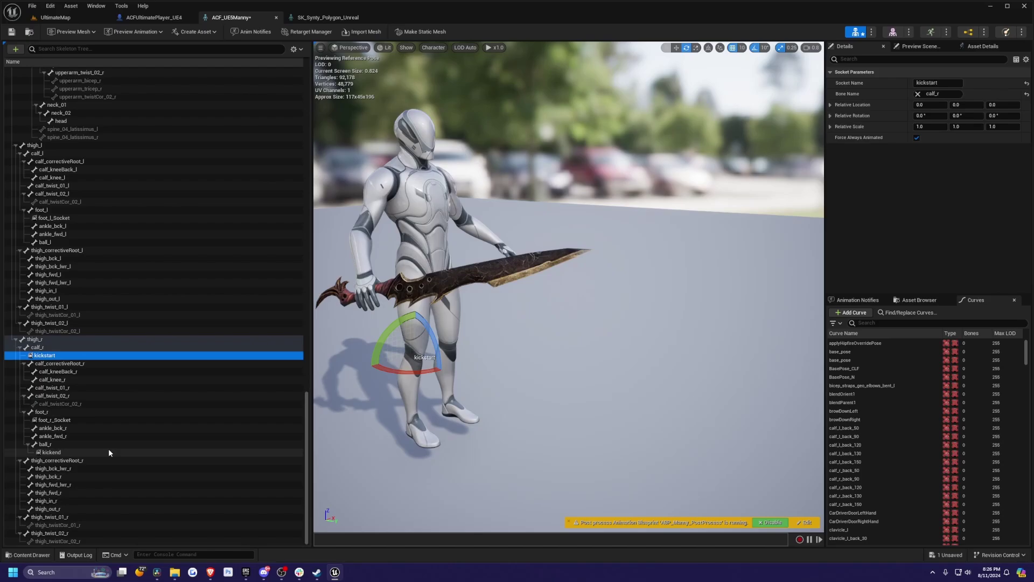
{"action": "key", "text": "ctrl+s"}
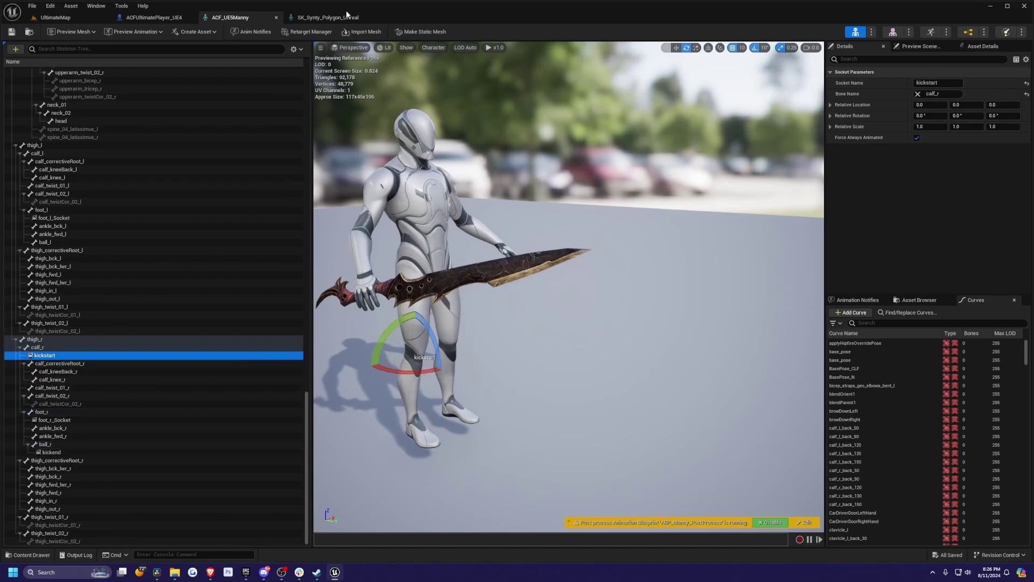
{"action": "left_click", "coordinate": [334, 18]}
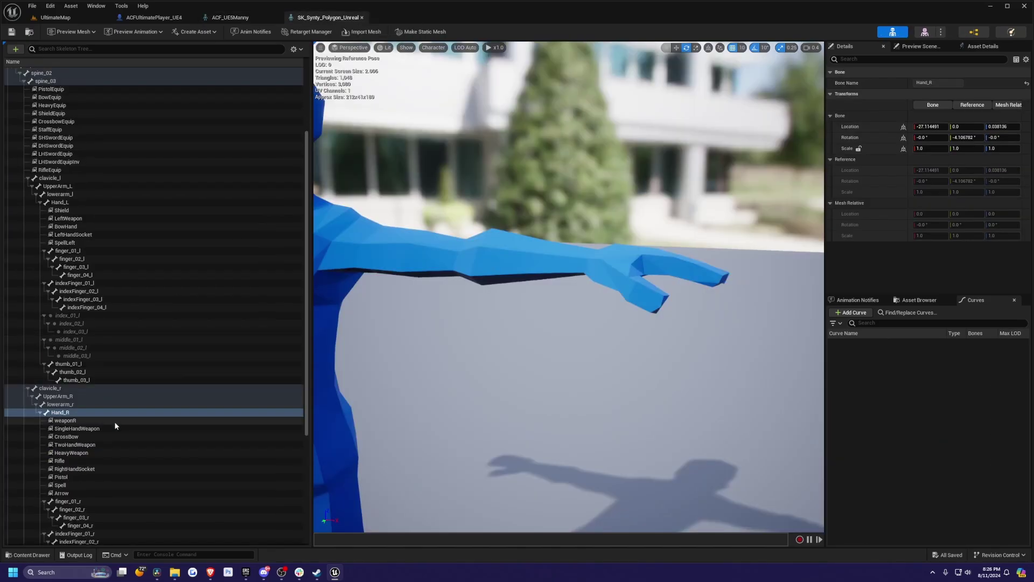
{"action": "scroll", "coordinate": [115, 423], "scroll_direction": "down", "scroll_amount": 5}
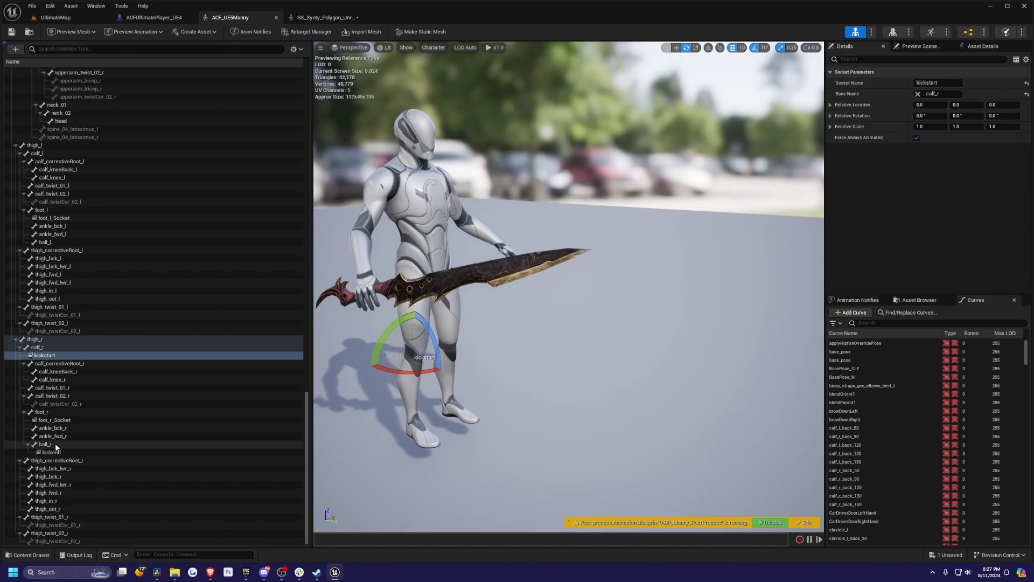
Copy Manny's kickend and foot_r_Socket sockets onto the Synty skeleton's ball_r and Foot_R bones and save the Synty skeleton
{"action": "left_click", "coordinate": [55, 445]}
{"action": "left_click", "coordinate": [83, 451]}
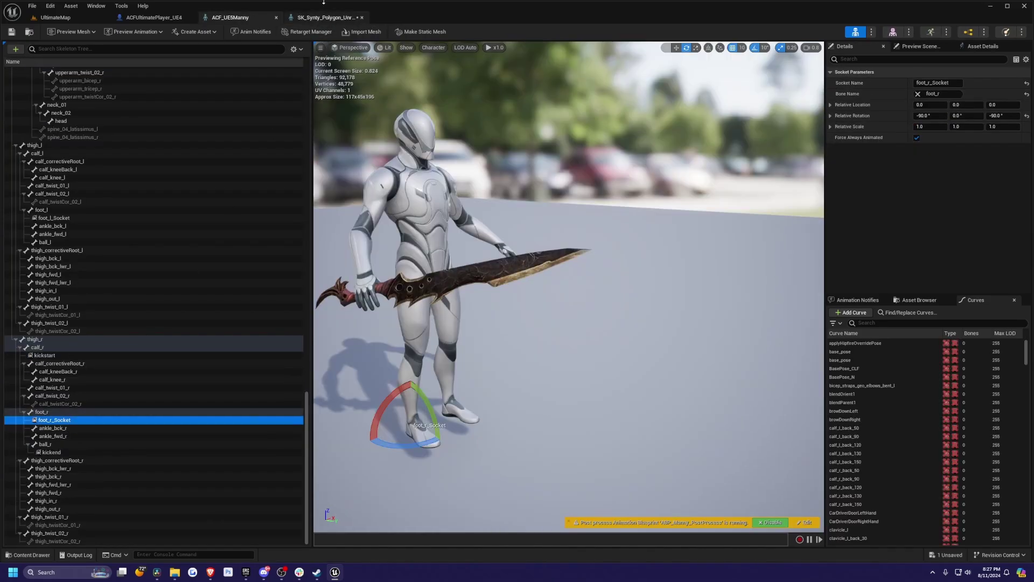
{"action": "left_click", "coordinate": [321, 20]}
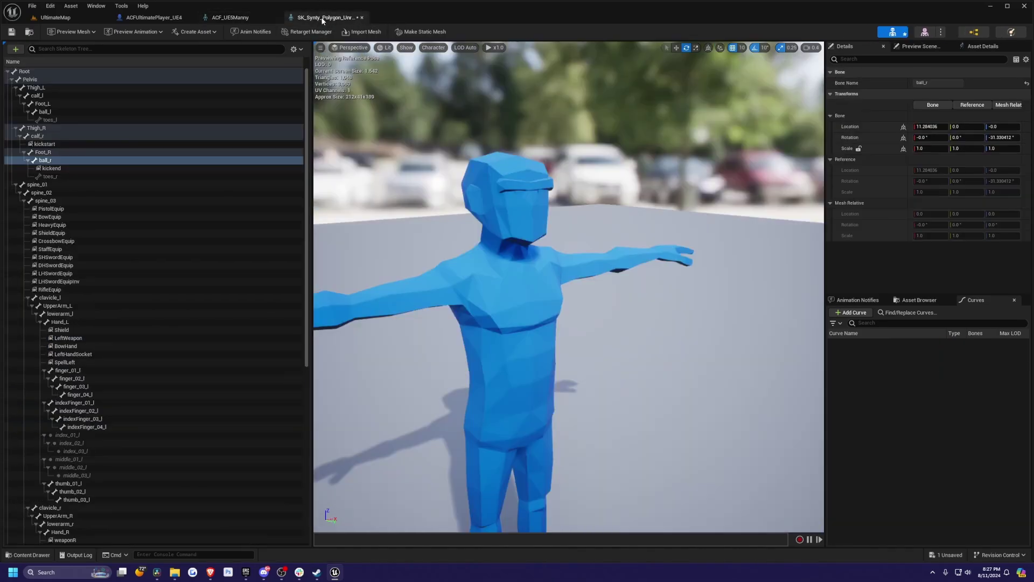
{"action": "left_click", "coordinate": [64, 152]}
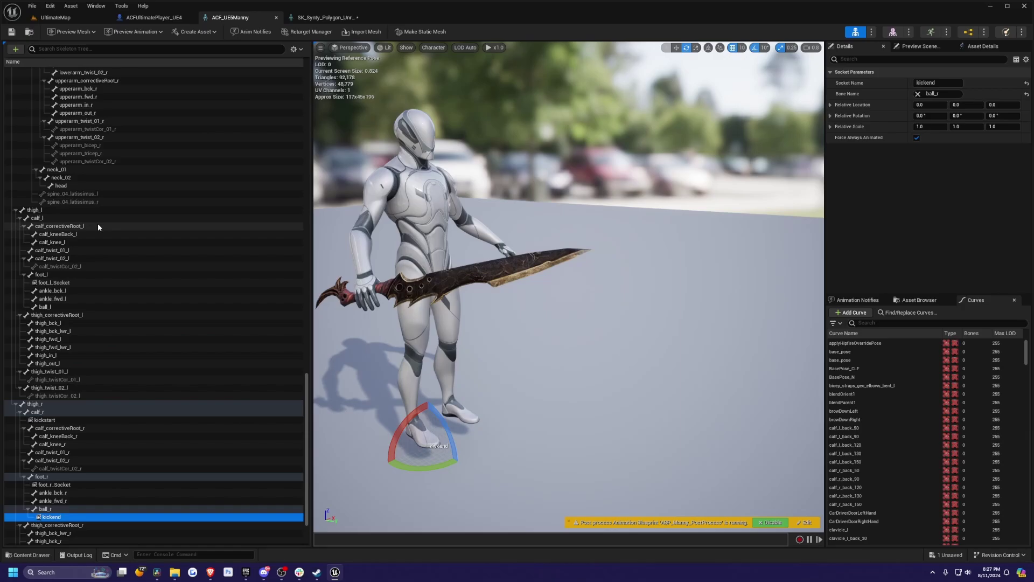
{"action": "left_click", "coordinate": [333, 17]}
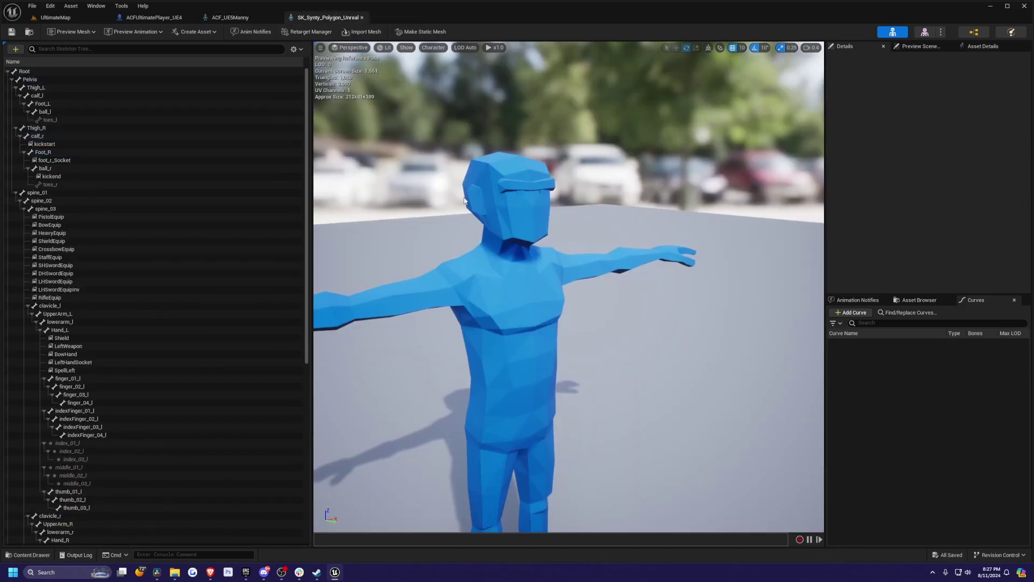
Play UltimateMap full screen, draw the sword and run around to check how the weapons attach to the Synty character
{"action": "left_click", "coordinate": [88, 17]}
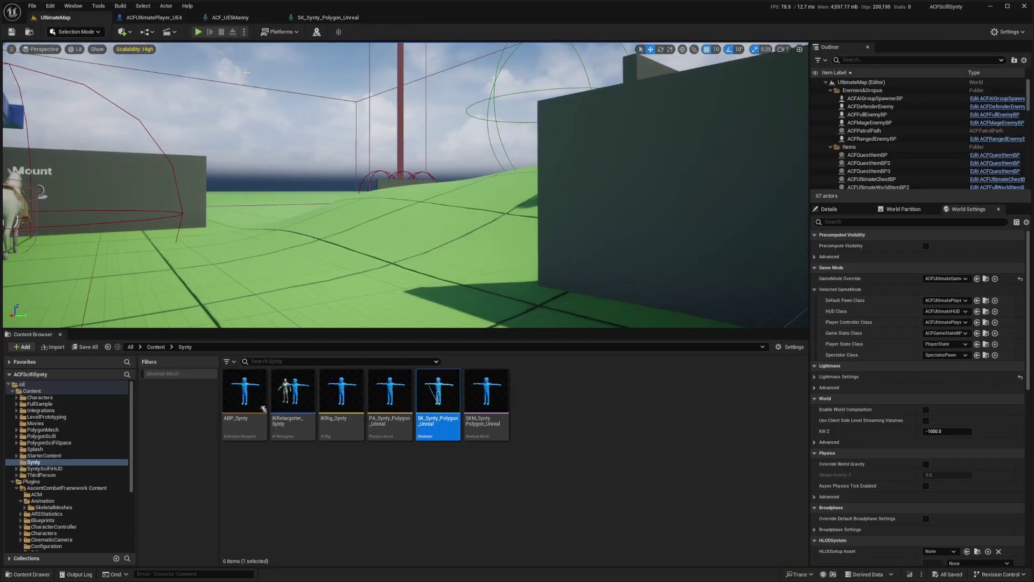
{"action": "key", "text": "F11"}
{"action": "key", "text": "alt+p"}
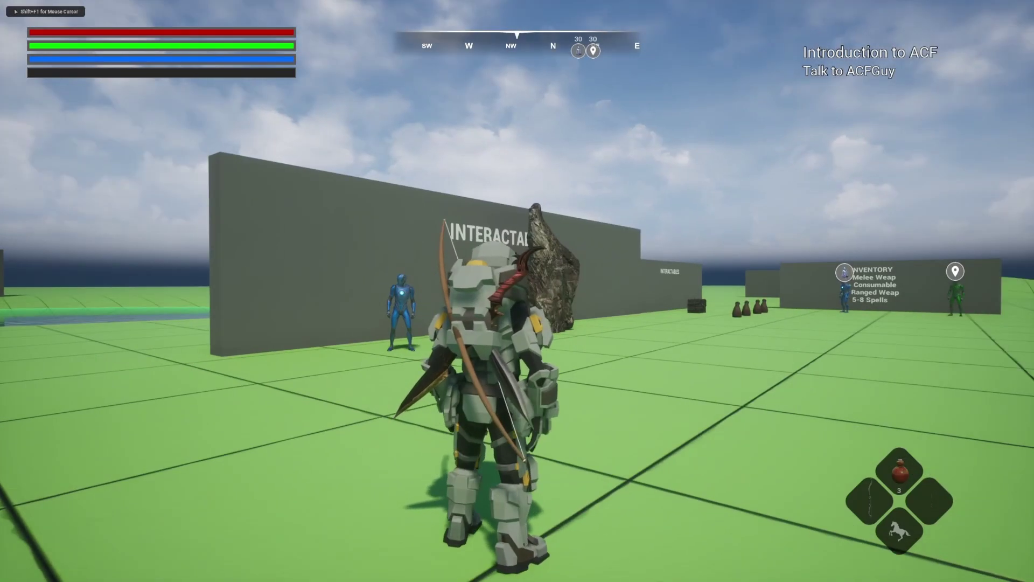
{"action": "key", "text": "s"}
{"action": "key", "text": "s"}
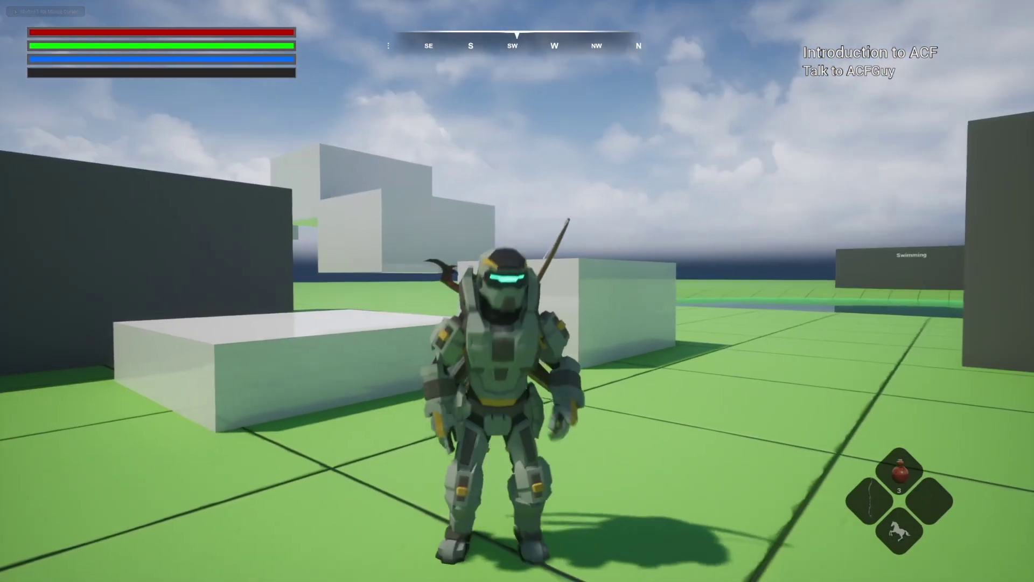
{"action": "key", "text": "1"}
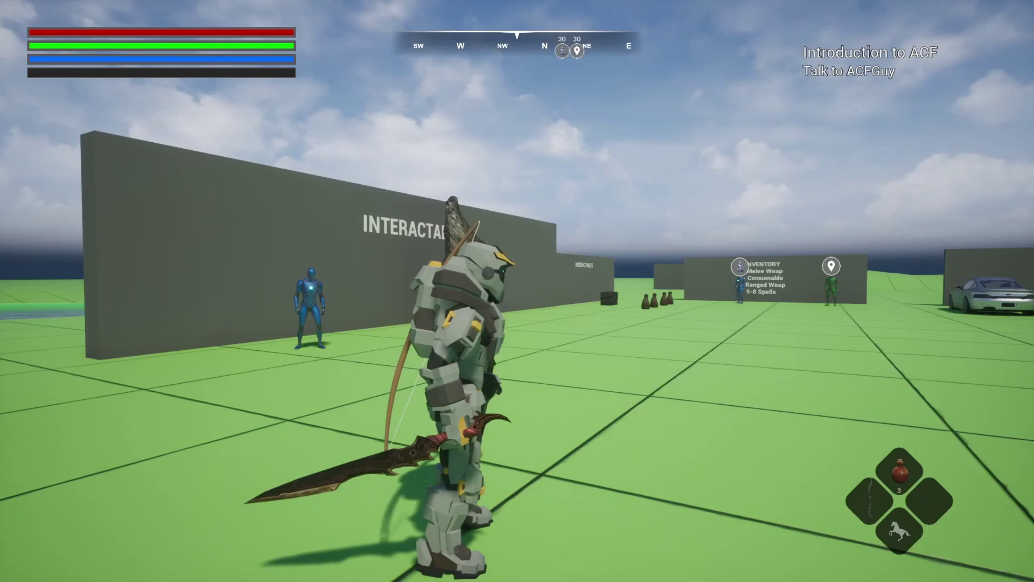
{"action": "key", "text": "shift+w"}
{"action": "key", "text": "s"}
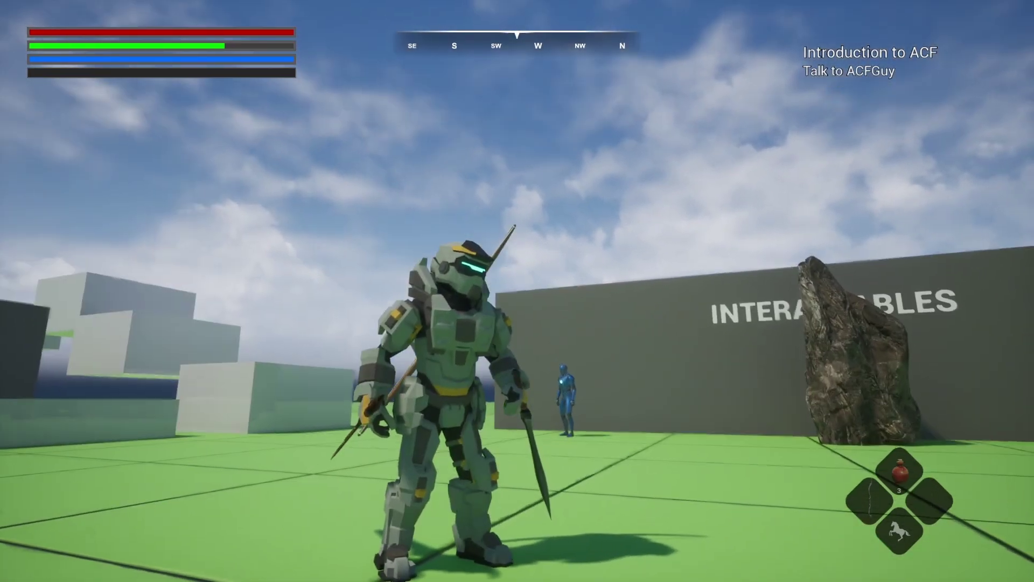
{"action": "key", "text": "s"}
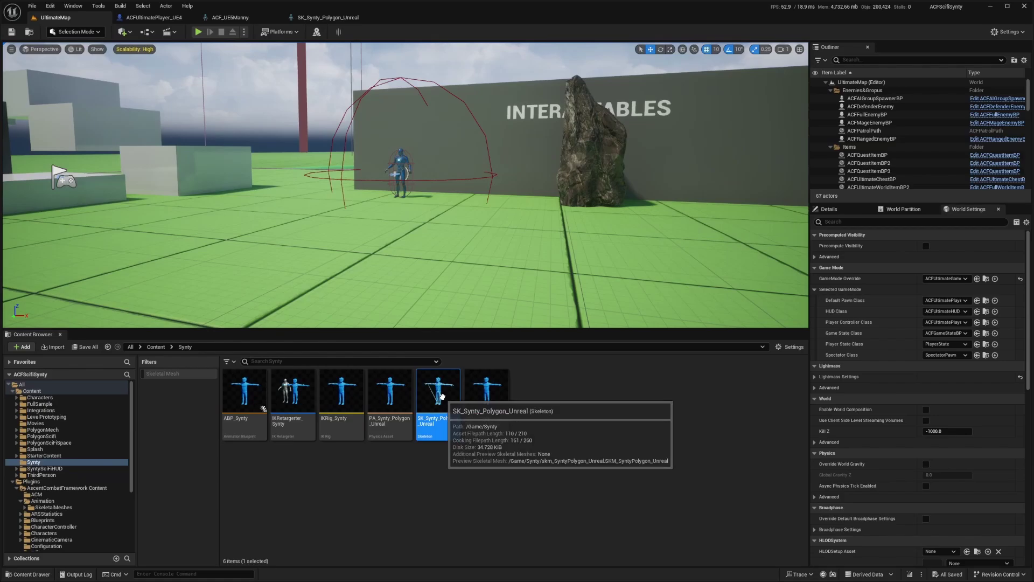
Search the project's Content folder for "acfsword" and open the ACFSwordBP blueprint
{"action": "double_click", "coordinate": [440, 401]}
{"action": "left_click_drag", "start_coordinate": [431, 145], "coordinate": [286, 138]}
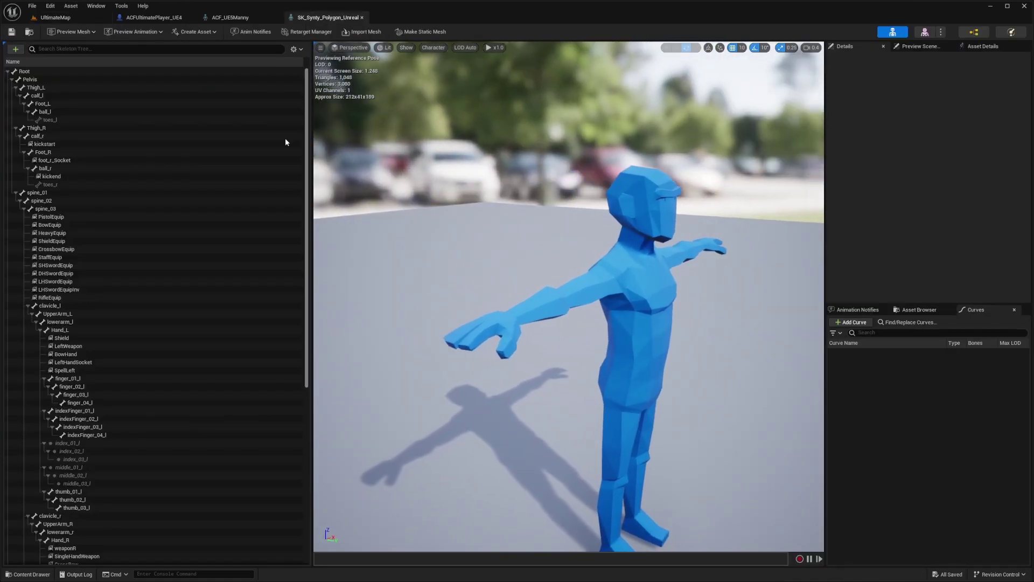
{"action": "left_click", "coordinate": [66, 17]}
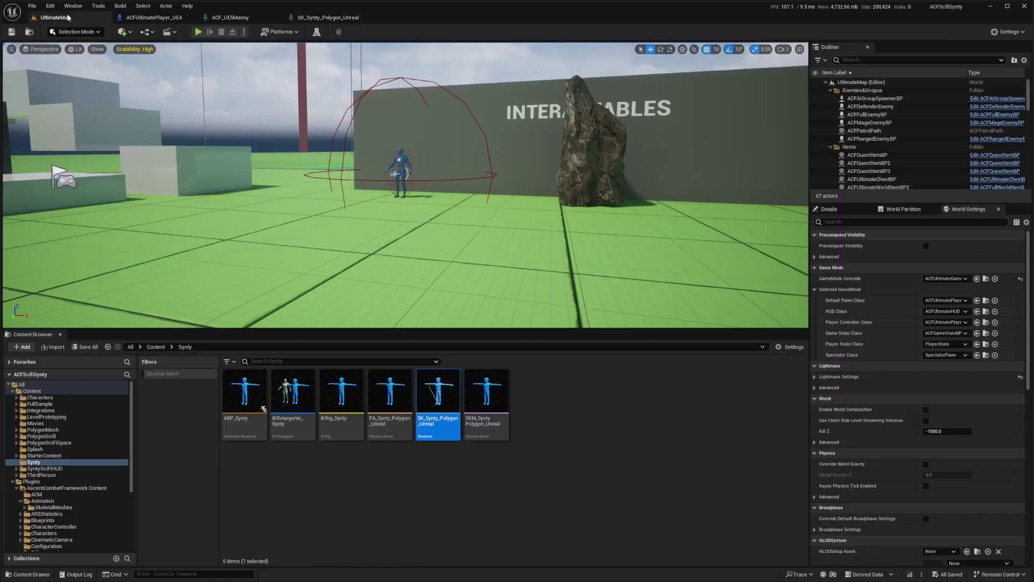
{"action": "left_click", "coordinate": [37, 391]}
{"action": "left_click", "coordinate": [284, 362]}
{"action": "type", "text": "ac"}
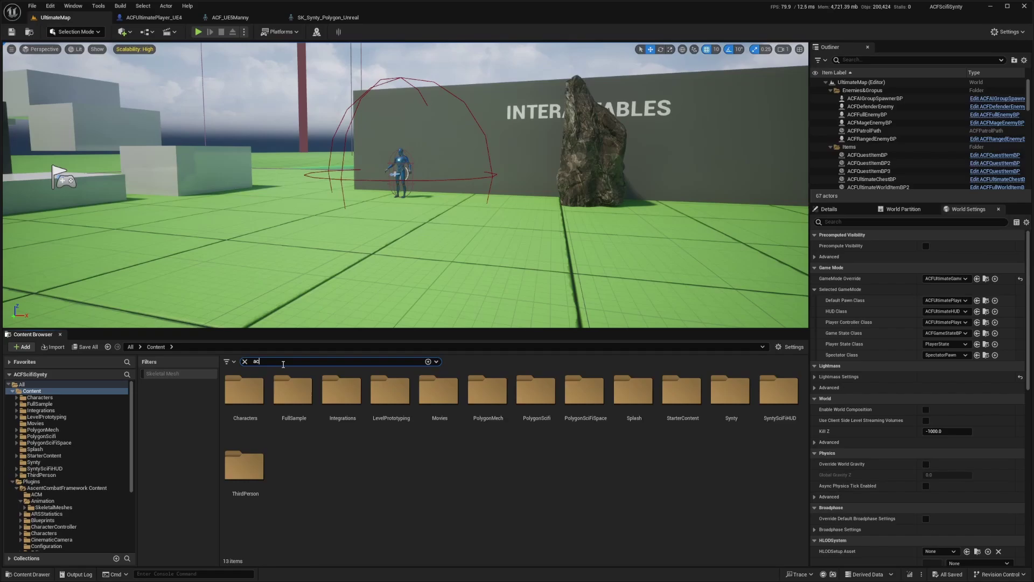
{"action": "type", "text": "fsword"}
{"action": "double_click", "coordinate": [247, 394]}
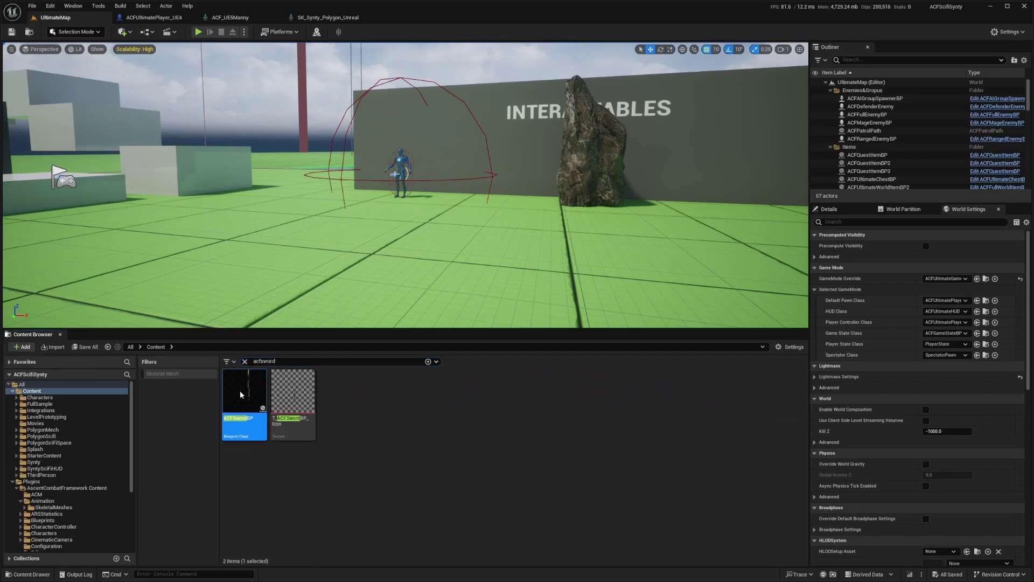
Examine ACFSwordBP's ACF weapon settings for the On Body and In Hands socket names
{"action": "scroll", "coordinate": [949, 295], "scroll_direction": "down", "scroll_amount": 15}
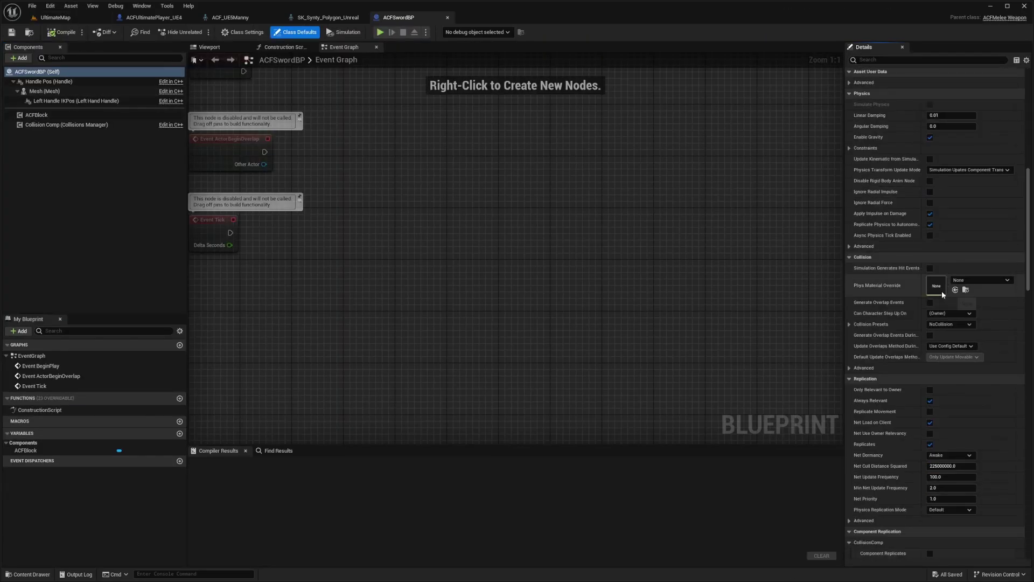
{"action": "scroll", "coordinate": [942, 356], "scroll_direction": "down", "scroll_amount": 15}
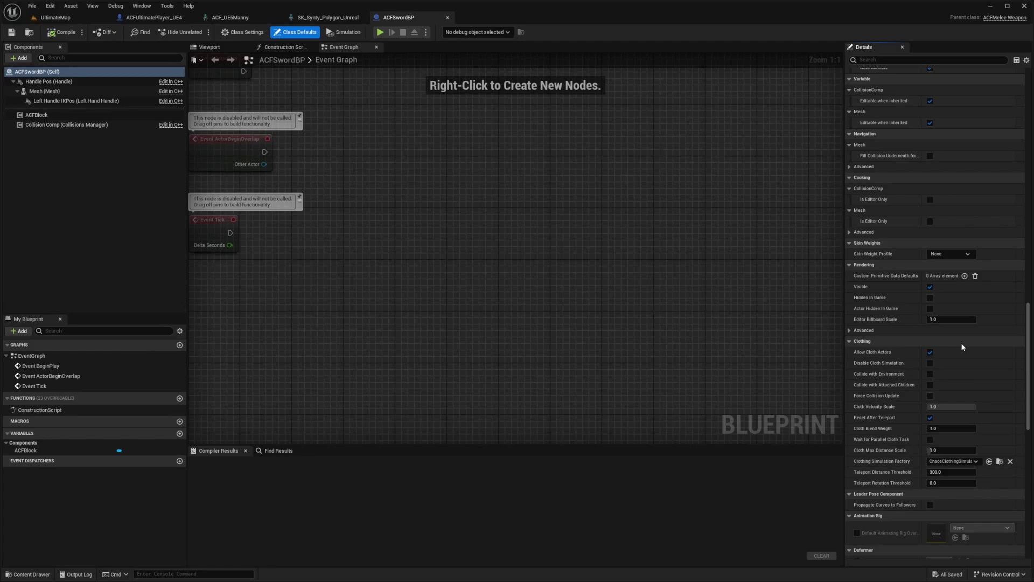
{"action": "scroll", "coordinate": [914, 438], "scroll_direction": "down", "scroll_amount": 12}
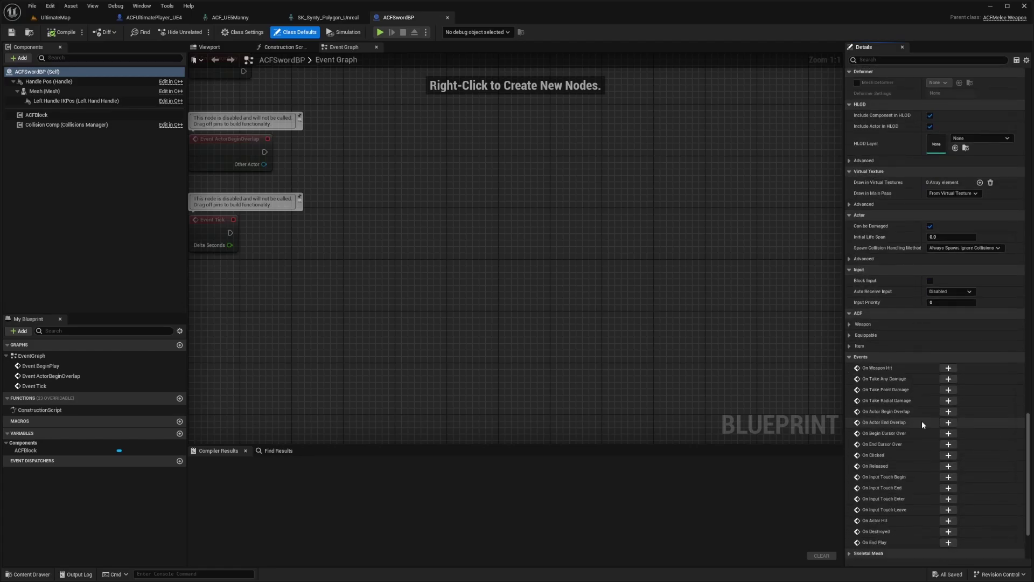
{"action": "left_click", "coordinate": [849, 346]}
{"action": "left_click", "coordinate": [850, 335]}
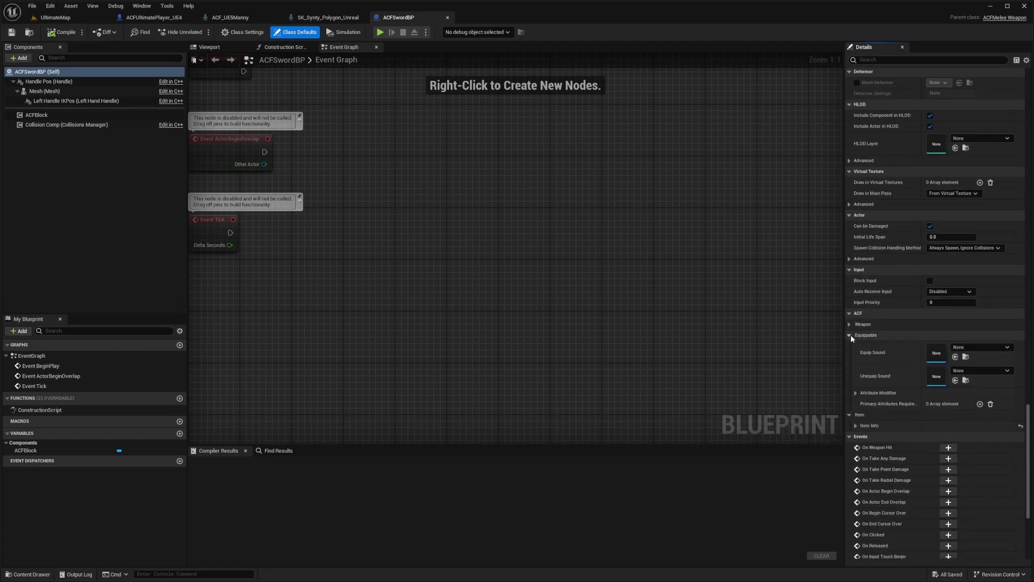
{"action": "left_click", "coordinate": [849, 324]}
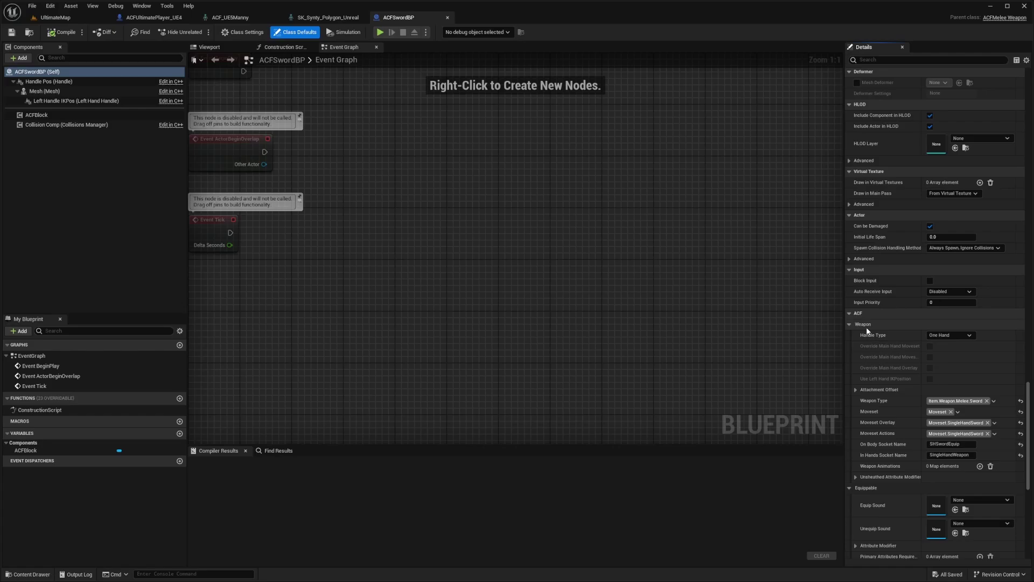
{"action": "scroll", "coordinate": [874, 367], "scroll_direction": "down", "scroll_amount": 3}
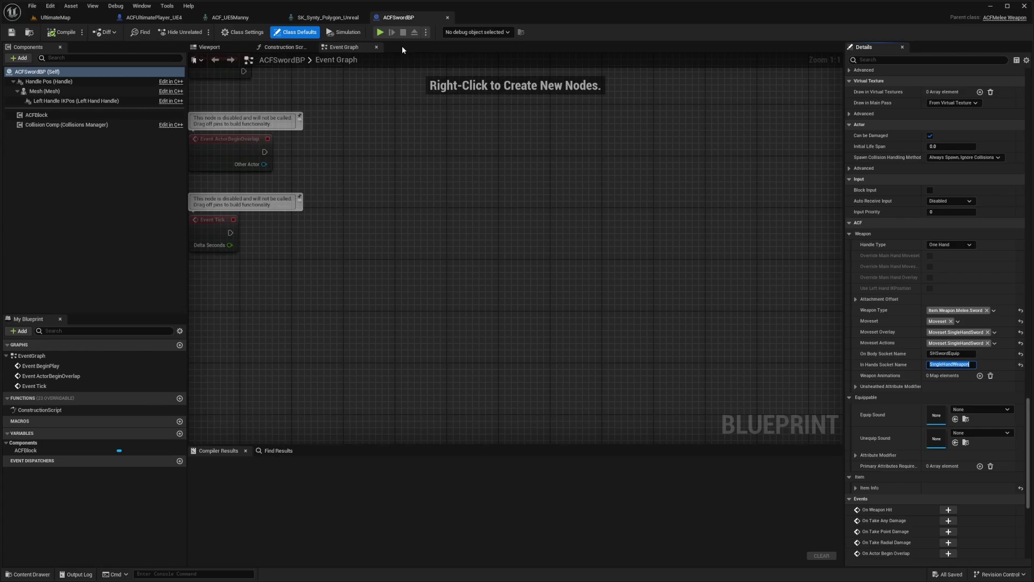
Attach the SK_Blade_DragonSword preview asset to the SingleHandWeapon socket on the Synty skeleton's Hand_R bone
{"action": "left_click", "coordinate": [328, 17]}
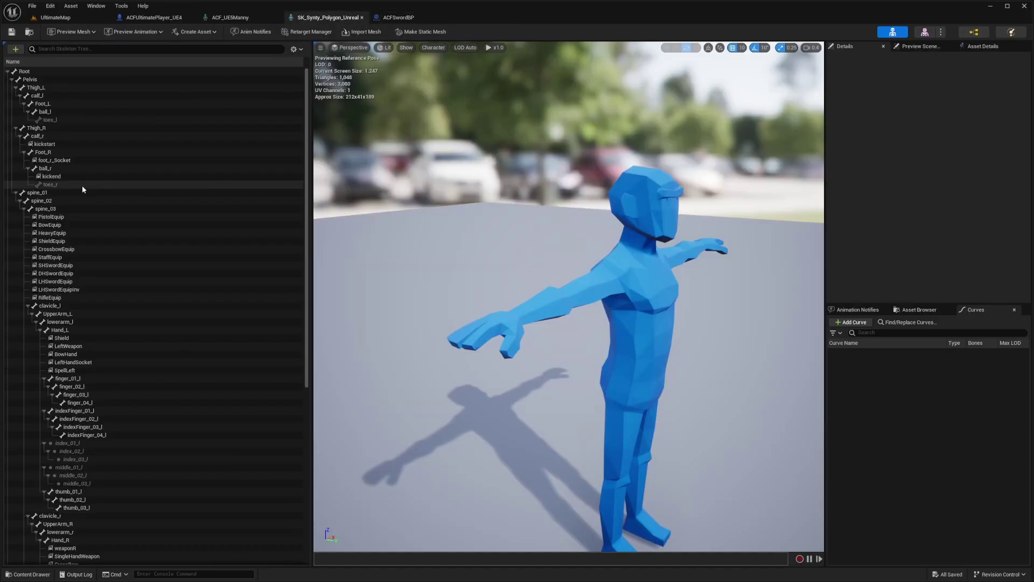
{"action": "left_click", "coordinate": [67, 267]}
{"action": "scroll", "coordinate": [66, 215], "scroll_direction": "down", "scroll_amount": 5}
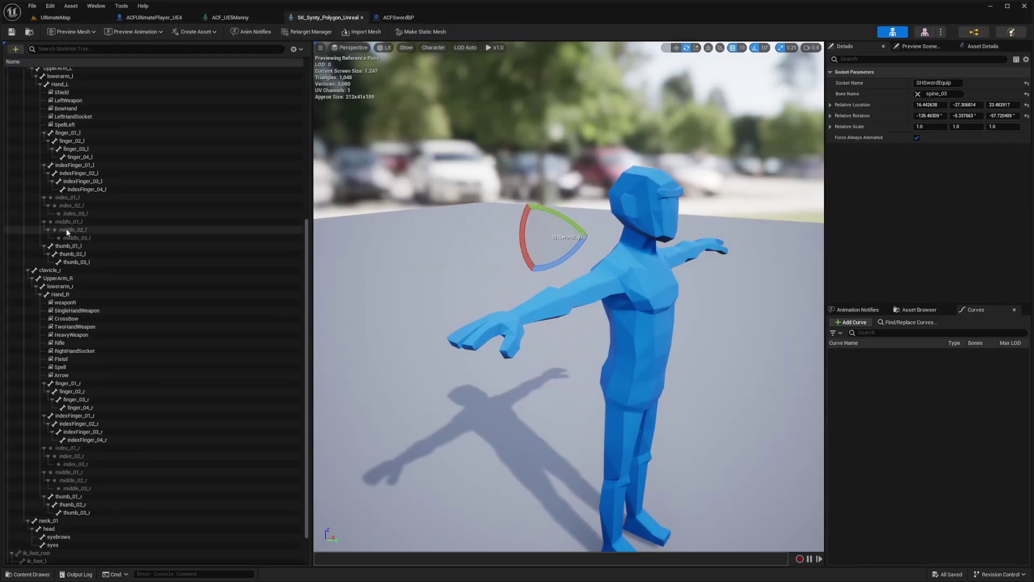
{"action": "scroll", "coordinate": [89, 201], "scroll_direction": "down", "scroll_amount": 2}
{"action": "left_click", "coordinate": [83, 270]}
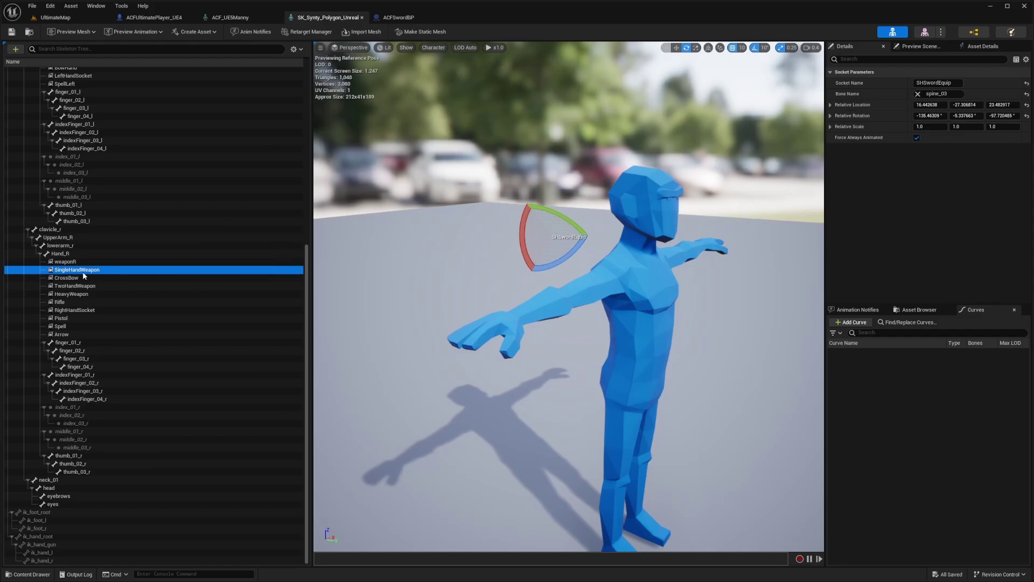
{"action": "right_click", "coordinate": [83, 270]}
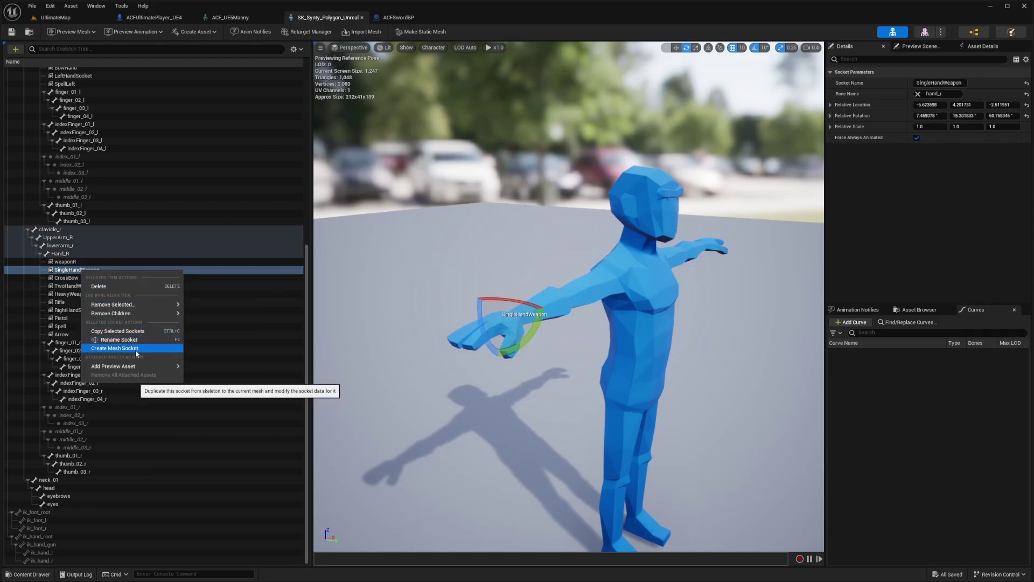
{"action": "mouse_move", "coordinate": [135, 366]}
{"action": "type", "text": "sword"}
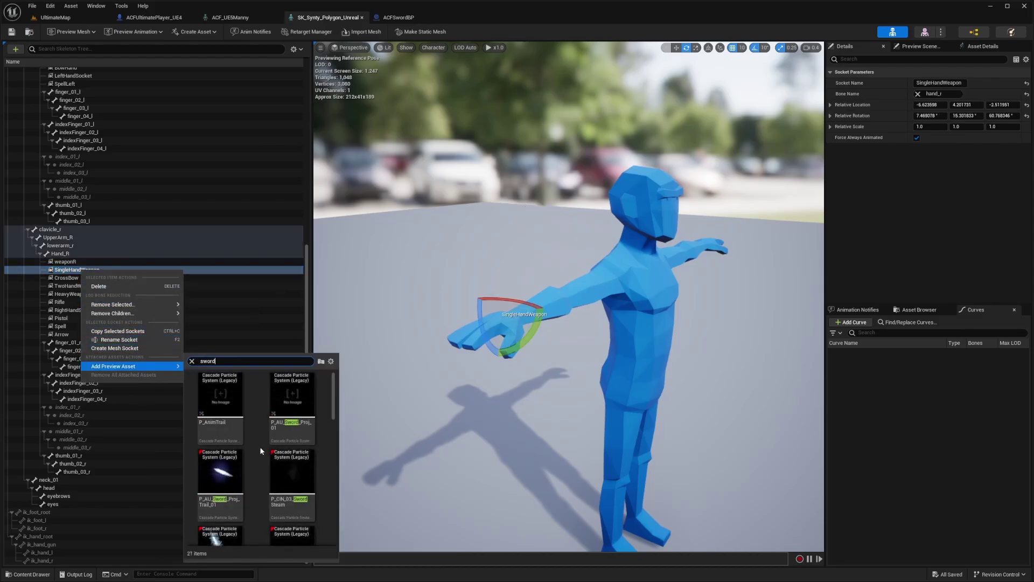
{"action": "scroll", "coordinate": [260, 451], "scroll_direction": "down", "scroll_amount": 3}
{"action": "left_click", "coordinate": [302, 501]}
Move the SingleHandWeapon socket to about -10.54, -2.80, -4.71 and rotate it so the sword's grip lies across the right palm
{"action": "right_click_drag", "start_coordinate": [579, 295], "coordinate": [479, 291]}
{"action": "left_click_drag", "start_coordinate": [595, 306], "coordinate": [580, 328]}
{"action": "right_click_drag", "start_coordinate": [579, 327], "coordinate": [409, 331]}
{"action": "key", "text": "e"}
{"action": "scroll", "coordinate": [539, 362], "scroll_direction": "up", "scroll_amount": 1}
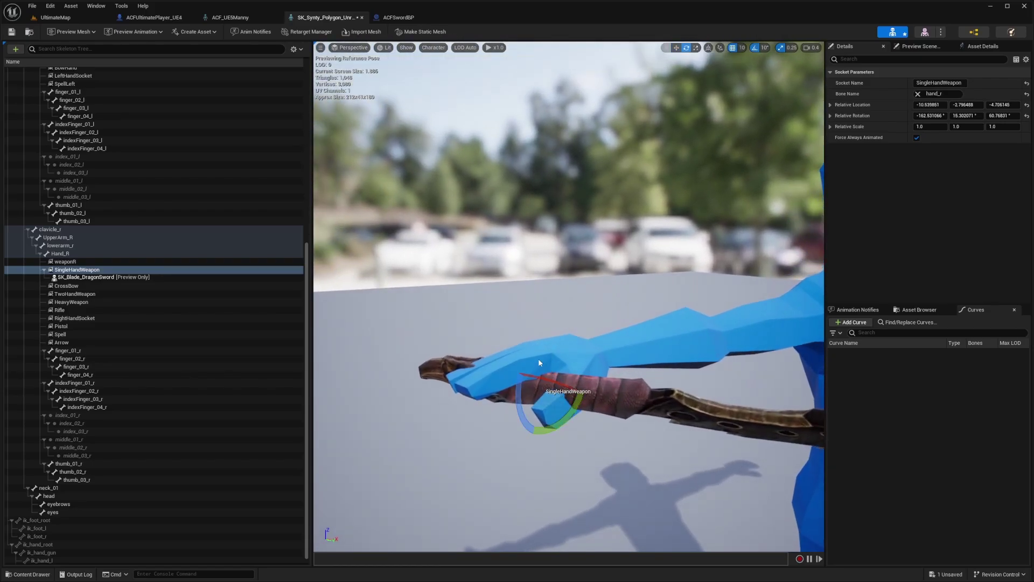
{"action": "left_click_drag", "start_coordinate": [579, 395], "coordinate": [557, 405]}
{"action": "left_click_drag", "start_coordinate": [503, 385], "coordinate": [539, 340]}
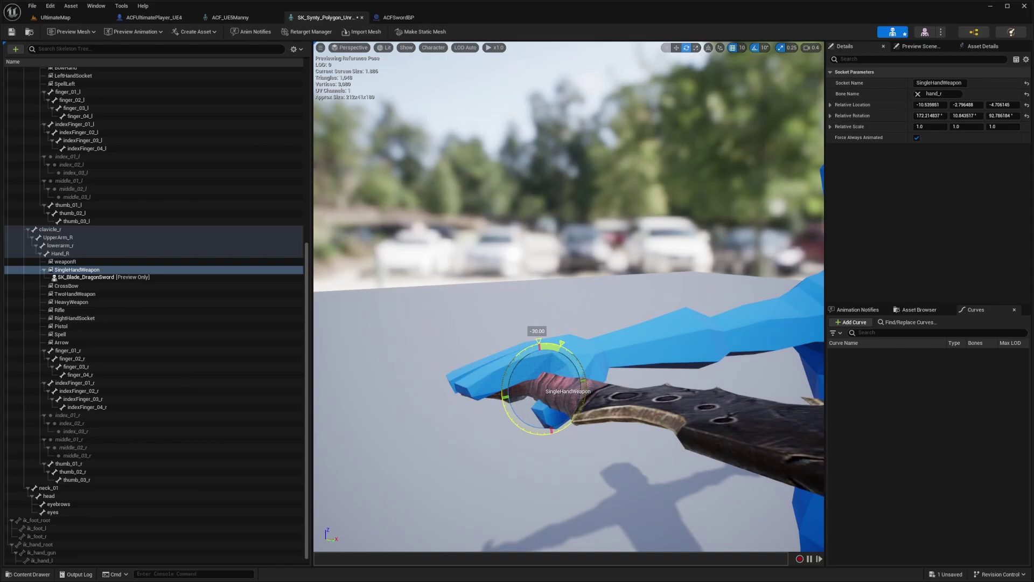
Shift the SingleHandWeapon socket to about -12.37, -2.93, -4.46, turn the sword about 190° in the hand and save the skeleton
{"action": "left_click_drag", "start_coordinate": [610, 283], "coordinate": [409, 312], "text": "alt"}
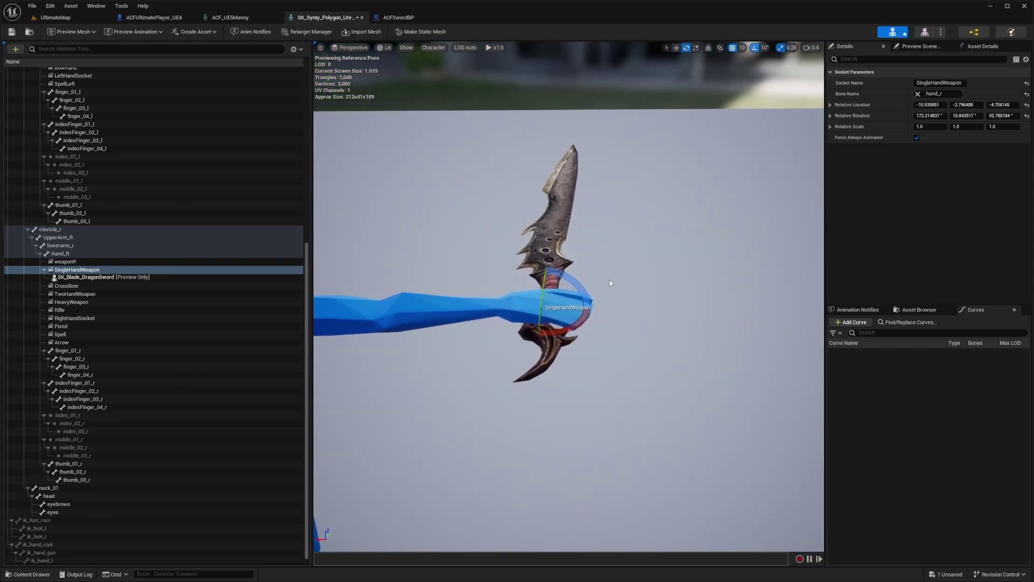
{"action": "left_click_drag", "start_coordinate": [517, 300], "coordinate": [525, 299]}
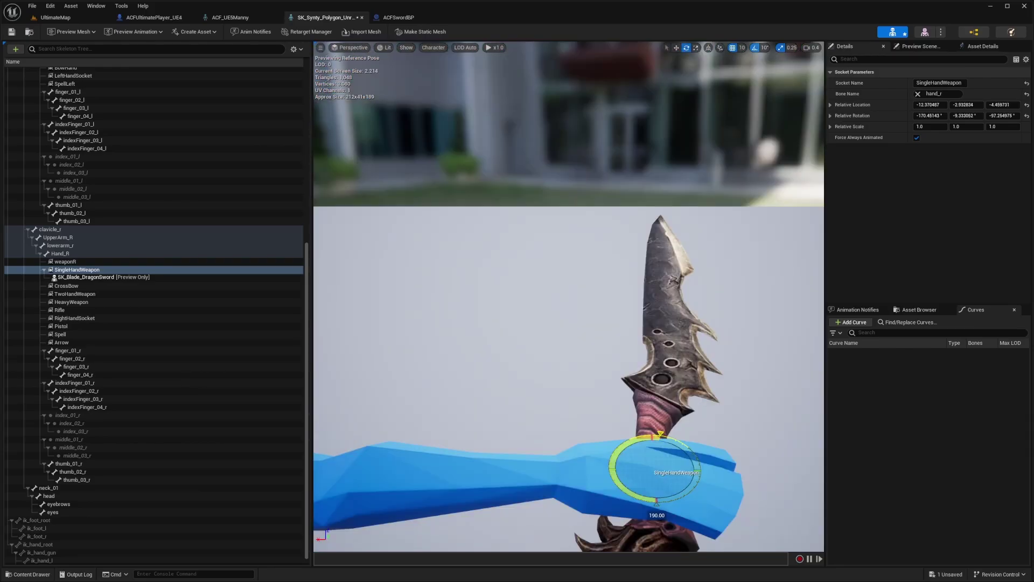
{"action": "right_click_drag", "start_coordinate": [612, 462], "coordinate": [717, 377]}
Play-test UltimateMap full screen with the sword drawn, checking its orientation in the hand from several angles, and end the session
{"action": "left_click", "coordinate": [55, 17]}
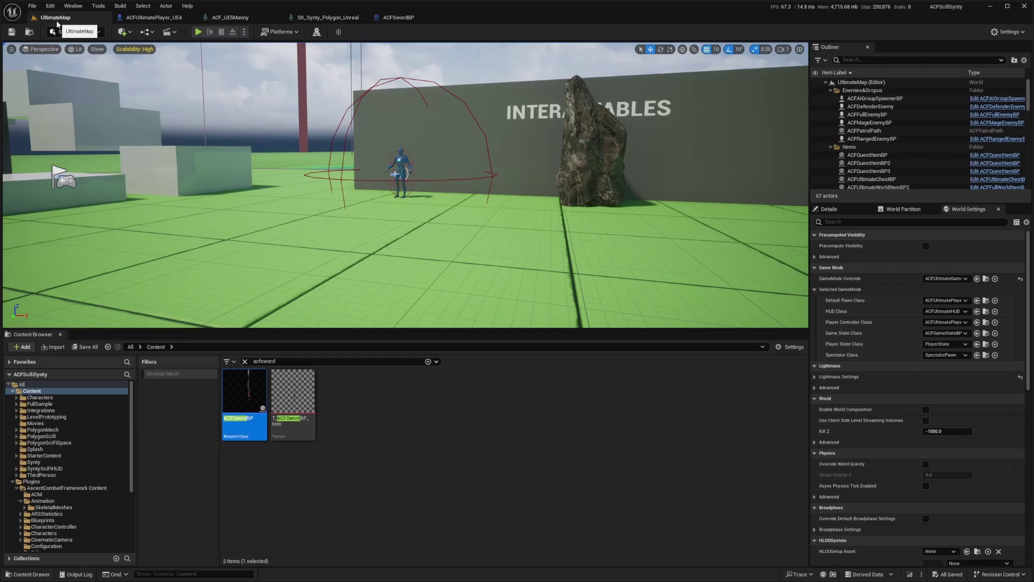
{"action": "left_click", "coordinate": [198, 31]}
{"action": "key", "text": "F11"}
{"action": "key", "text": "1"}
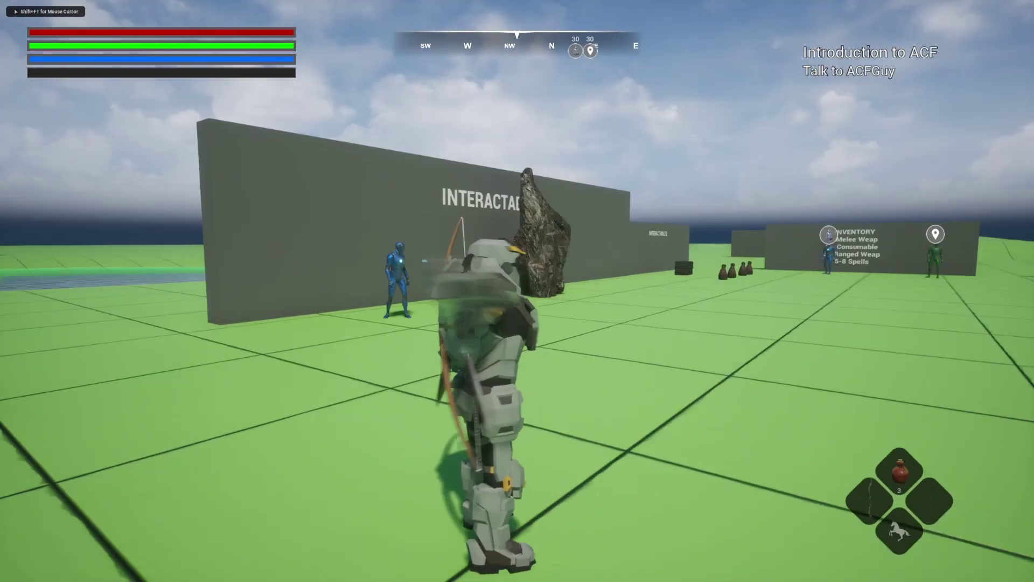
{"action": "key", "text": "w"}
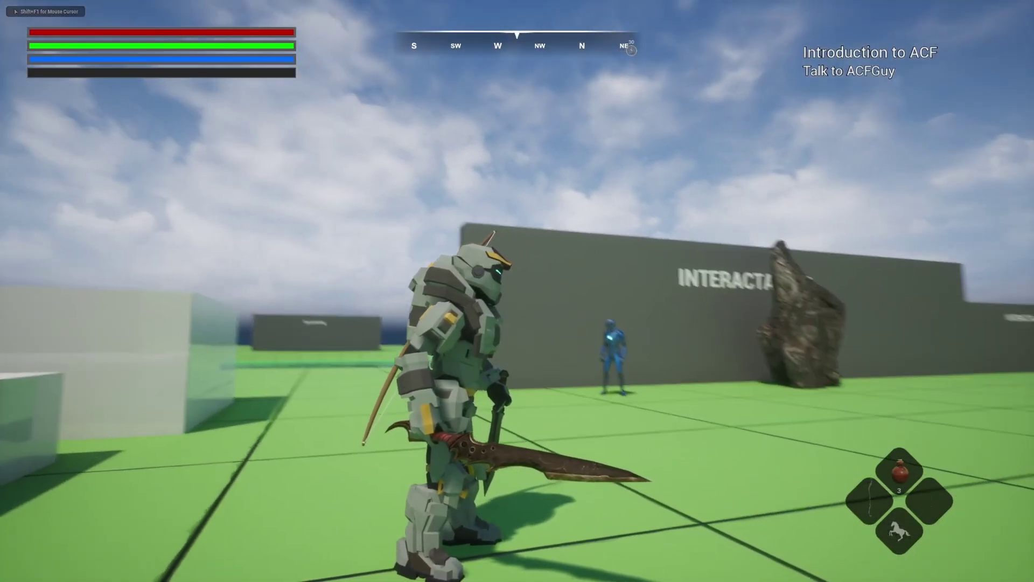
{"action": "key", "text": "s"}
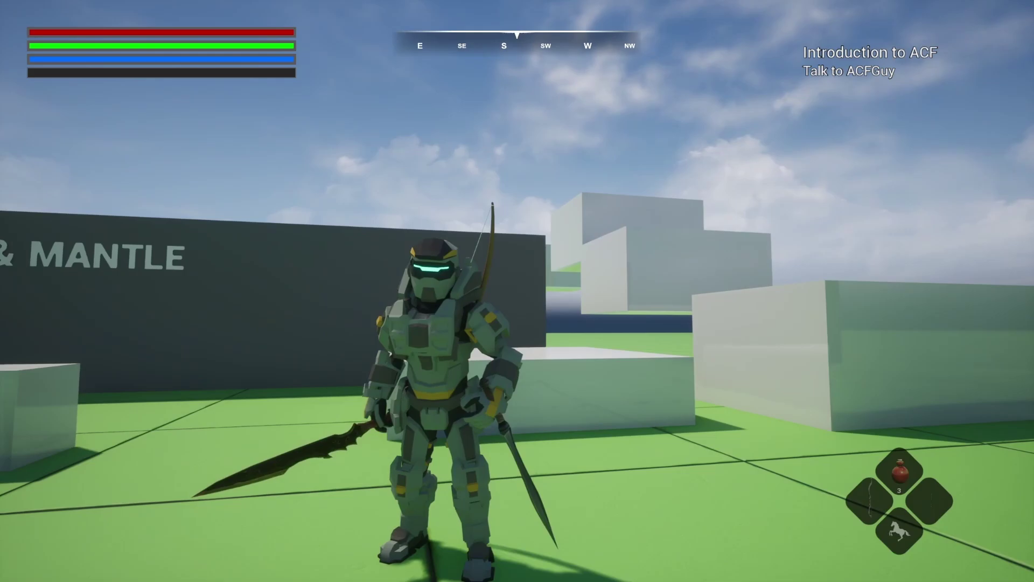
{"action": "key", "text": "d"}
{"action": "key", "text": "s"}
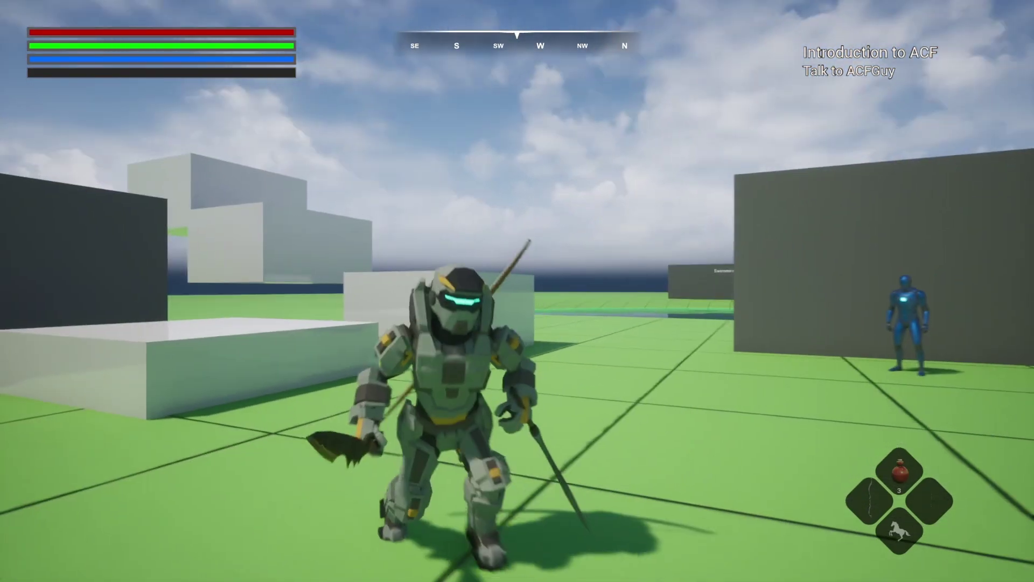
{"action": "key", "text": "Escape"}
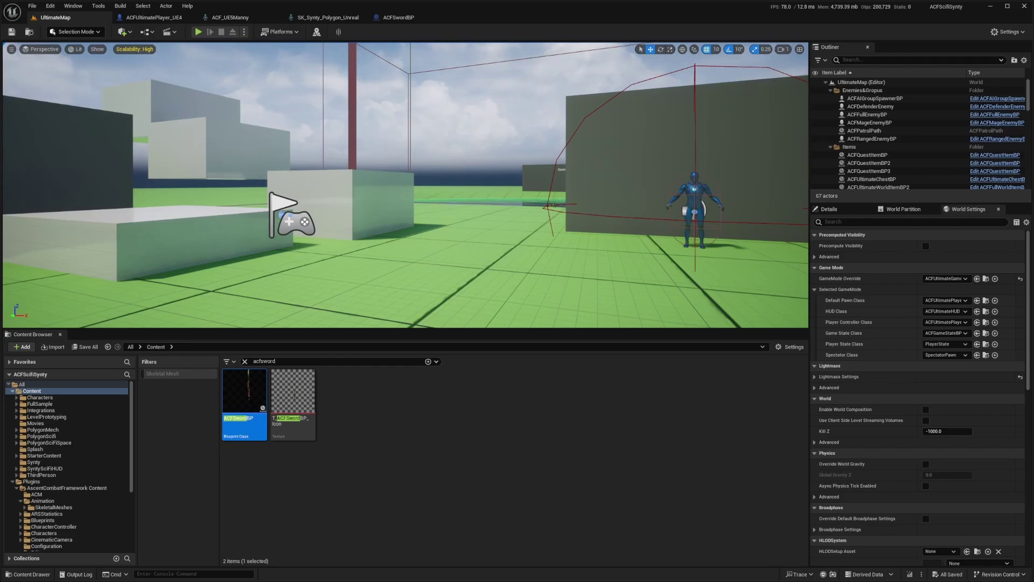
Attach the SK_Blade_DragonSword preview asset to the SHSwordEquip socket on the Synty skeleton's spine_03 bone and check its placement behind the back
{"action": "left_click", "coordinate": [327, 17]}
{"action": "scroll", "coordinate": [124, 269], "scroll_direction": "up", "scroll_amount": 6}
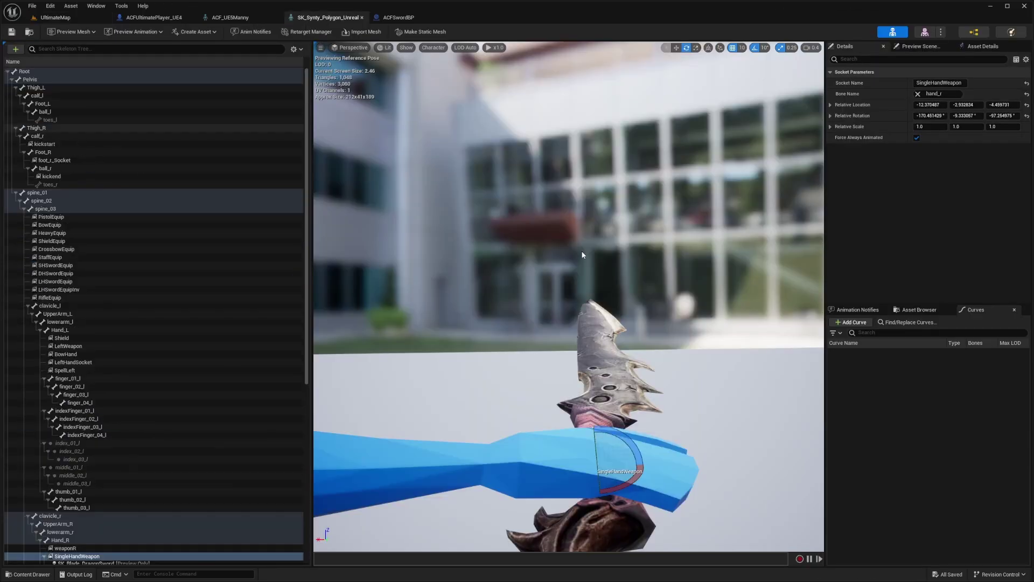
{"action": "key", "text": "a"}
{"action": "right_click_drag", "start_coordinate": [582, 254], "coordinate": [582, 307]}
{"action": "key", "text": "s"}
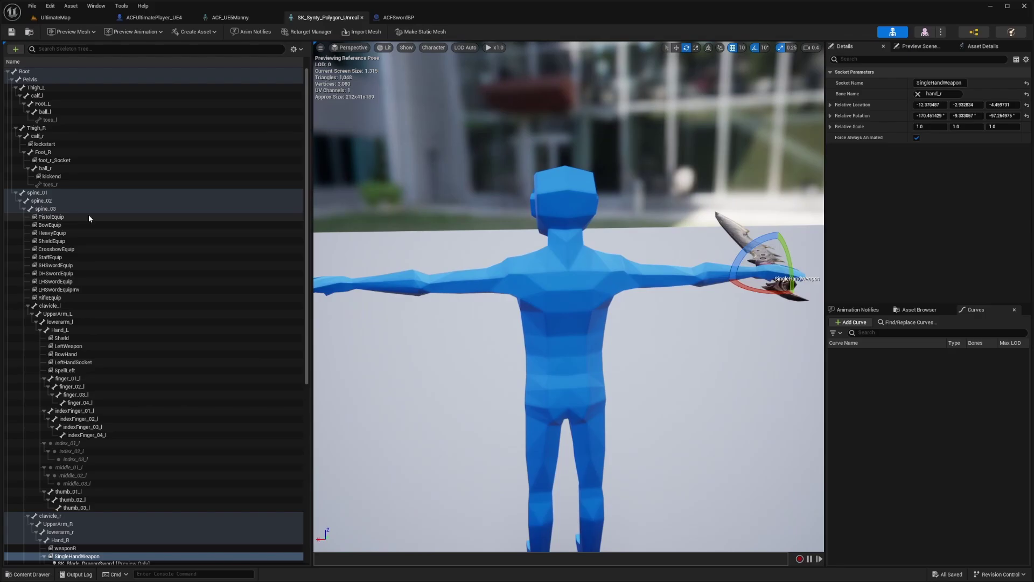
{"action": "left_click", "coordinate": [53, 266]}
{"action": "right_click", "coordinate": [62, 267]}
{"action": "mouse_move", "coordinate": [115, 363]}
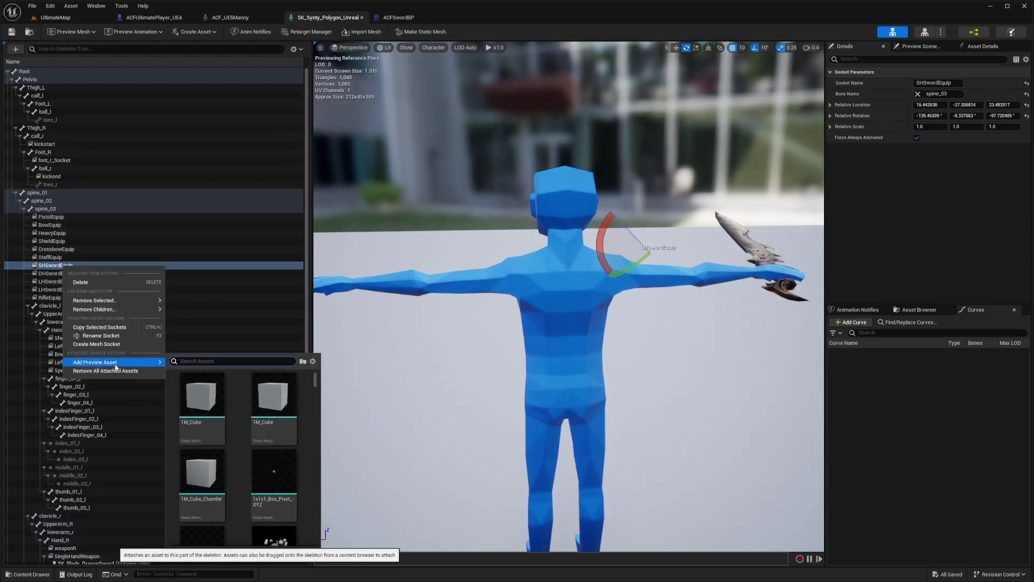
{"action": "type", "text": "sword"}
{"action": "scroll", "coordinate": [194, 431], "scroll_direction": "down", "scroll_amount": 3}
{"action": "left_click", "coordinate": [201, 462]}
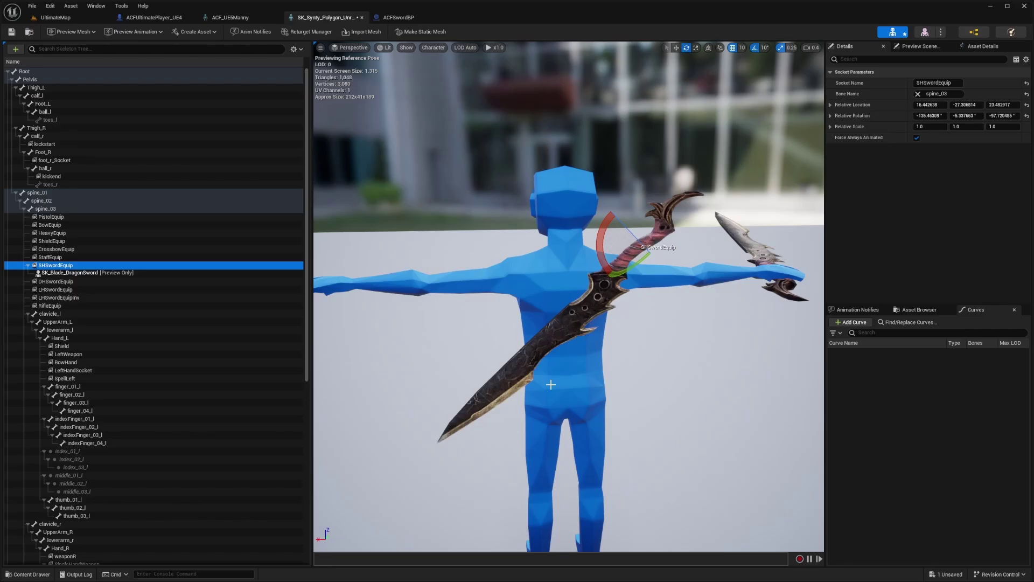
{"action": "right_click_drag", "start_coordinate": [551, 385], "coordinate": [409, 388]}
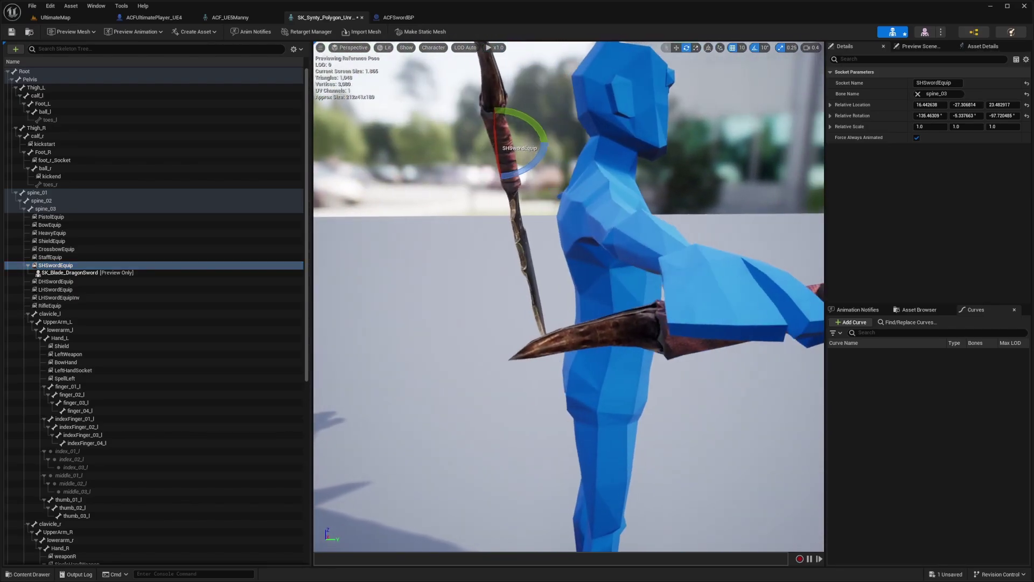
{"action": "left_click_drag", "start_coordinate": [474, 364], "coordinate": [492, 205]}
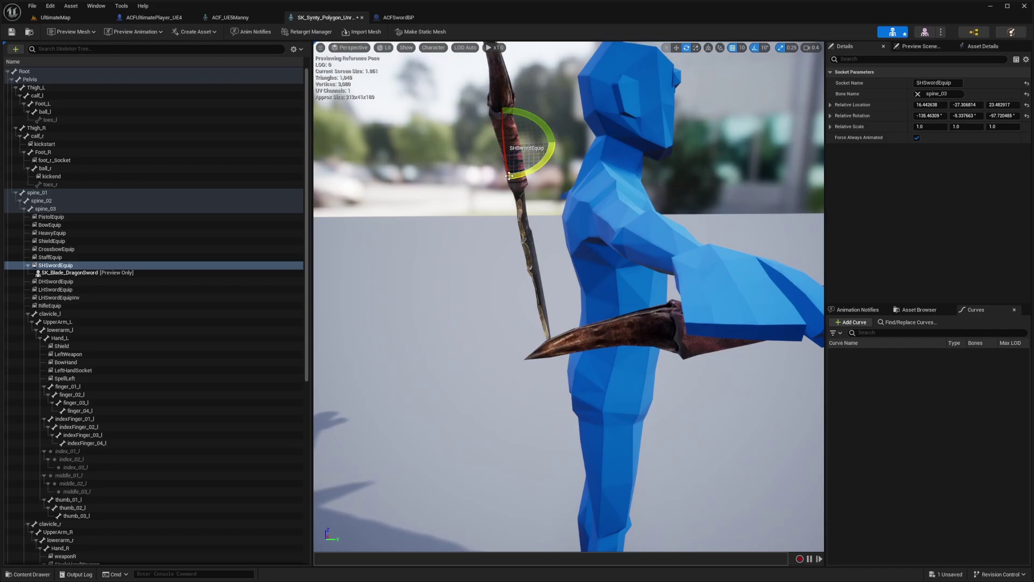
{"action": "right_click_drag", "start_coordinate": [514, 193], "coordinate": [547, 185]}
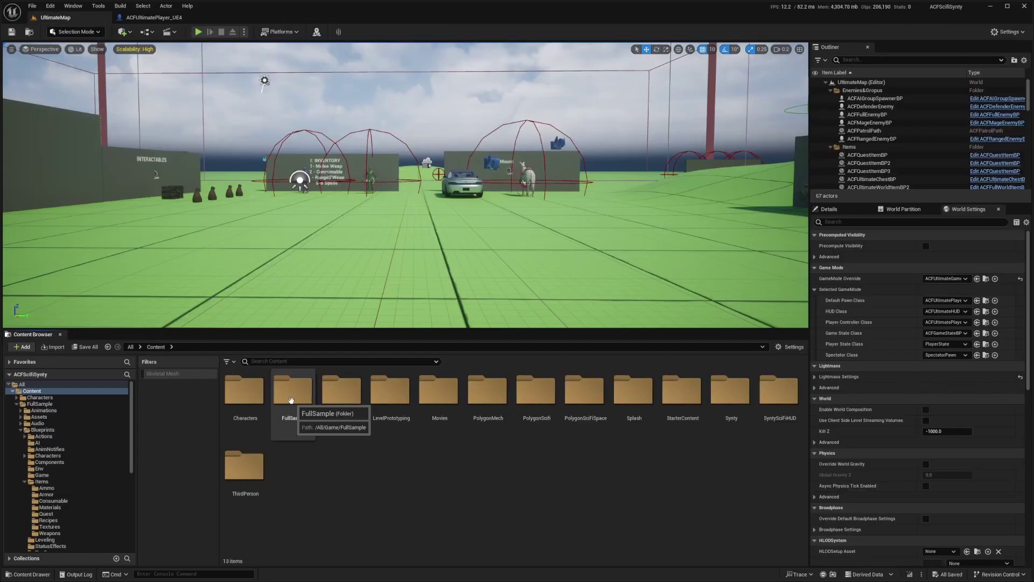
Open the ACFPistolBP blueprint from FullSample/Blueprints/Items/Weapons
{"action": "double_click", "coordinate": [291, 401]}
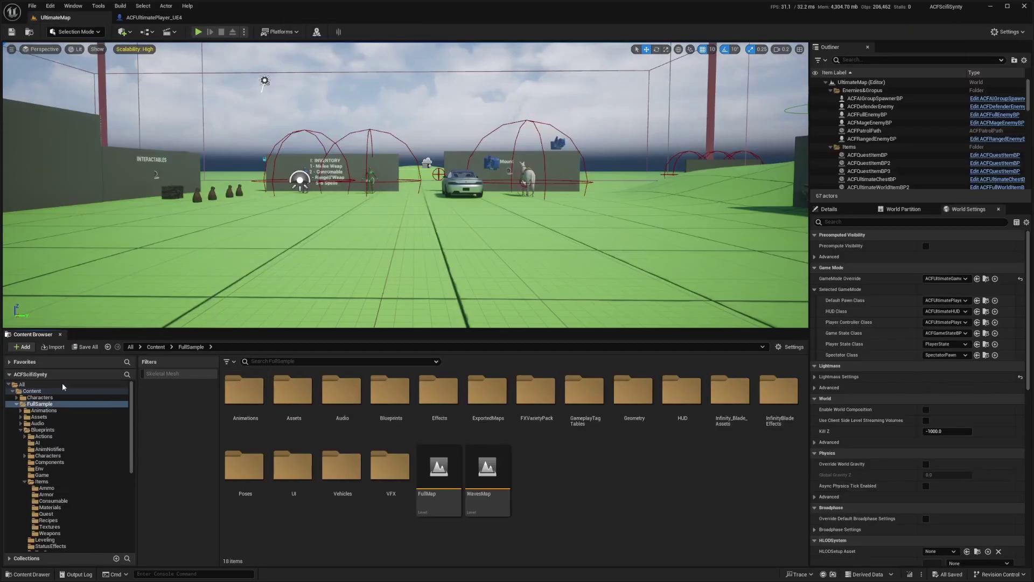
{"action": "left_click", "coordinate": [39, 391]}
{"action": "double_click", "coordinate": [290, 401]}
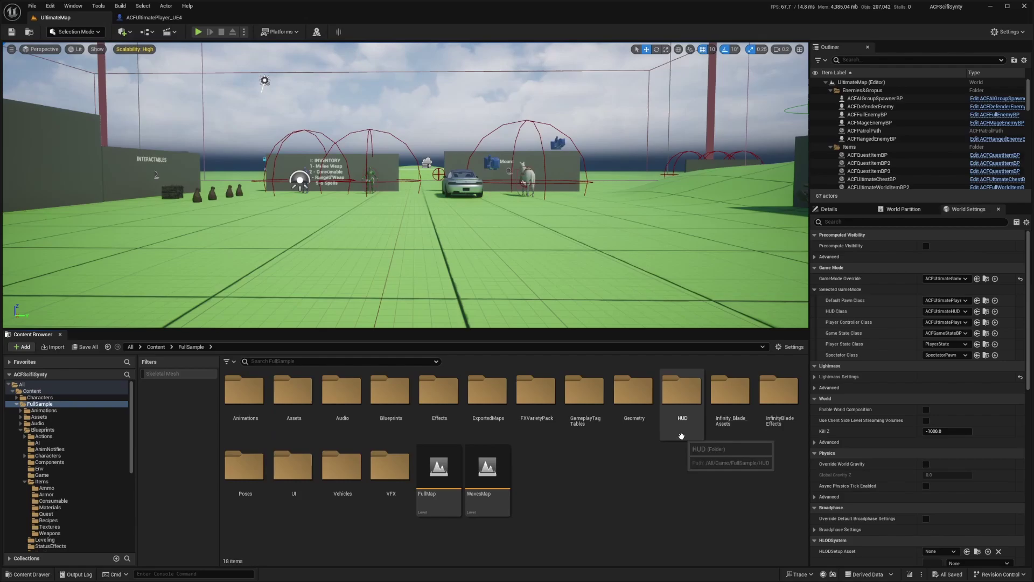
{"action": "double_click", "coordinate": [377, 416]}
{"action": "double_click", "coordinate": [584, 389]}
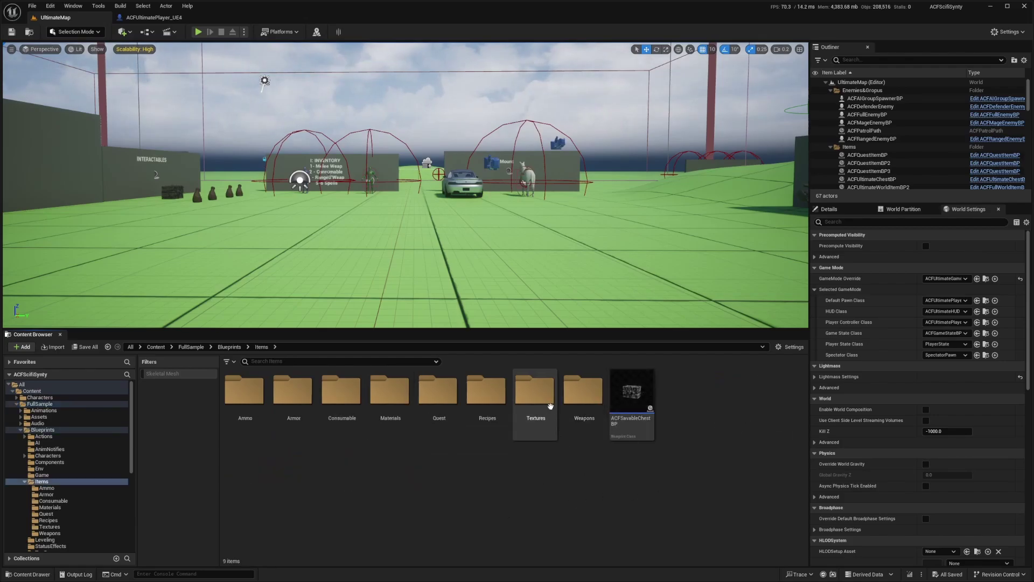
{"action": "double_click", "coordinate": [584, 389]}
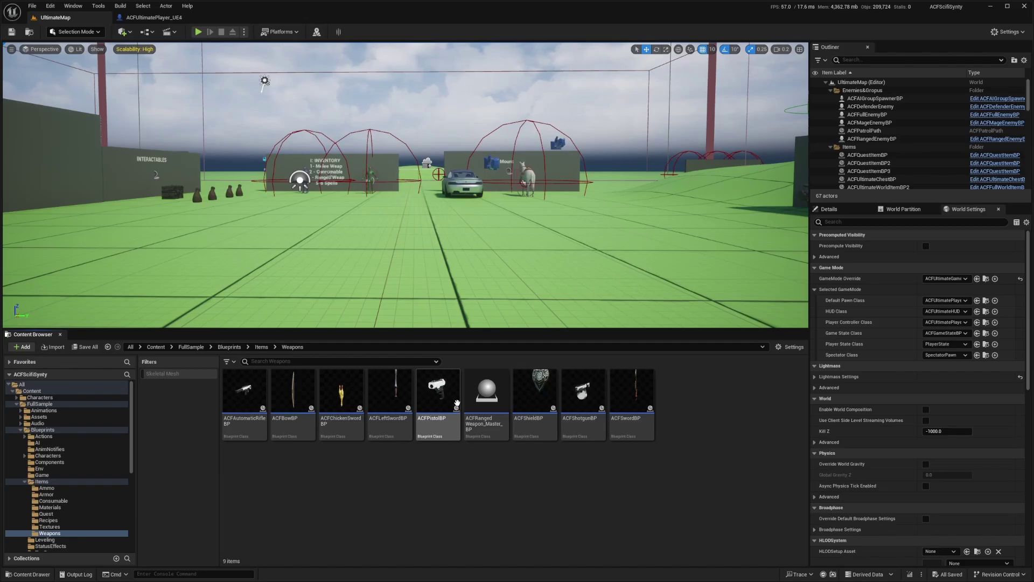
{"action": "double_click", "coordinate": [438, 393]}
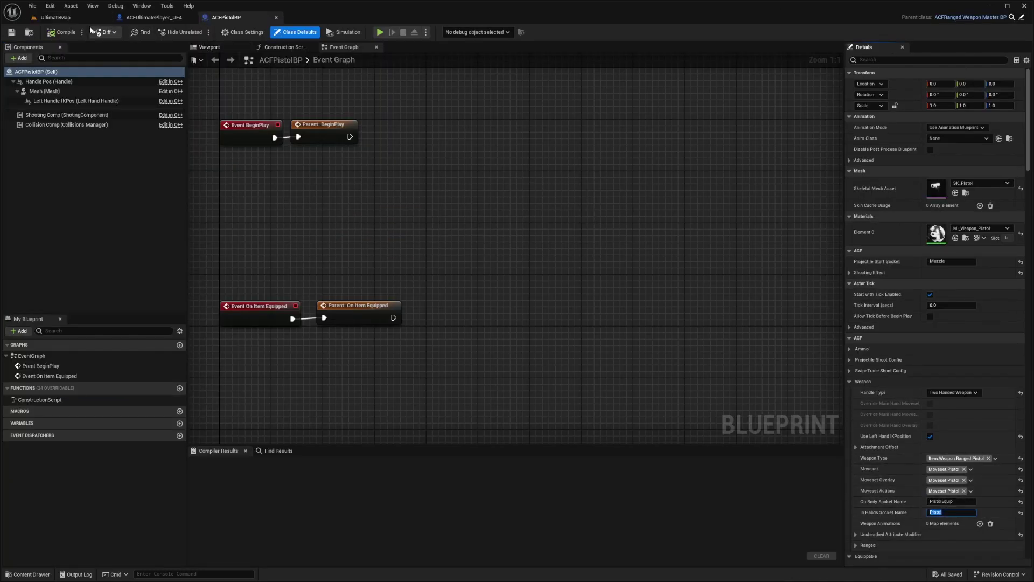
Open ACFShotgunBP in the full blueprint editor and examine its on-body and in-hands socket names
{"action": "left_click", "coordinate": [54, 17]}
{"action": "double_click", "coordinate": [582, 409]}
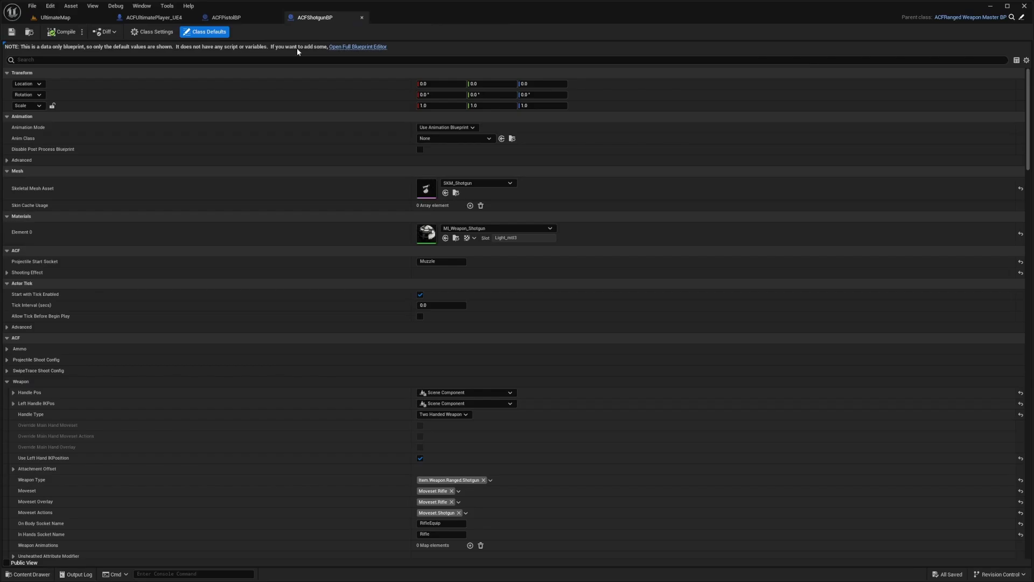
{"action": "left_click", "coordinate": [349, 46]}
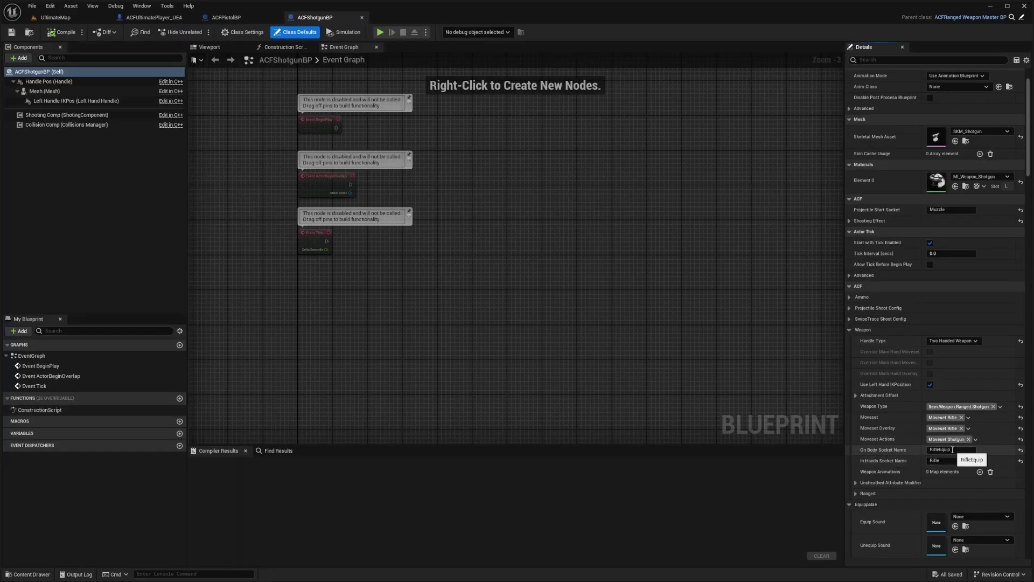
Move the Synty skeleton's Rifle socket to about -21.30, -4.93, 12.01 and rotate it to about 83.97°, -12.79°, -86.13° so the rifle sits in the right hand
{"action": "left_click", "coordinate": [63, 18]}
{"action": "left_click", "coordinate": [141, 18]}
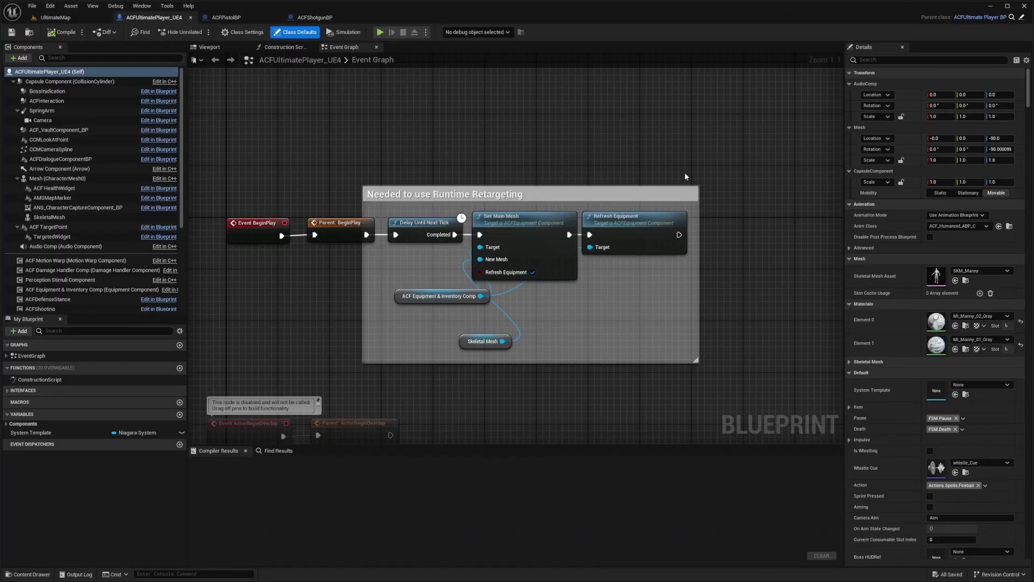
{"action": "key", "text": "ctrl+Tab"}
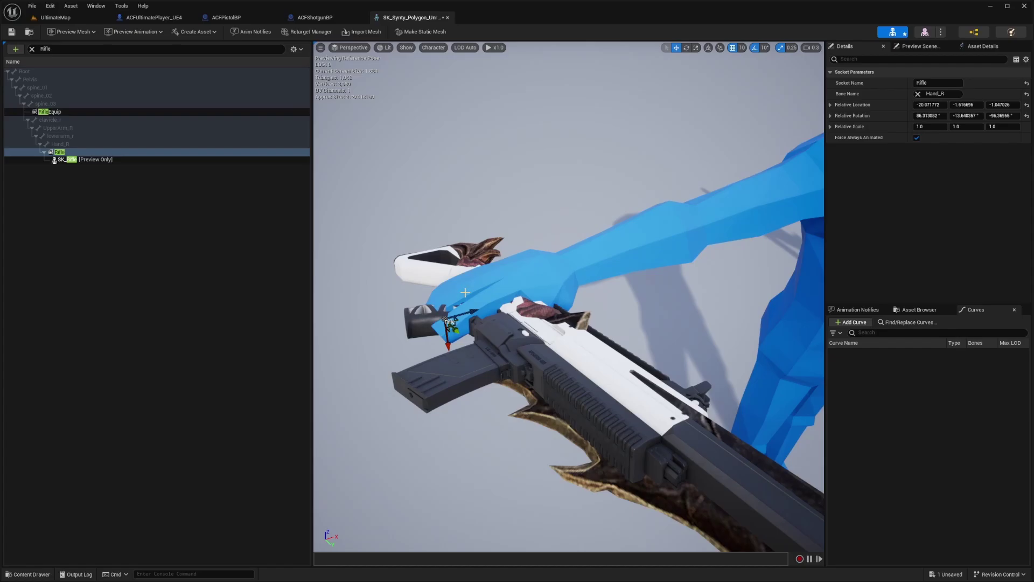
{"action": "left_click_drag", "start_coordinate": [447, 339], "coordinate": [444, 288]}
{"action": "key", "text": "e"}
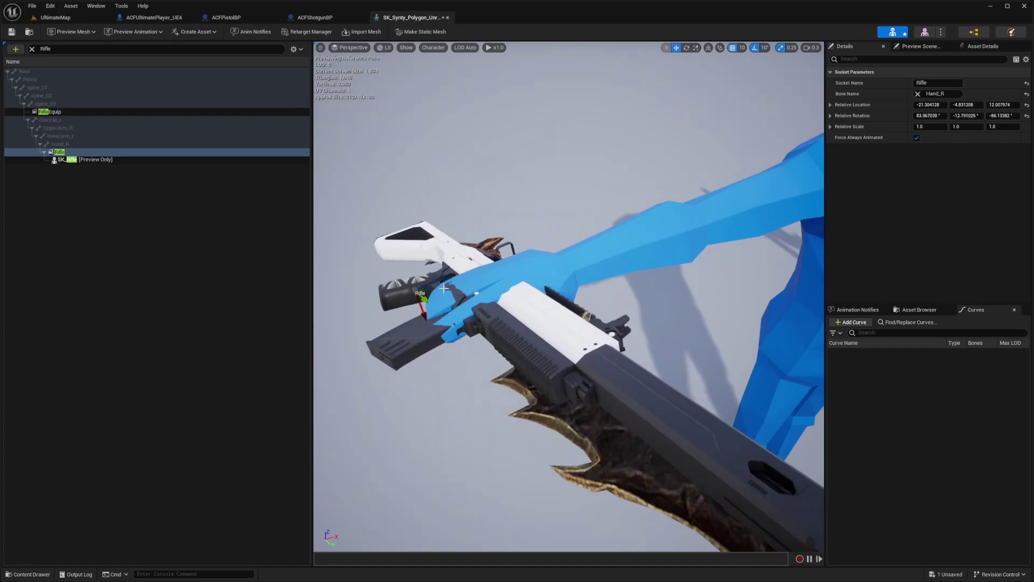
Play-test UltimateMap, detach the camera from the player to inspect the held gun, and enlarge the level viewport
{"action": "left_click", "coordinate": [56, 18]}
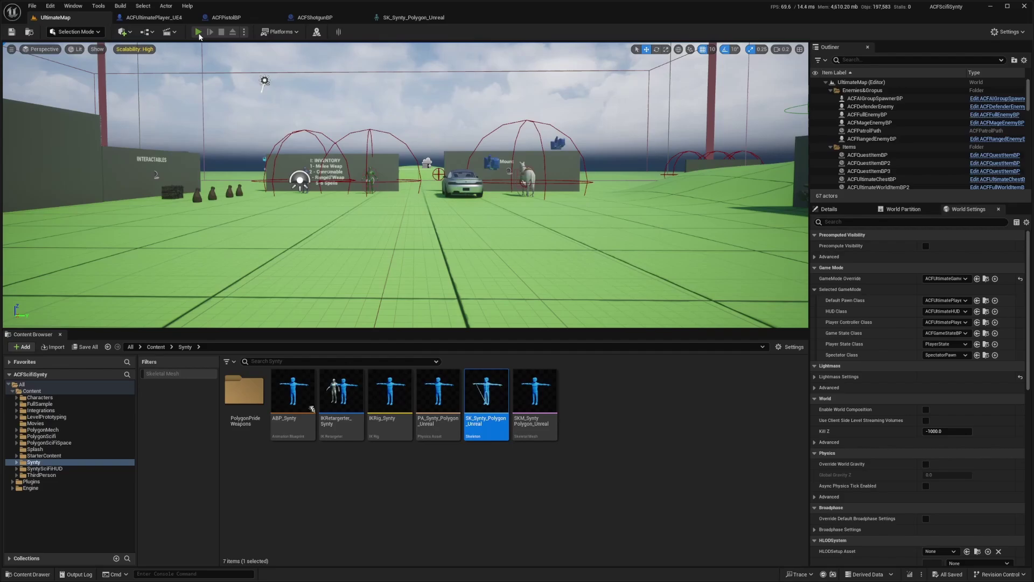
{"action": "left_click", "coordinate": [199, 32]}
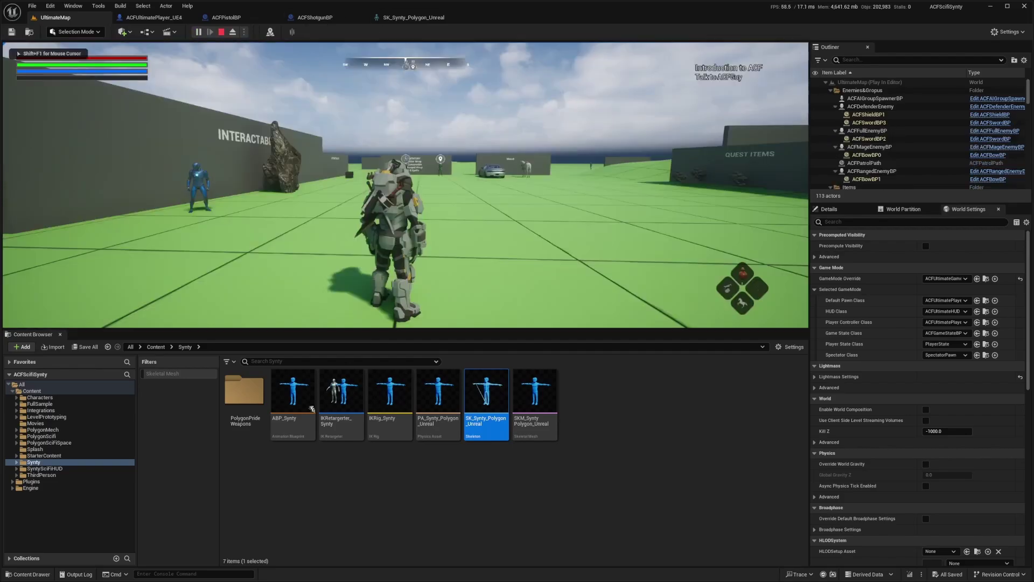
{"action": "key", "text": "F8"}
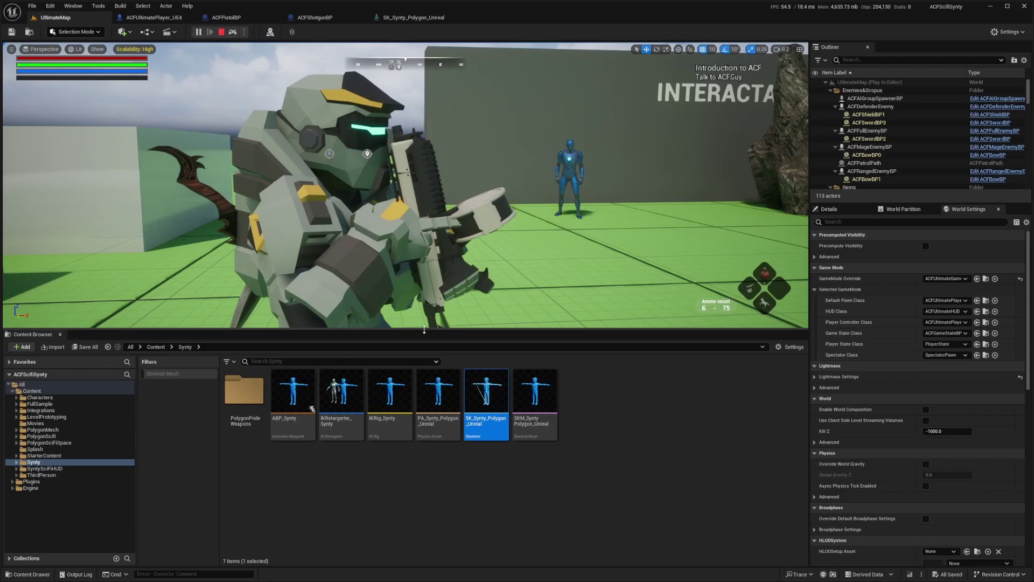
{"action": "left_click_drag", "start_coordinate": [423, 329], "coordinate": [422, 457]}
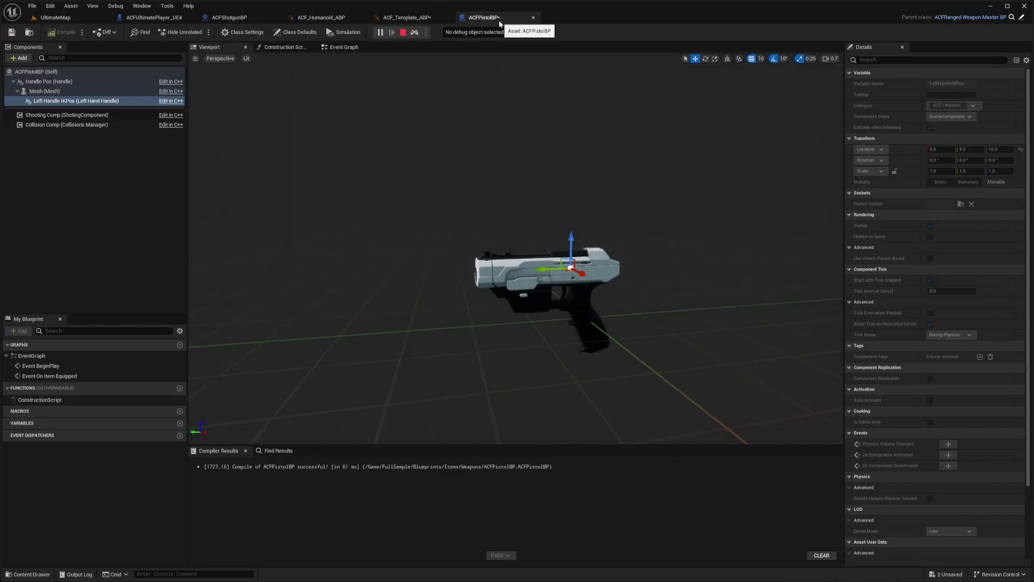
Show ACFShotgunBP's 3D viewport, then detach ACFPistolBP into its own window and size it to sit beside the running level view
{"action": "left_click", "coordinate": [231, 18]}
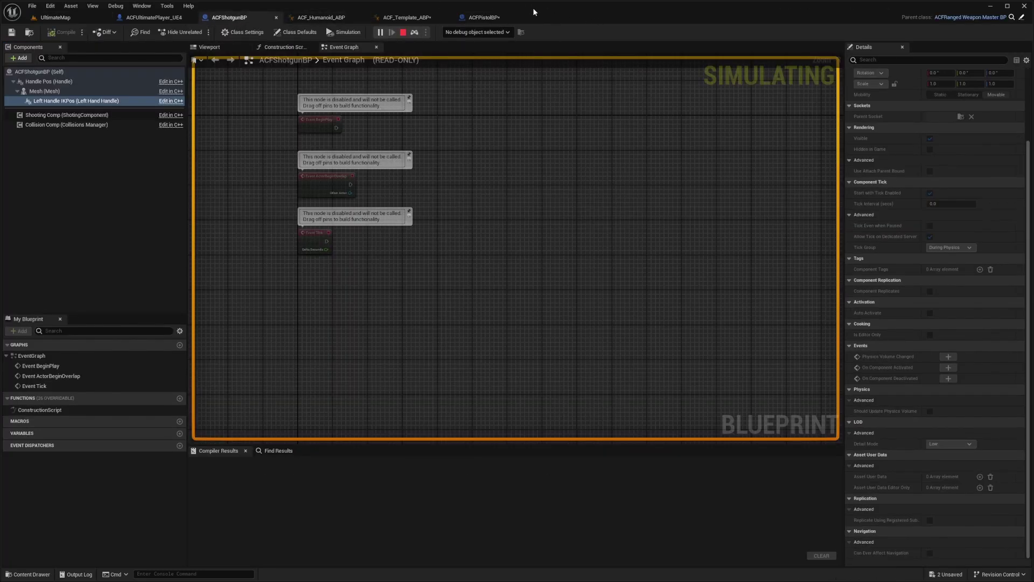
{"action": "left_click", "coordinate": [209, 48]}
{"action": "left_click", "coordinate": [482, 18]}
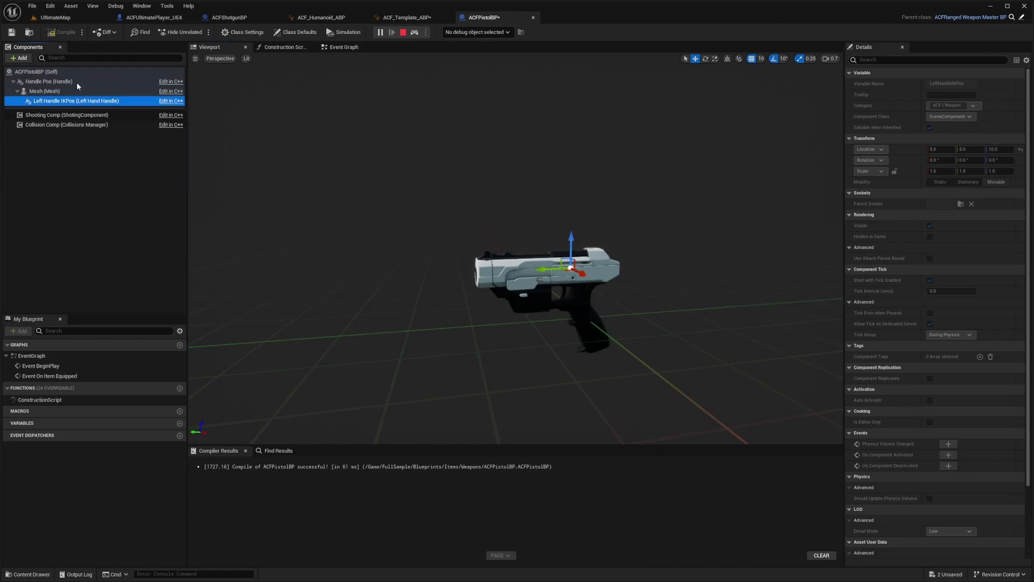
{"action": "left_click_drag", "start_coordinate": [468, 18], "coordinate": [652, 133]}
{"action": "left_click", "coordinate": [56, 18]}
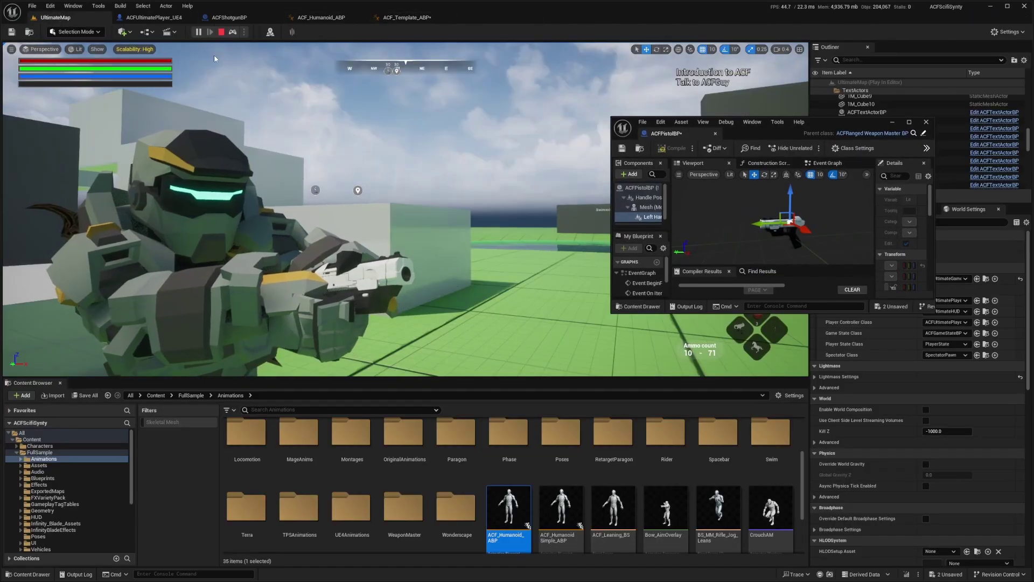
{"action": "left_click_drag", "start_coordinate": [822, 122], "coordinate": [772, 23]}
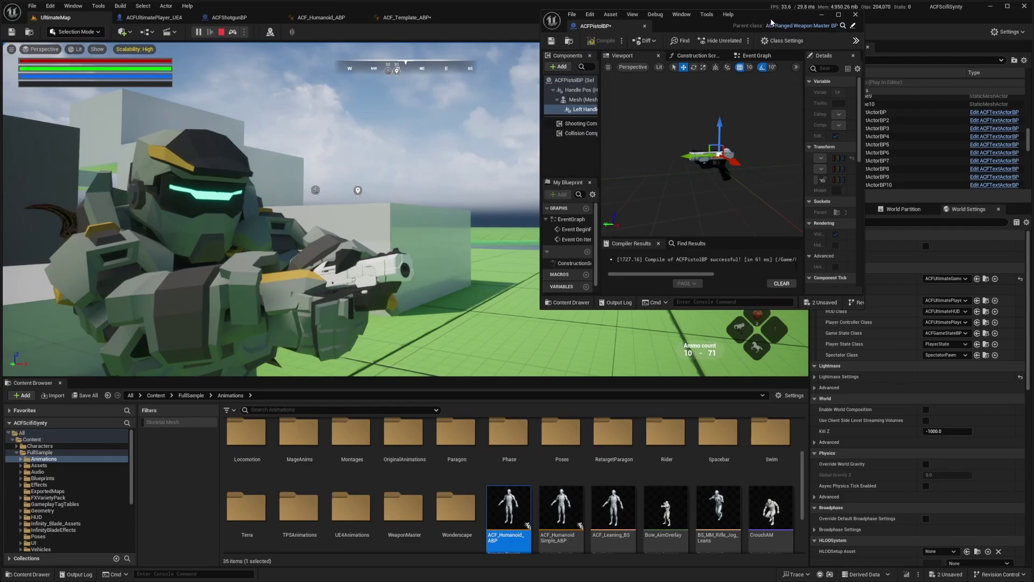
{"action": "left_click_drag", "start_coordinate": [867, 312], "coordinate": [1001, 526]}
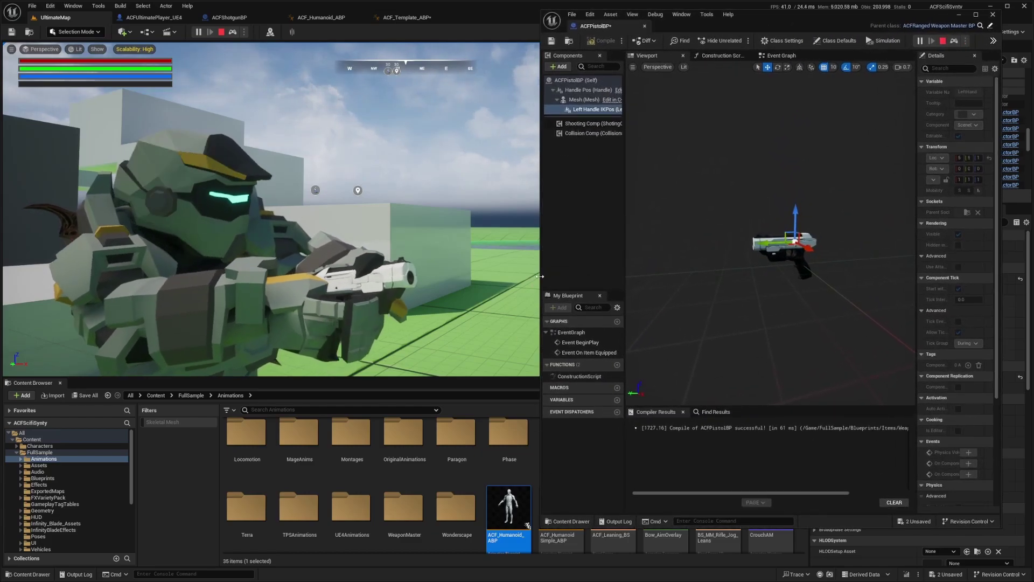
{"action": "left_click_drag", "start_coordinate": [539, 277], "coordinate": [501, 276]}
Reposition ACFPistolBP's Left Handle IKPos component along the pistol while watching the character's left hand in the running level
{"action": "left_click", "coordinate": [543, 112]}
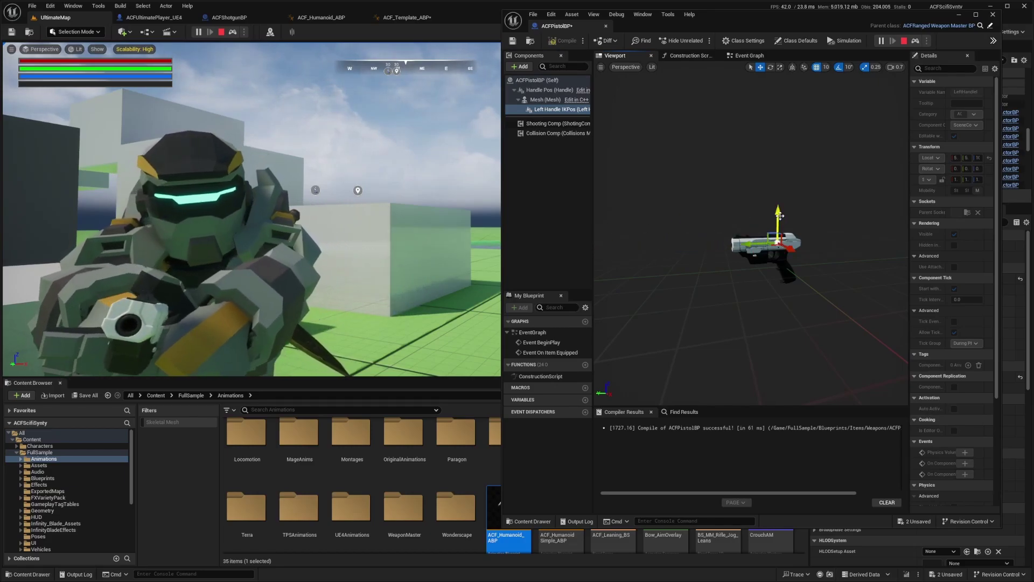
{"action": "left_click_drag", "start_coordinate": [780, 215], "coordinate": [780, 260]}
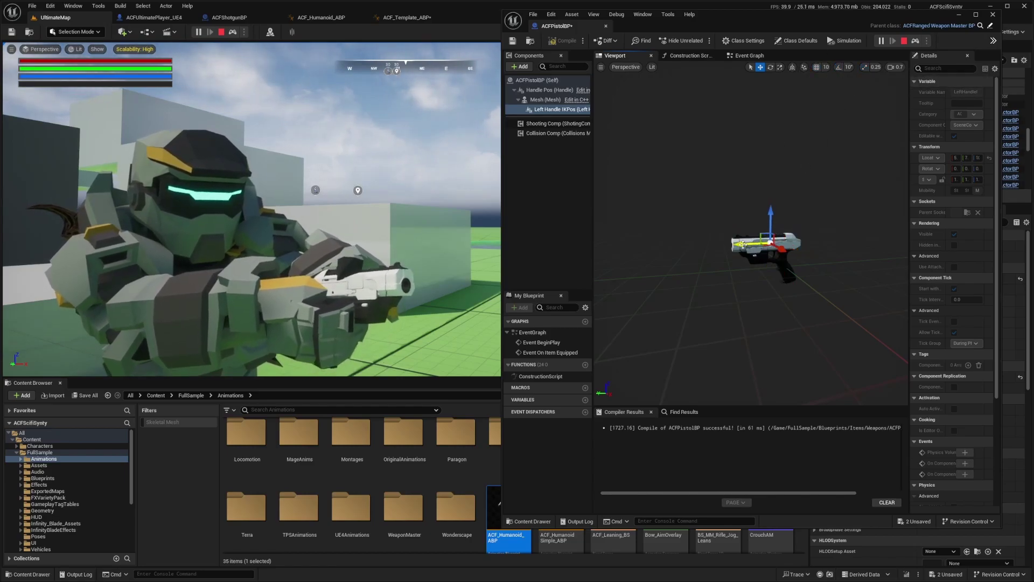
{"action": "left_click_drag", "start_coordinate": [795, 237], "coordinate": [788, 237]}
{"action": "left_click_drag", "start_coordinate": [832, 250], "coordinate": [841, 258]}
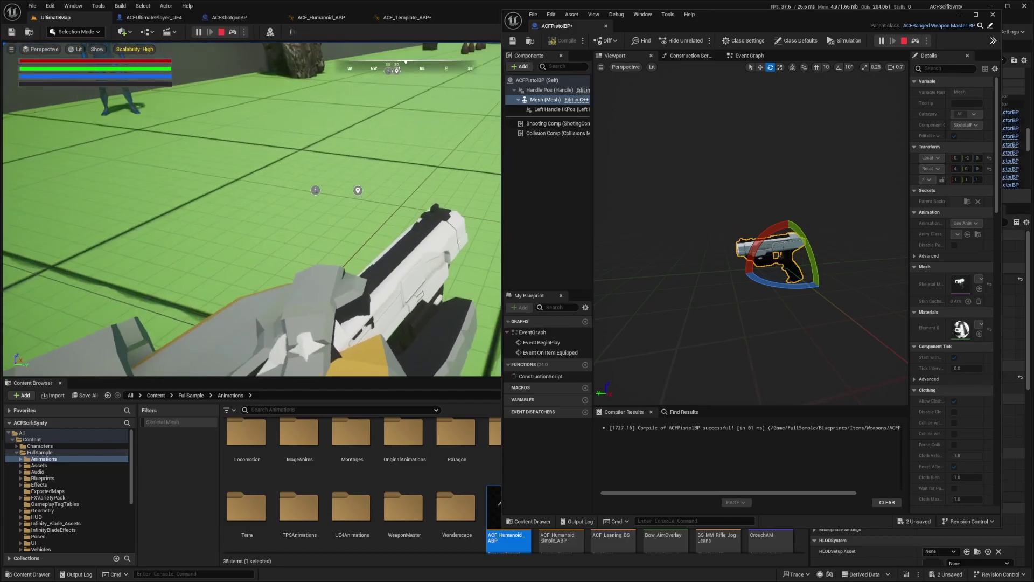
Rotate the pistol mesh in ACFPistolBP slightly and scale it up uniformly to suit the character's hands
{"action": "left_click_drag", "start_coordinate": [758, 242], "coordinate": [765, 236]}
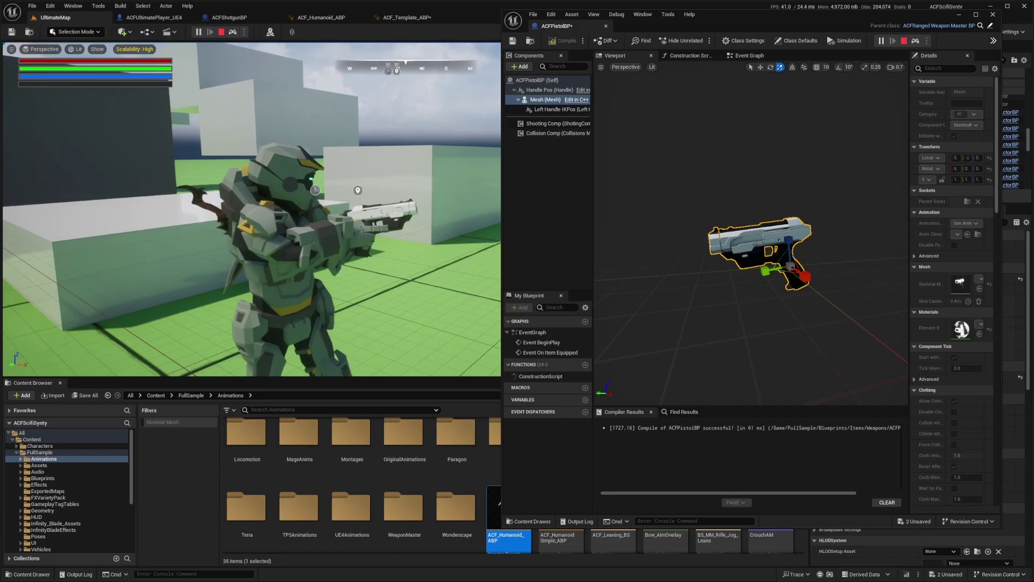
{"action": "left_click_drag", "start_coordinate": [790, 266], "coordinate": [819, 277]}
{"action": "key", "text": "e"}
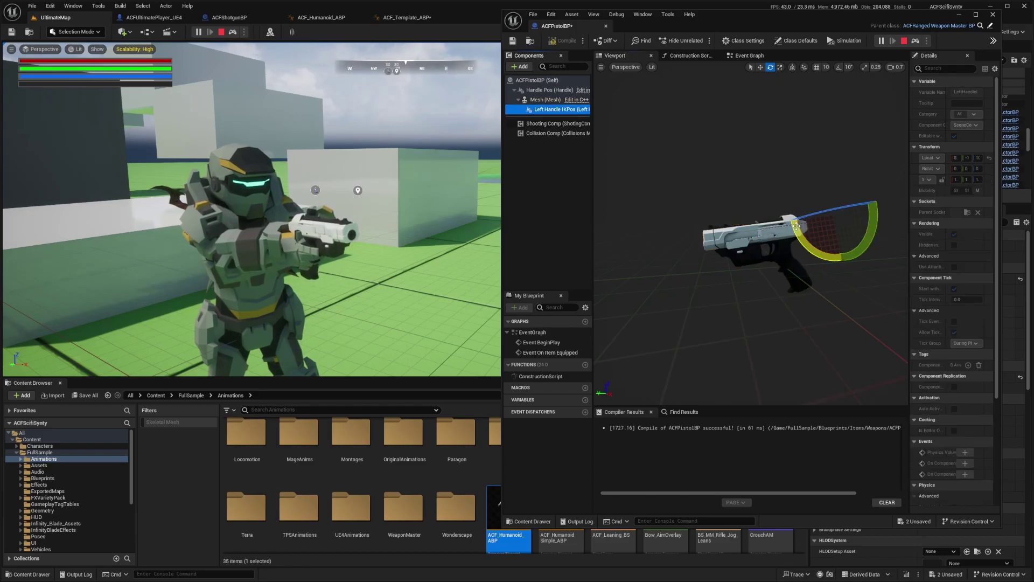
Rotate Left Handle IKPos and move it down beside the pistol's grip, end the play session and compile ACFPistolBP
{"action": "left_click_drag", "start_coordinate": [796, 226], "coordinate": [800, 221]}
{"action": "key", "text": "w"}
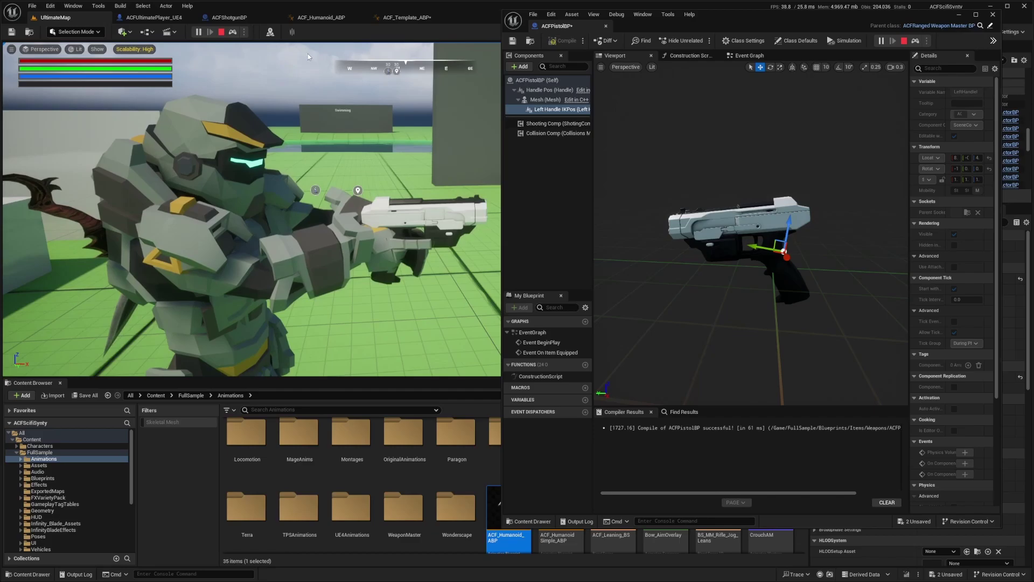
{"action": "left_click", "coordinate": [230, 34]}
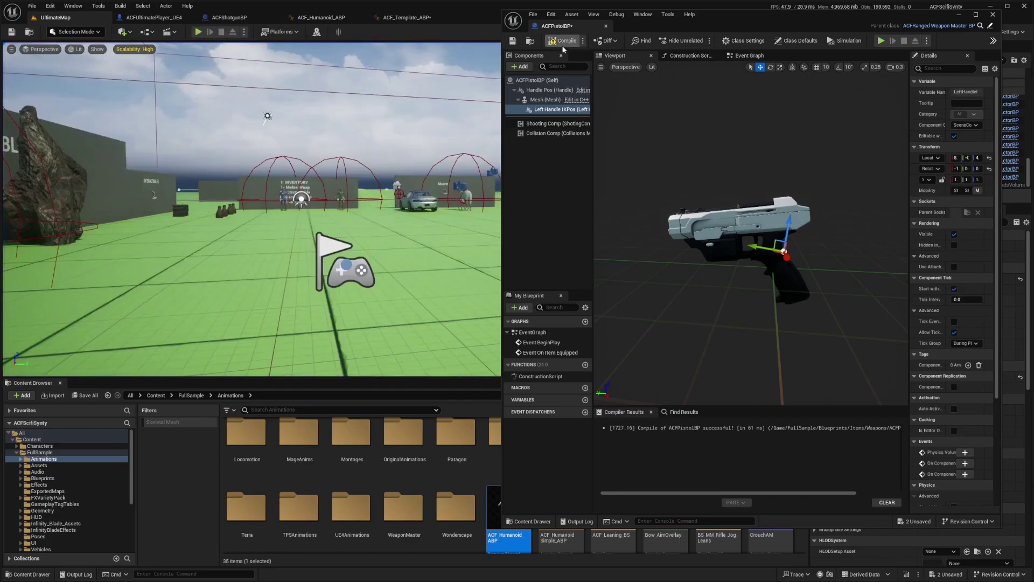
{"action": "left_click", "coordinate": [565, 40]}
Dock ACFShotgunBP in ACFPistolBP's floating window and play the level with the shotgun equipped from the inventory
{"action": "left_click_drag", "start_coordinate": [226, 18], "coordinate": [660, 29]}
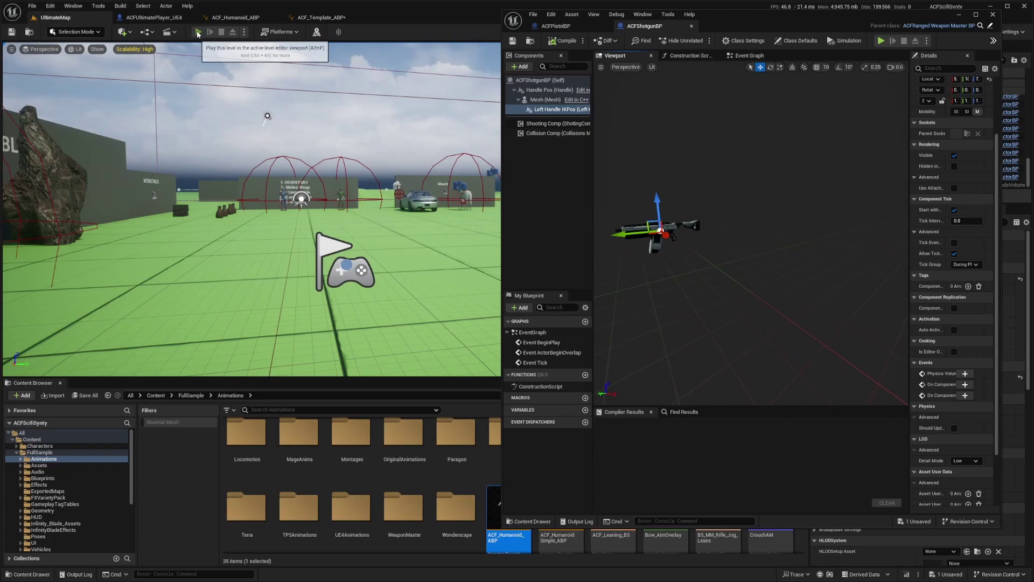
{"action": "key", "text": "i"}
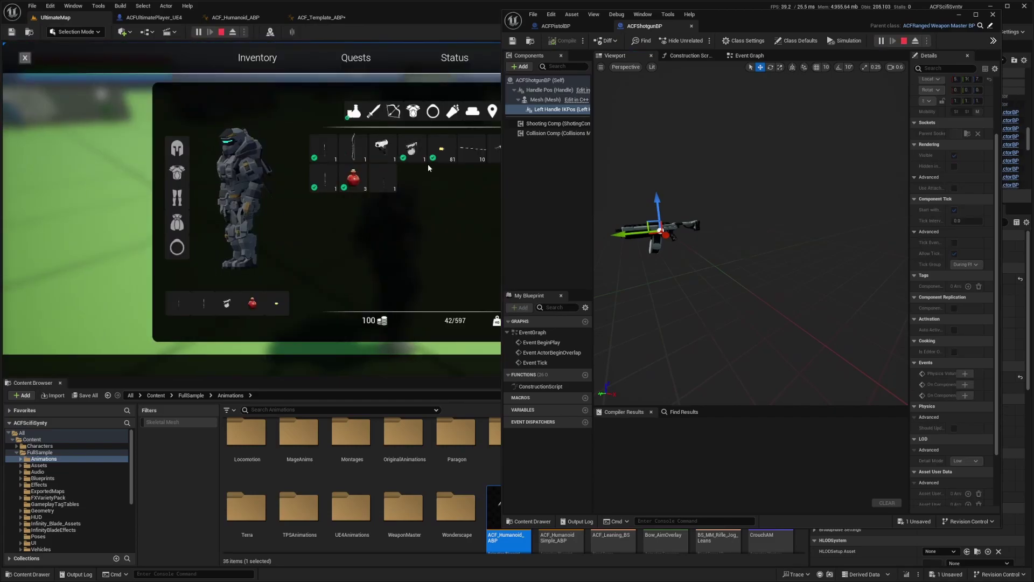
{"action": "key", "text": "i"}
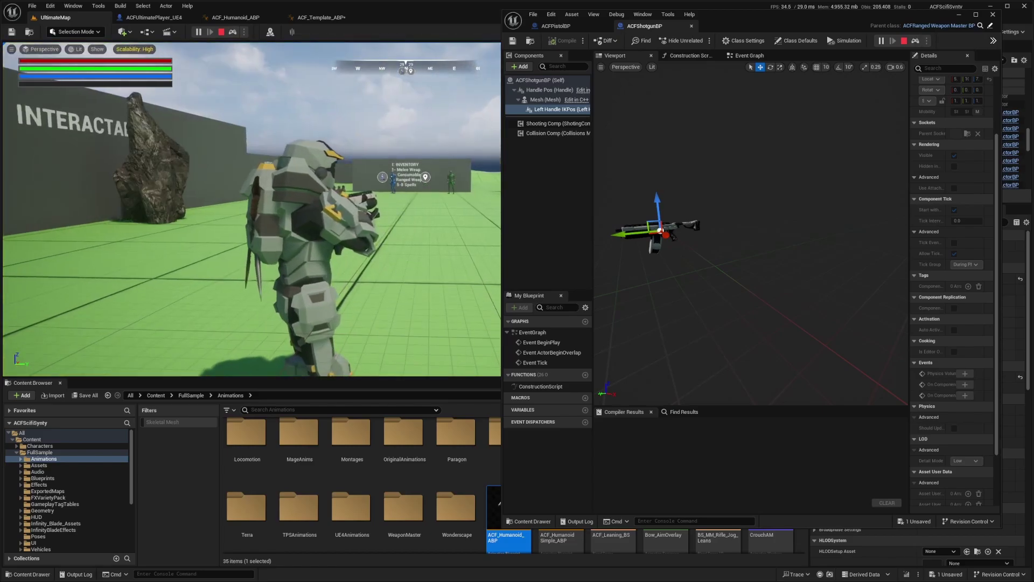
Detach the camera from the player and reposition ACFShotgunBP's Left Handle IKPos while watching the character's left hand on the shotgun
{"action": "key", "text": "F8"}
{"action": "key", "text": "w"}
{"action": "right_click_drag", "start_coordinate": [366, 144], "coordinate": [366, 144]}
{"action": "right_click_drag", "start_coordinate": [751, 240], "coordinate": [750, 239]}
{"action": "key", "text": "w"}
{"action": "scroll", "coordinate": [751, 240], "scroll_direction": "down", "scroll_amount": 3}
{"action": "right_click_drag", "start_coordinate": [679, 192], "coordinate": [678, 192]}
{"action": "key", "text": "w"}
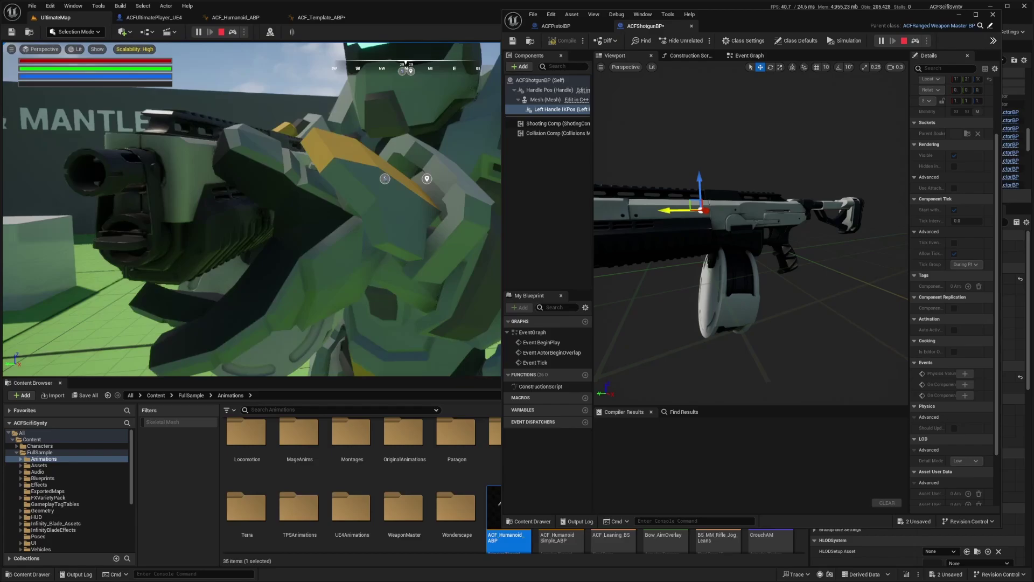
{"action": "key", "text": "a"}
{"action": "right_click_drag", "start_coordinate": [415, 231], "coordinate": [434, 242]}
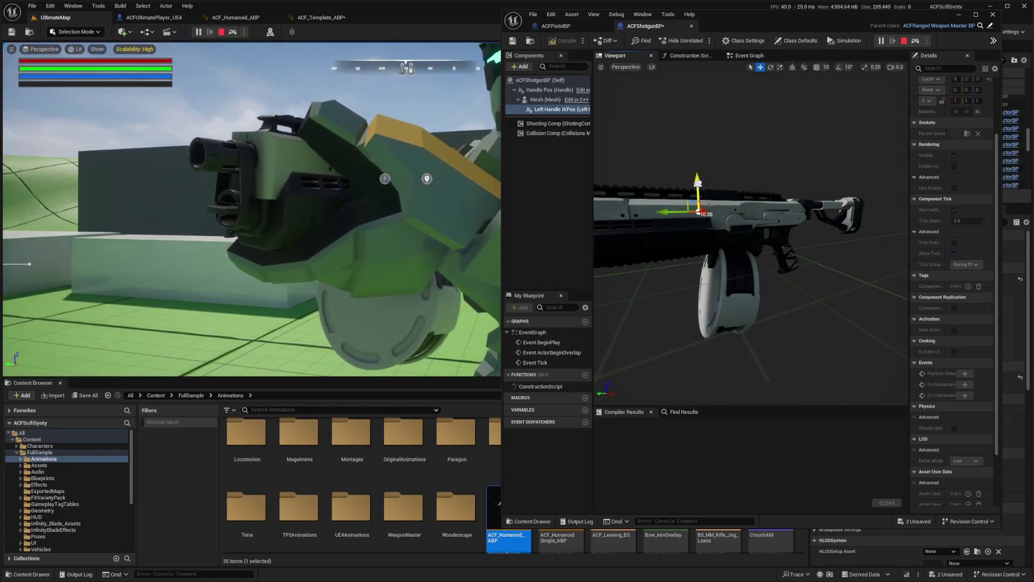
Move Left Handle IKPos back toward the shotgun's grip, end the play session and compile ACFShotgunBP
{"action": "left_click_drag", "start_coordinate": [696, 208], "coordinate": [711, 208]}
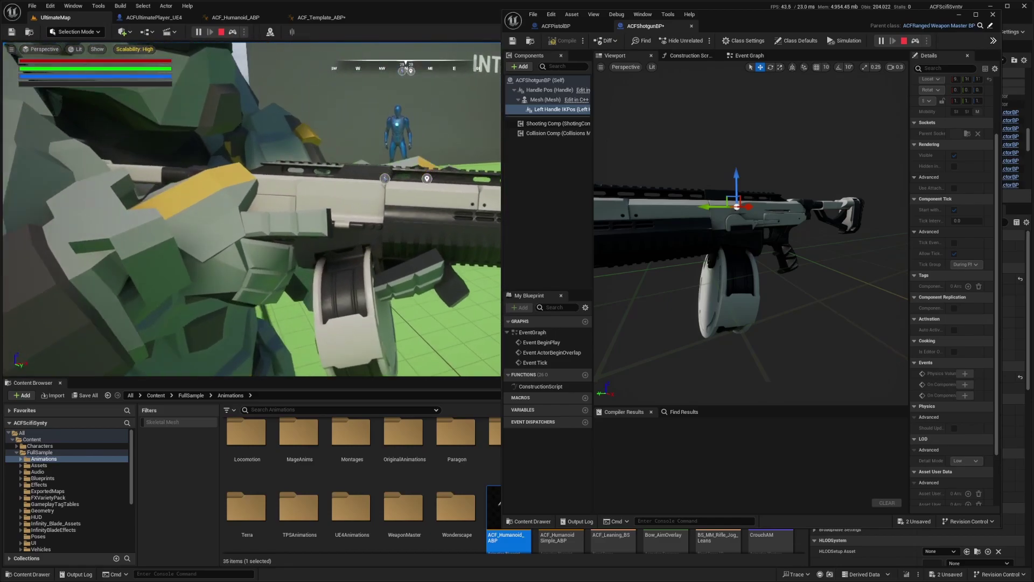
{"action": "key", "text": "Escape"}
{"action": "left_click", "coordinate": [561, 41]}
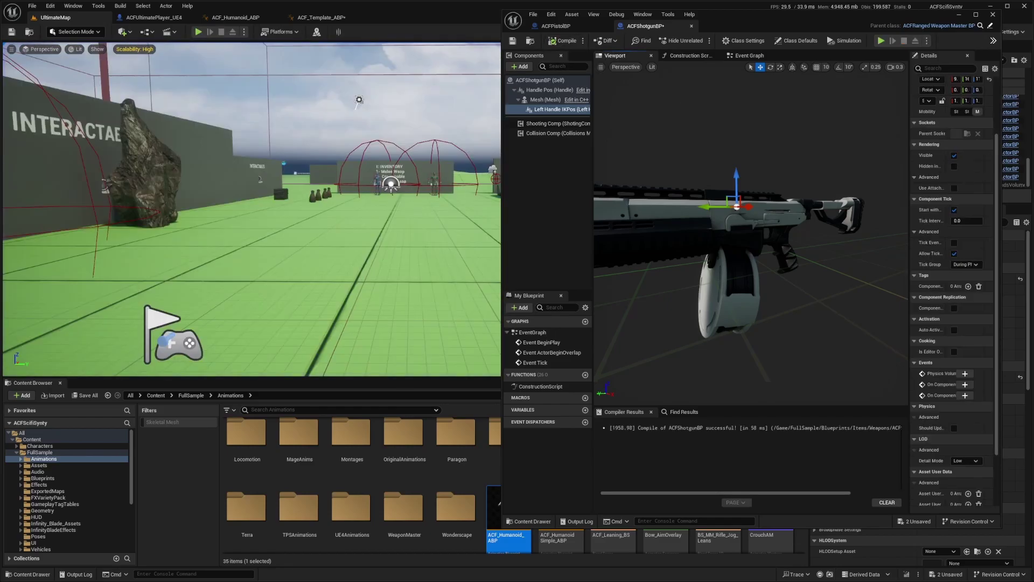
Dock both weapon blueprints back in the main editor and play the level full screen with the pistol equipped and drawn
{"action": "left_click", "coordinate": [566, 30]}
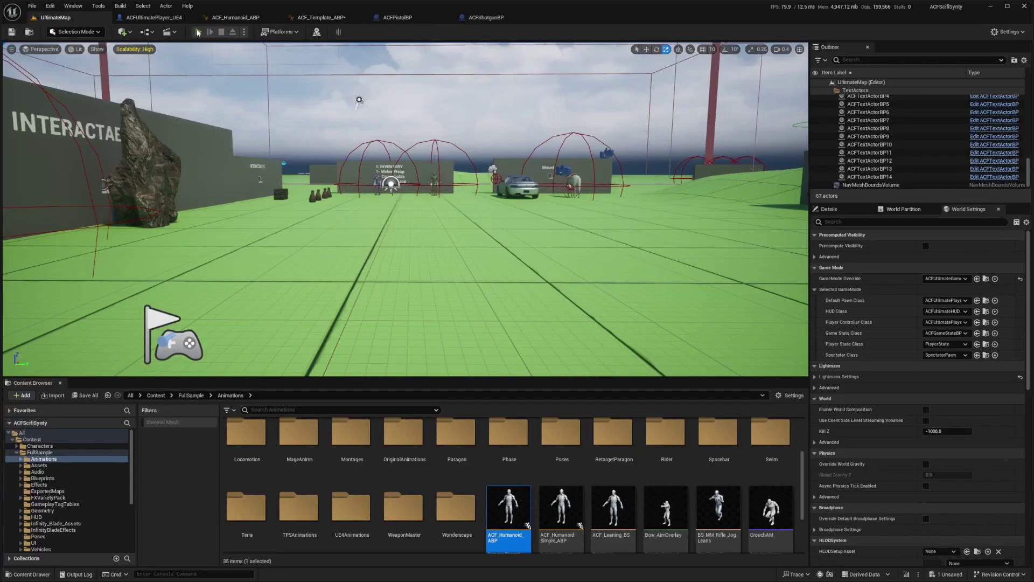
{"action": "left_click", "coordinate": [198, 31]}
{"action": "key", "text": "i"}
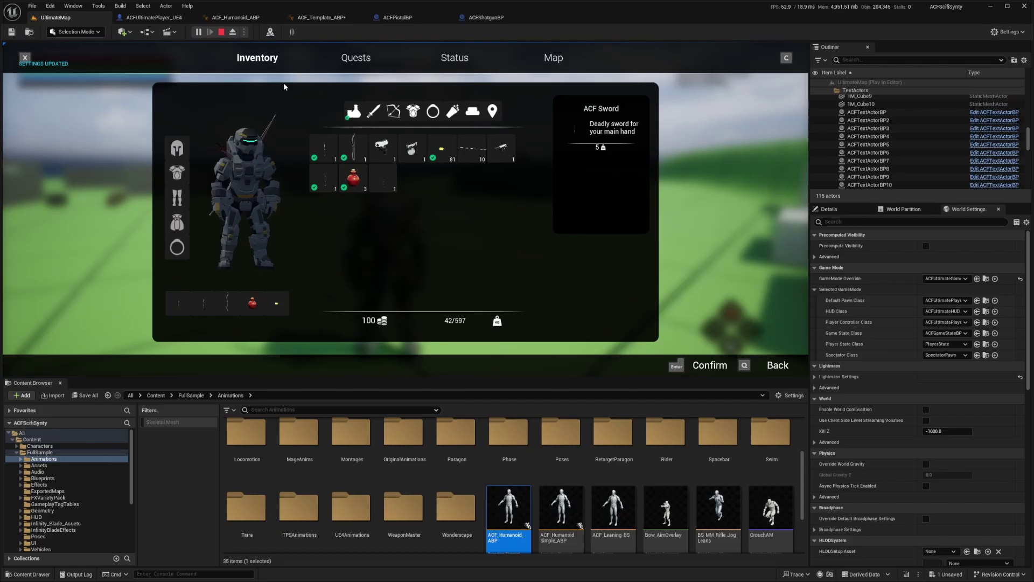
{"action": "key", "text": "i"}
{"action": "key", "text": "F11"}
{"action": "key", "text": "i"}
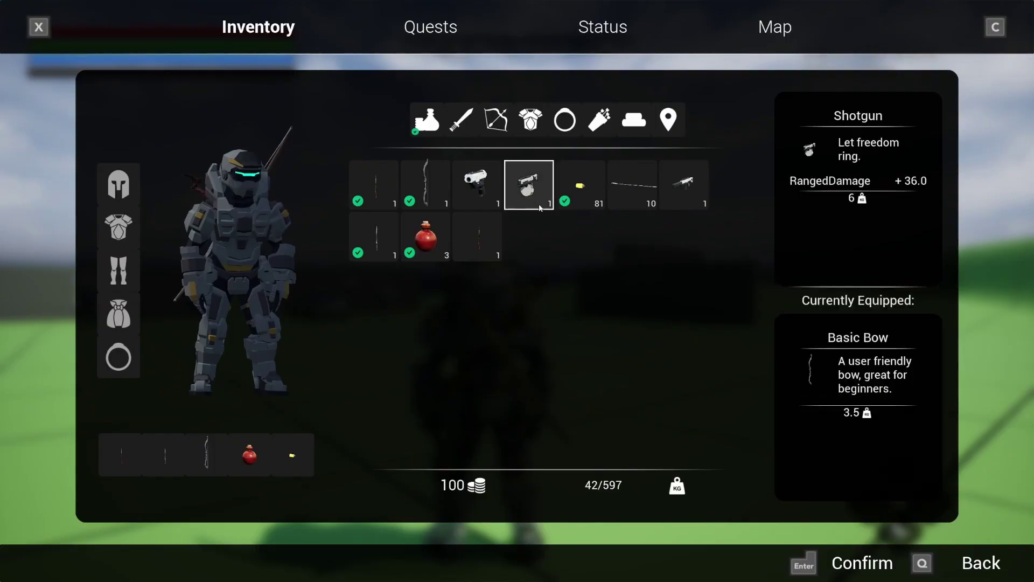
{"action": "left_click", "coordinate": [472, 198]}
{"action": "key", "text": "q"}
{"action": "key", "text": "w"}
{"action": "key", "text": "2"}
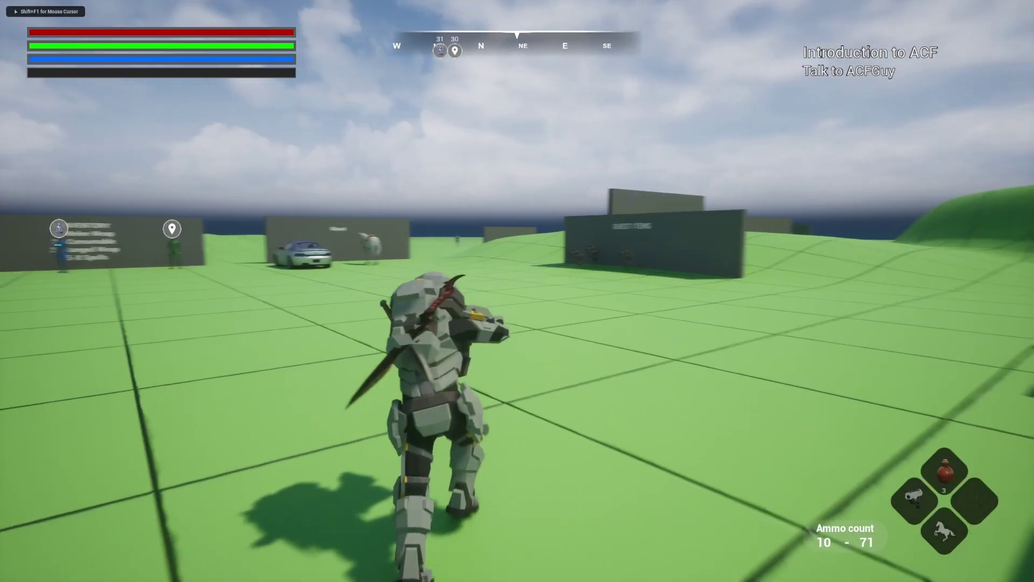
Test aiming, firing and reloading the pistol against the enemies near the Enemies & Groups test wall
{"action": "right_click", "coordinate": [517, 291]}
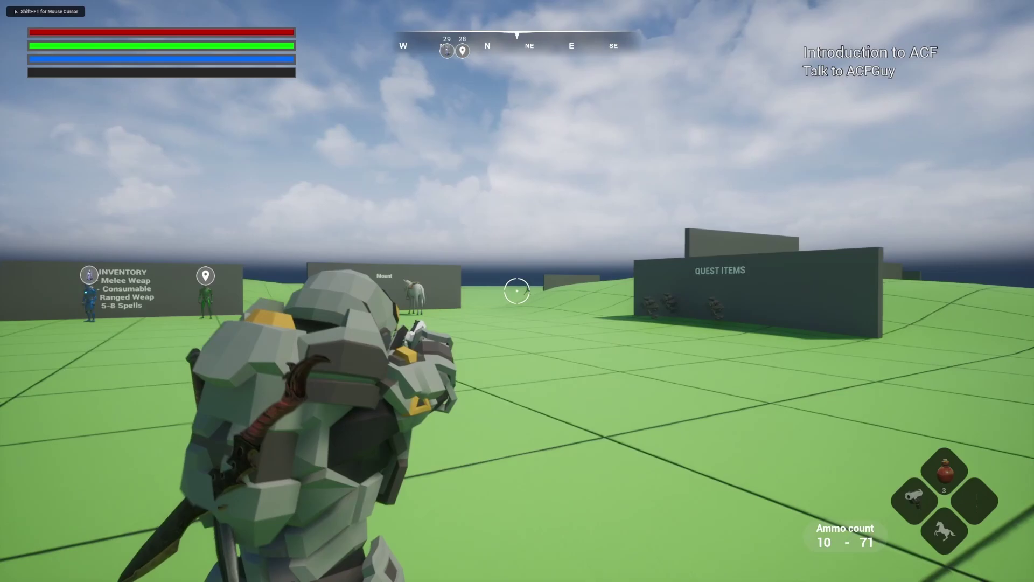
{"action": "left_click", "coordinate": [517, 291]}
{"action": "left_click", "coordinate": [518, 291]}
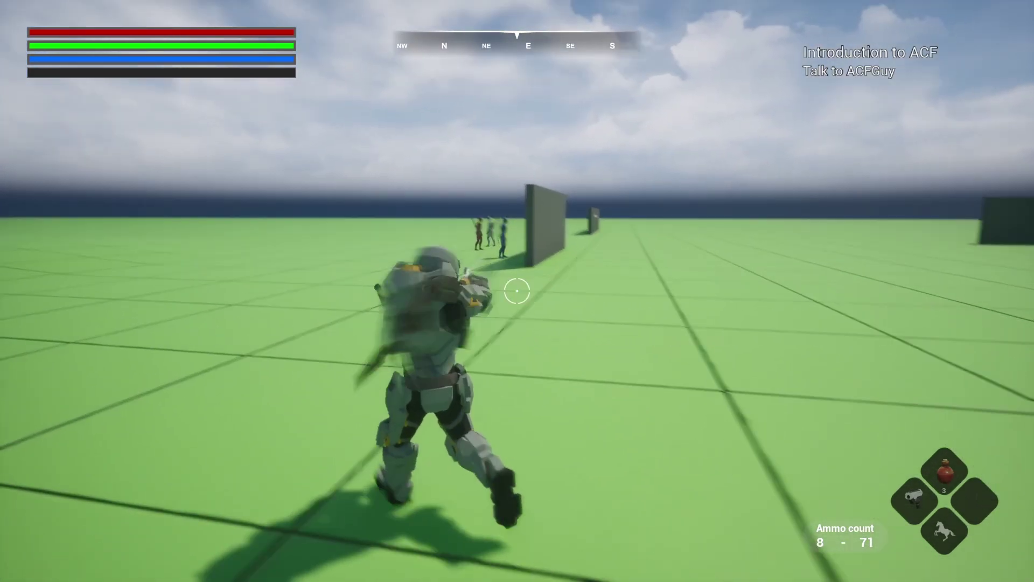
{"action": "right_click", "coordinate": [517, 291]}
{"action": "left_click", "coordinate": [517, 290]}
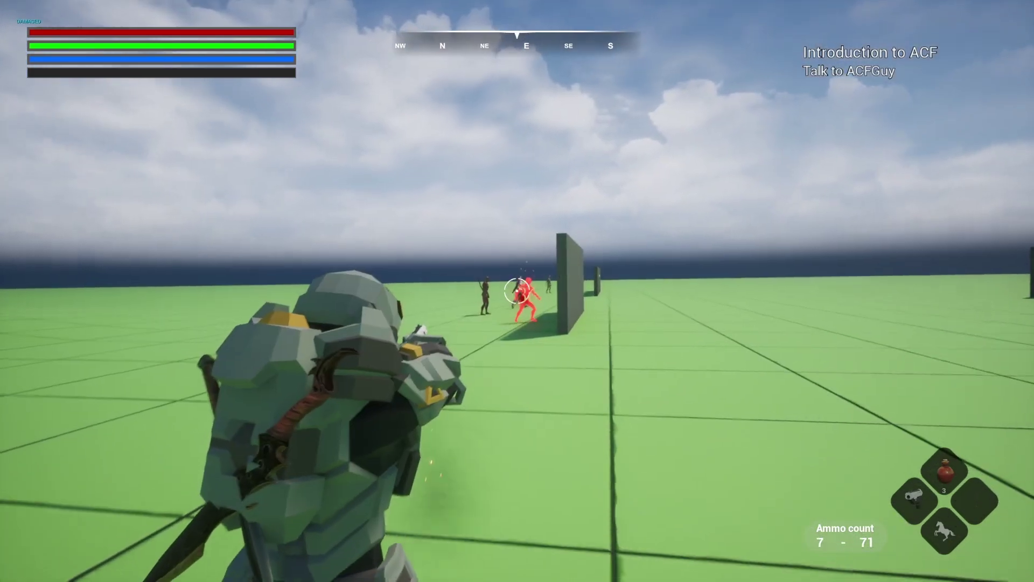
{"action": "key", "text": "r"}
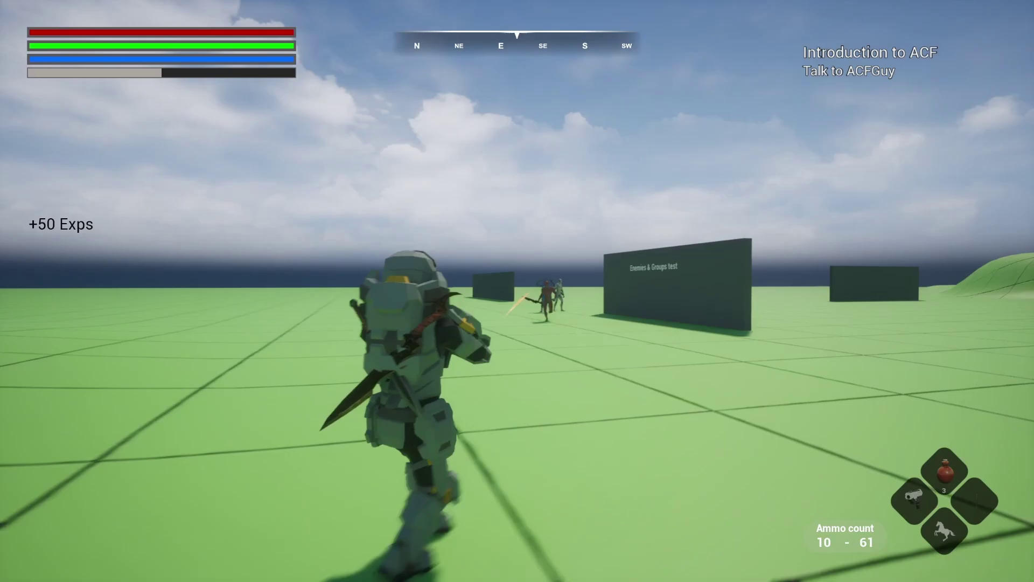
{"action": "key", "text": "a"}
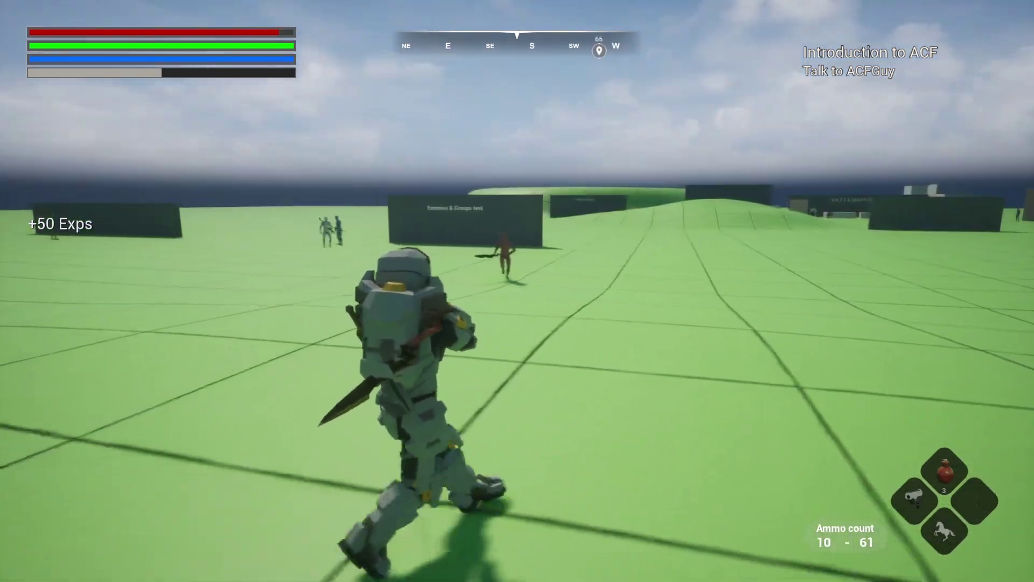
{"action": "right_click", "coordinate": [517, 291]}
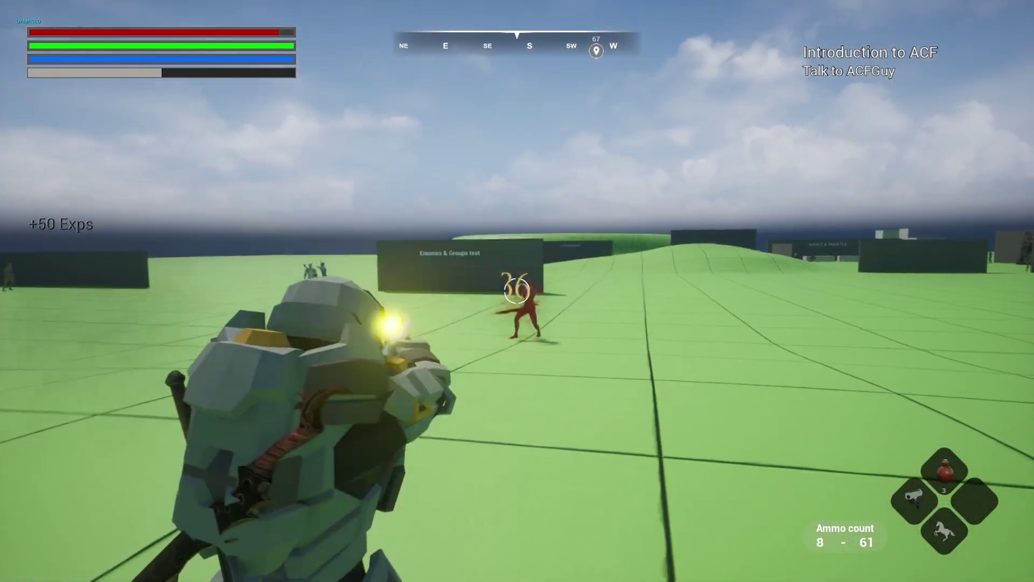
{"action": "left_click", "coordinate": [517, 291]}
{"action": "left_click", "coordinate": [518, 291]}
{"action": "left_click", "coordinate": [517, 291]}
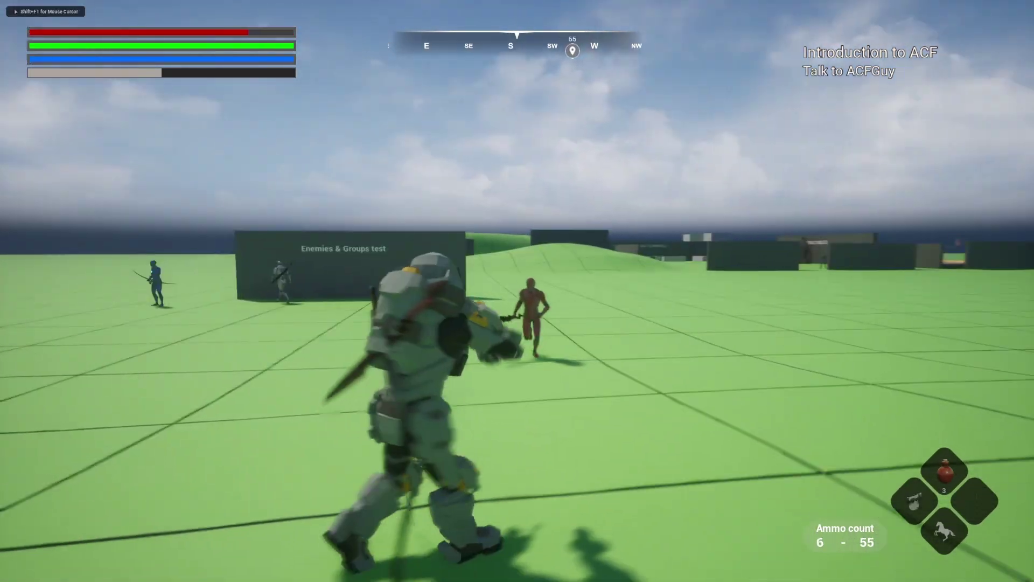
Test the shotgun by firing at the approaching enemy, running and rolling with it, and end the play session
{"action": "right_click", "coordinate": [517, 291]}
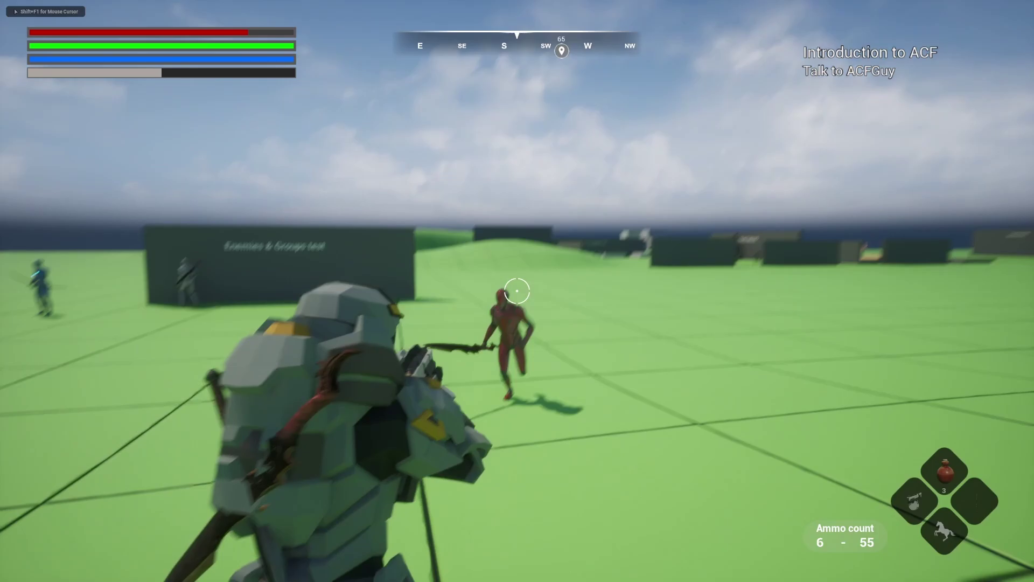
{"action": "left_click", "coordinate": [517, 291]}
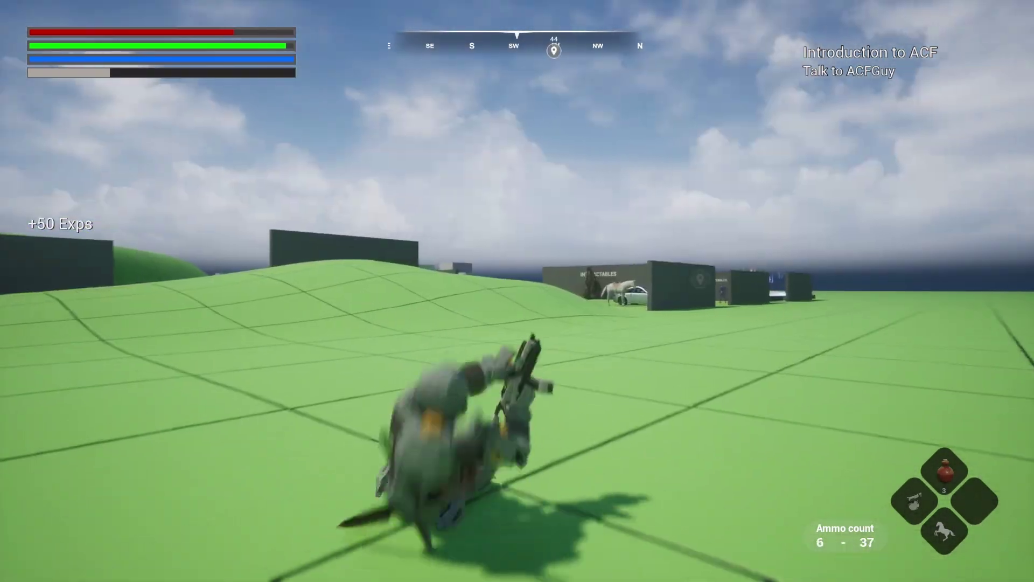
{"action": "key", "text": "w"}
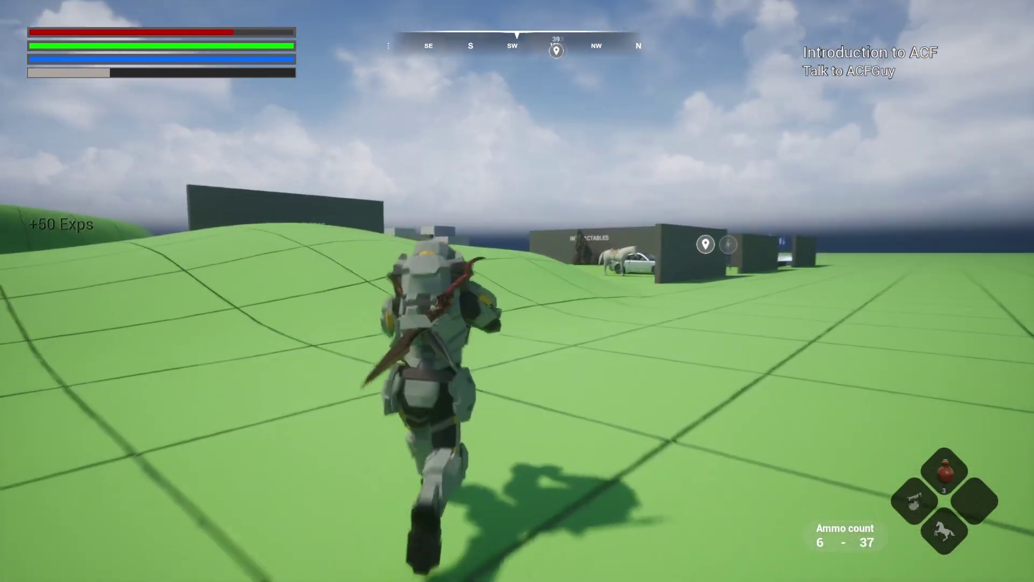
{"action": "key", "text": "w"}
{"action": "key", "text": "space"}
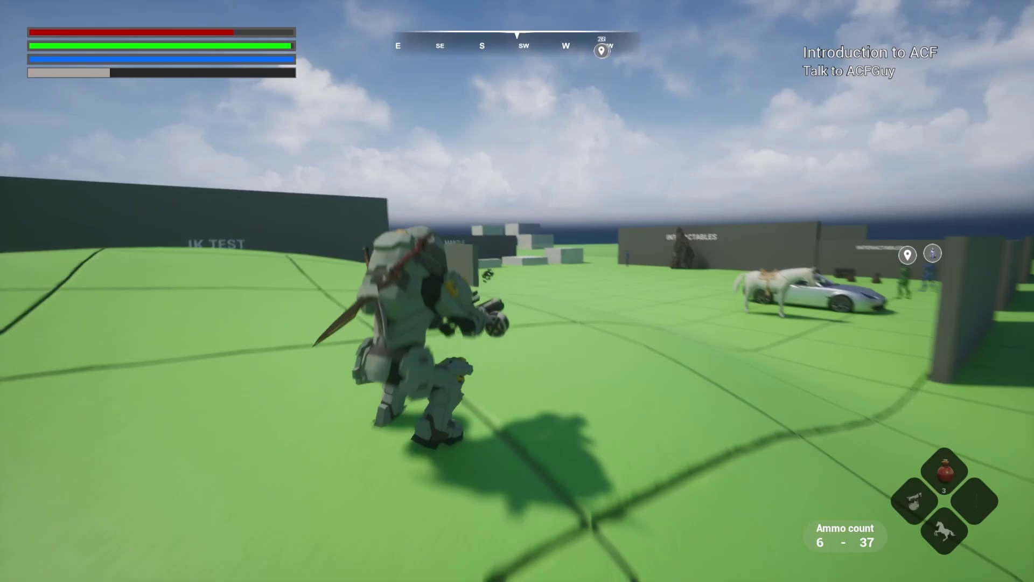
{"action": "key", "text": "space"}
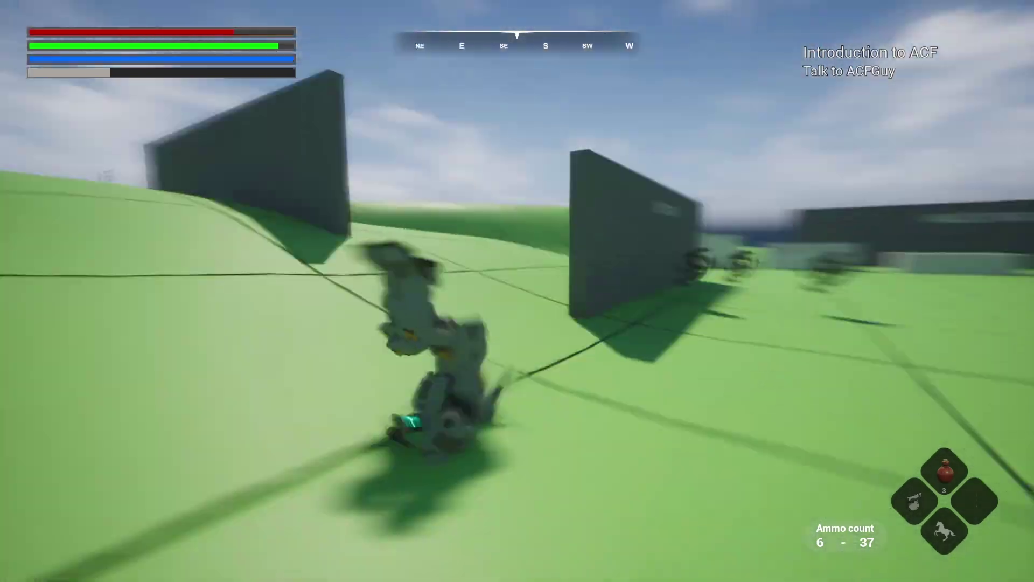
{"action": "key", "text": "Escape"}
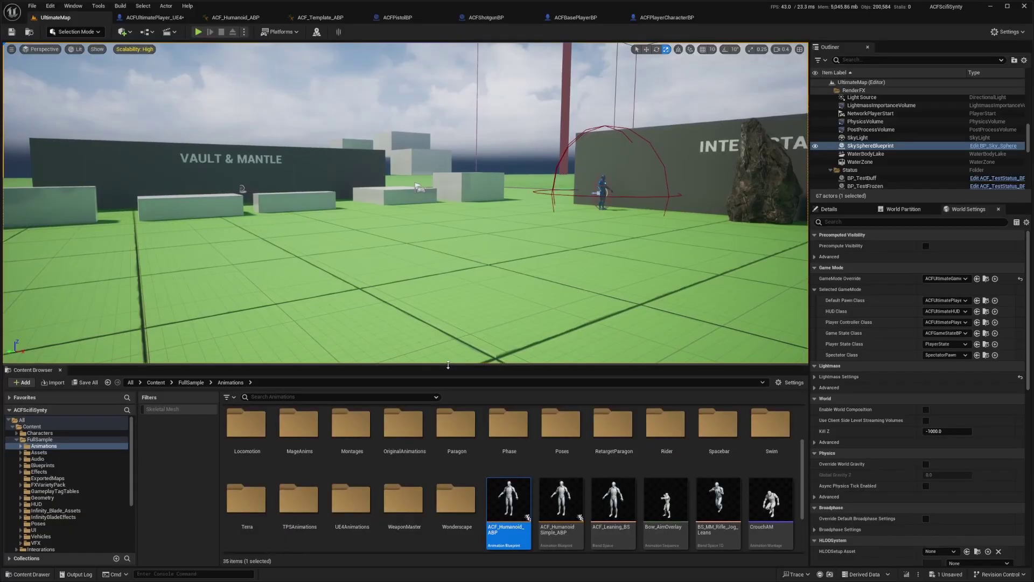
Collapse the FullSample folder in the content tree and enlarge the level viewport above the content browser
{"action": "left_click", "coordinate": [17, 439]}
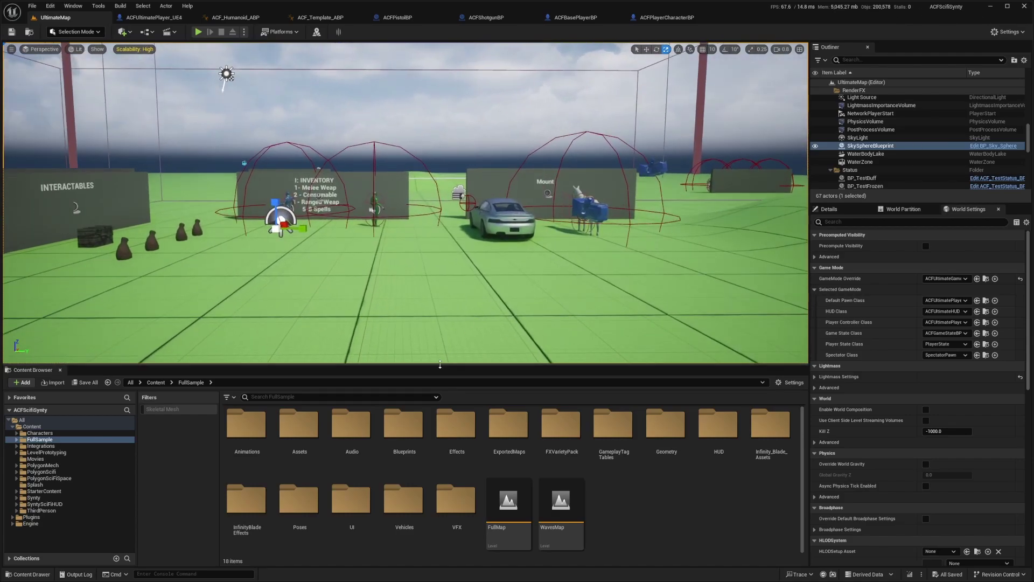
{"action": "left_click_drag", "start_coordinate": [440, 364], "coordinate": [432, 389]}
View the test areas of UltimateMap from a new viewpoint and start another play session in the viewport
{"action": "right_click_drag", "start_coordinate": [321, 287], "coordinate": [327, 259]}
{"action": "key", "text": "w"}
{"action": "key", "text": "w"}
{"action": "scroll", "coordinate": [326, 254], "scroll_direction": "down", "scroll_amount": 4}
{"action": "right_click_drag", "start_coordinate": [433, 323], "coordinate": [565, 323]}
{"action": "key", "text": "alt+p"}
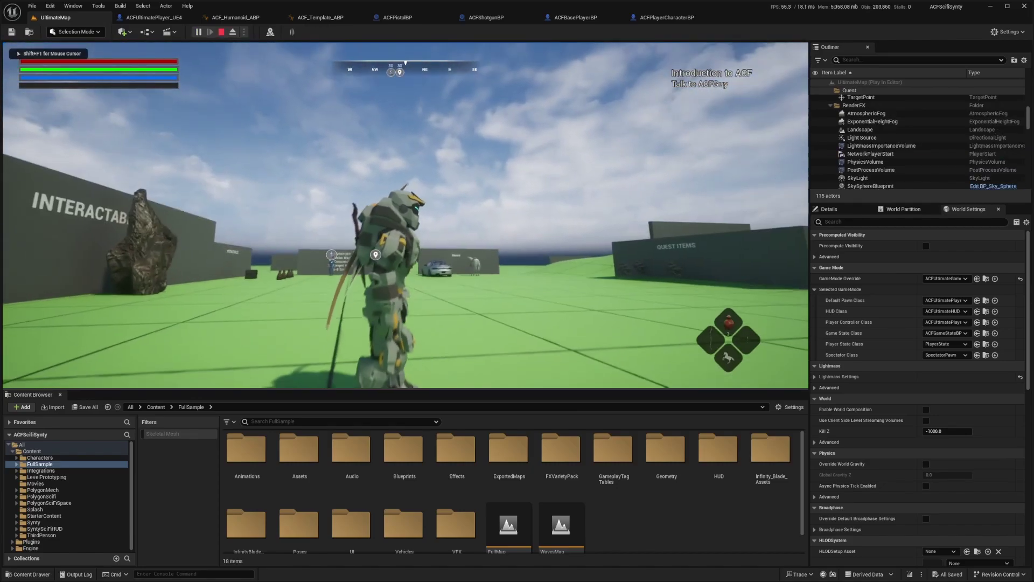